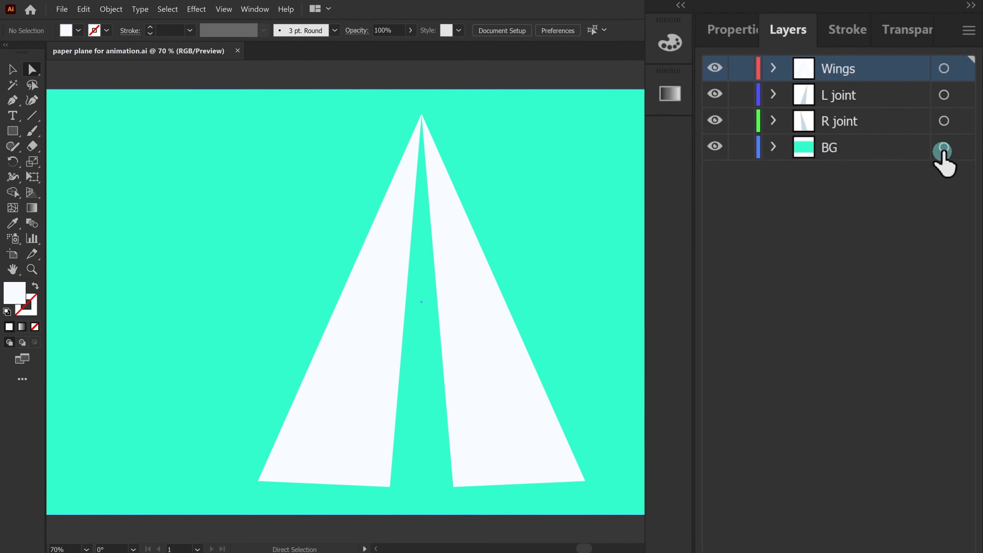
Step: Try pulling the two wing pieces apart, then undo it and deselect
{"action": "left_click_drag", "start_coordinate": [457, 239], "coordinate": [616, 220]}
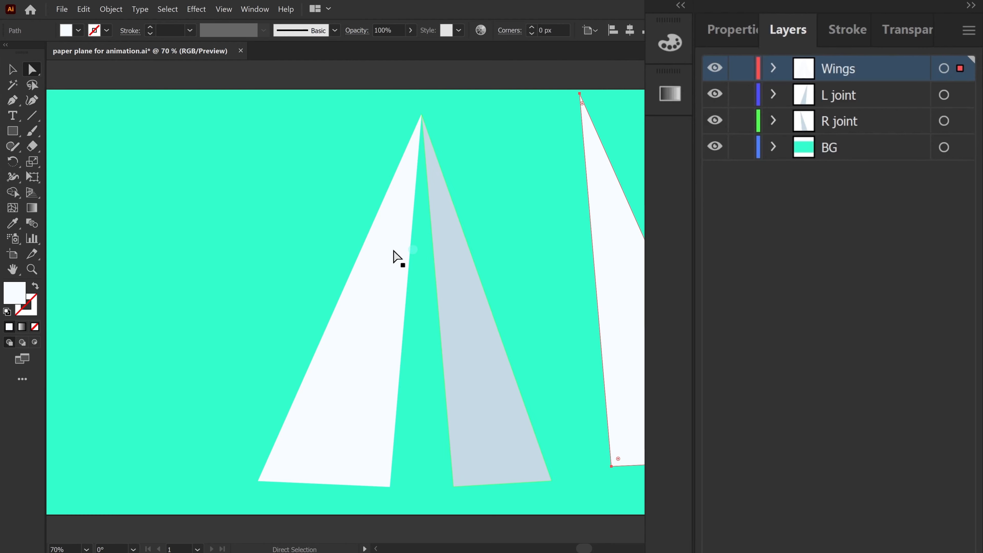
{"action": "left_click_drag", "start_coordinate": [355, 244], "coordinate": [252, 216]}
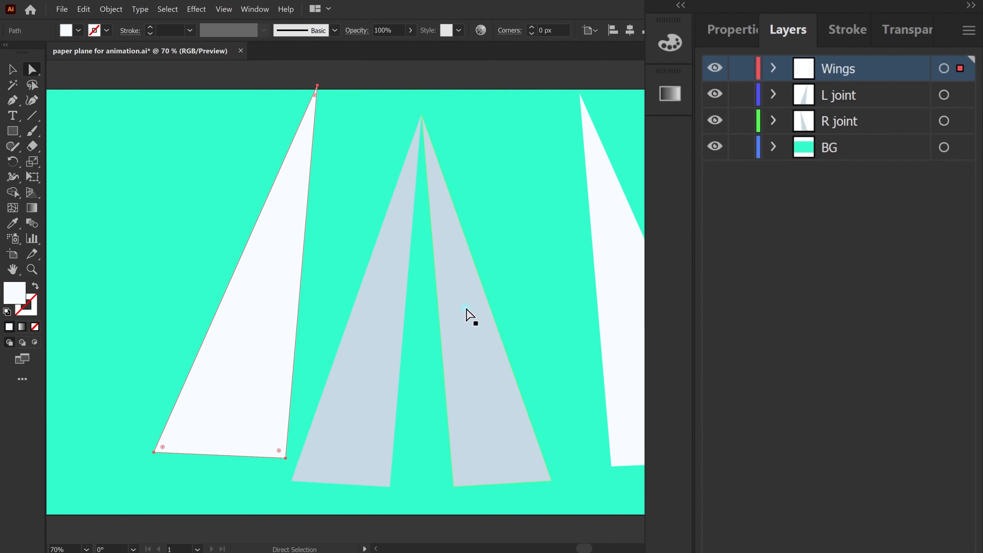
{"action": "key", "text": "ctrl+z"}
{"action": "key", "text": "ctrl+z"}
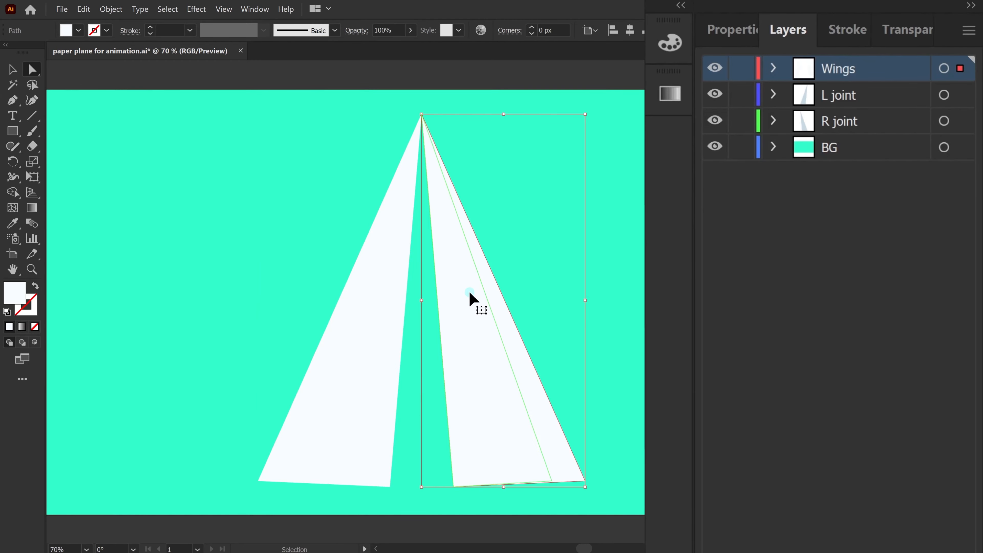
{"action": "left_click", "coordinate": [426, 73]}
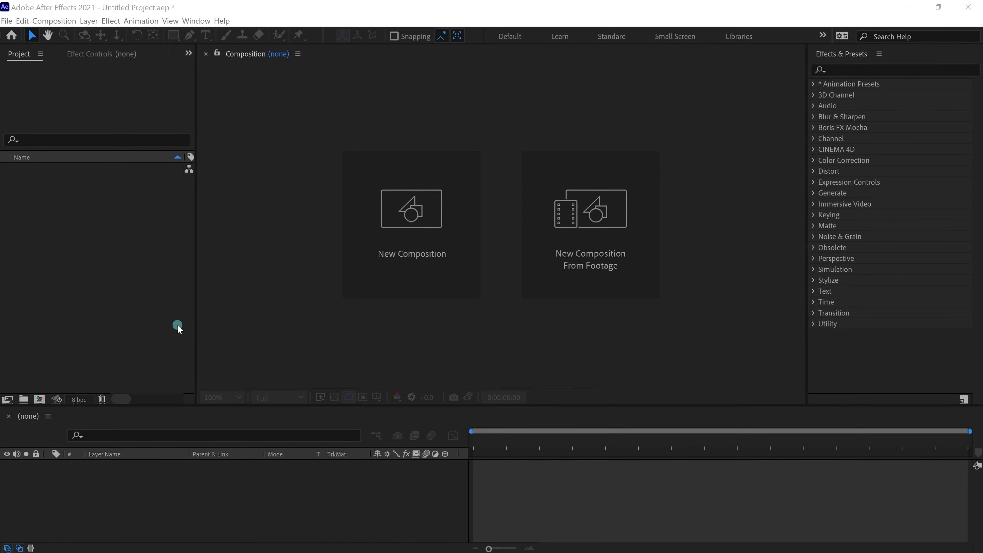
Step: Create the 1920×1080, 30 fps, 30-second composition 'Path' and open the import window
{"action": "left_click", "coordinate": [447, 248]}
{"action": "type", "text": "Path"}
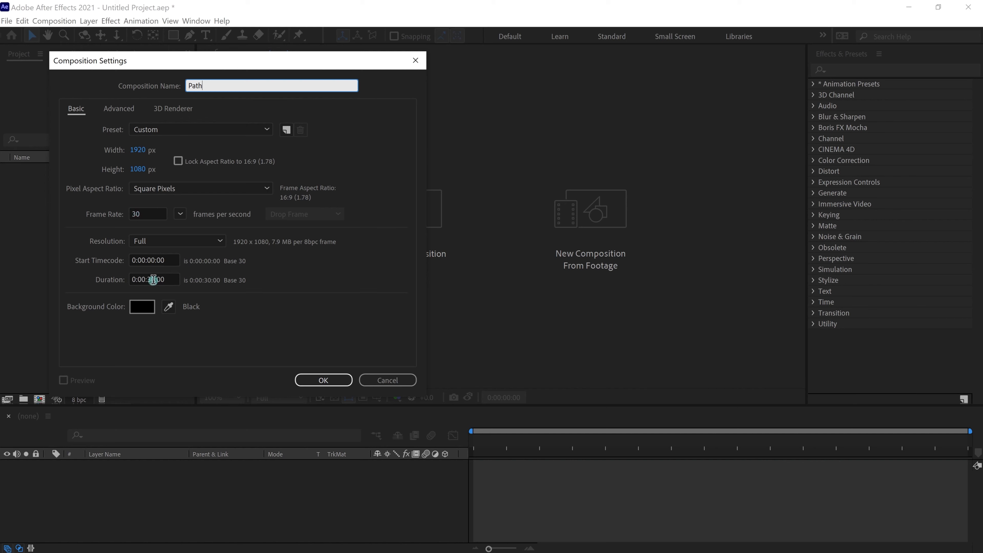
{"action": "left_click", "coordinate": [322, 381]}
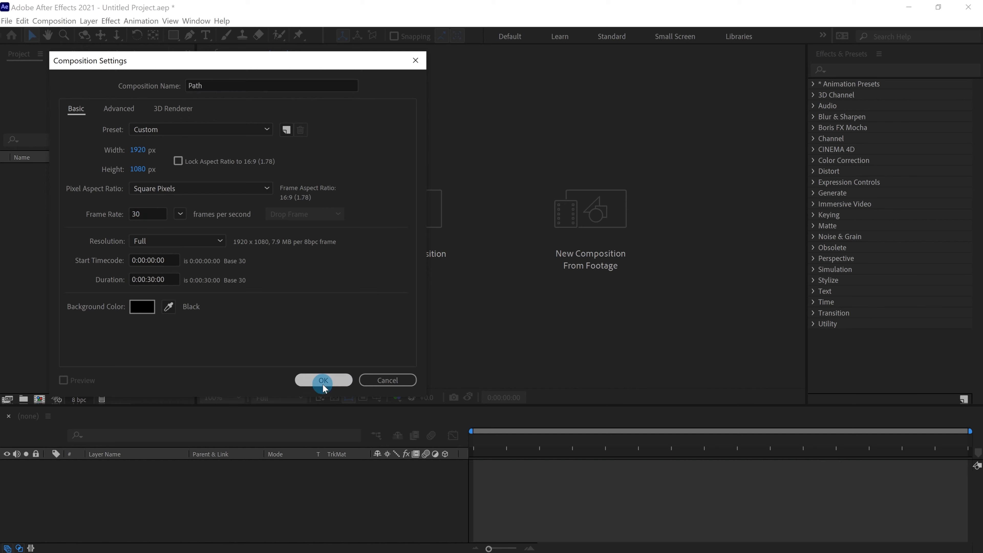
{"action": "left_click", "coordinate": [100, 277]}
{"action": "double_click", "coordinate": [100, 277]}
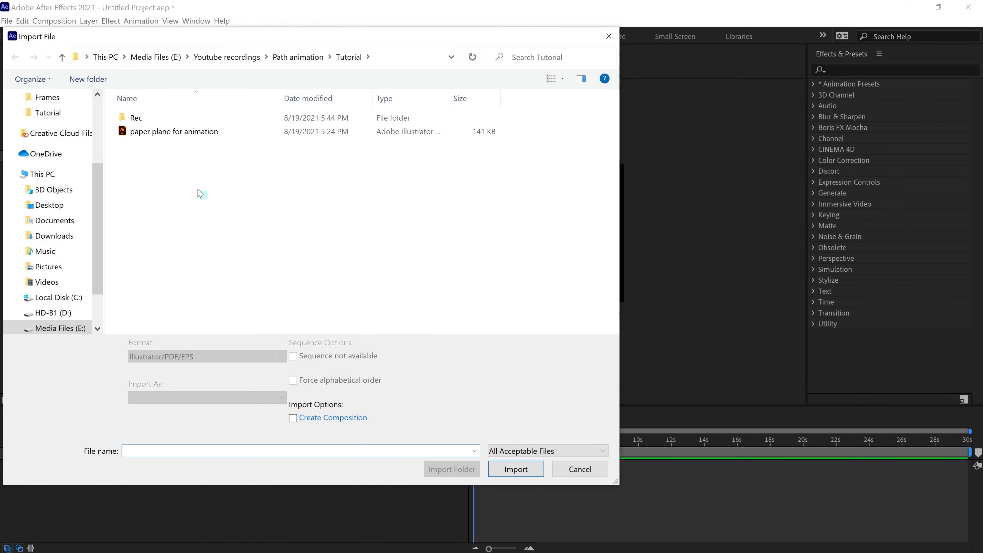
Step: Import the paper plane for animation file as Composition - Retain Layer Sizes
{"action": "left_click", "coordinate": [173, 132]}
{"action": "left_click", "coordinate": [197, 393]}
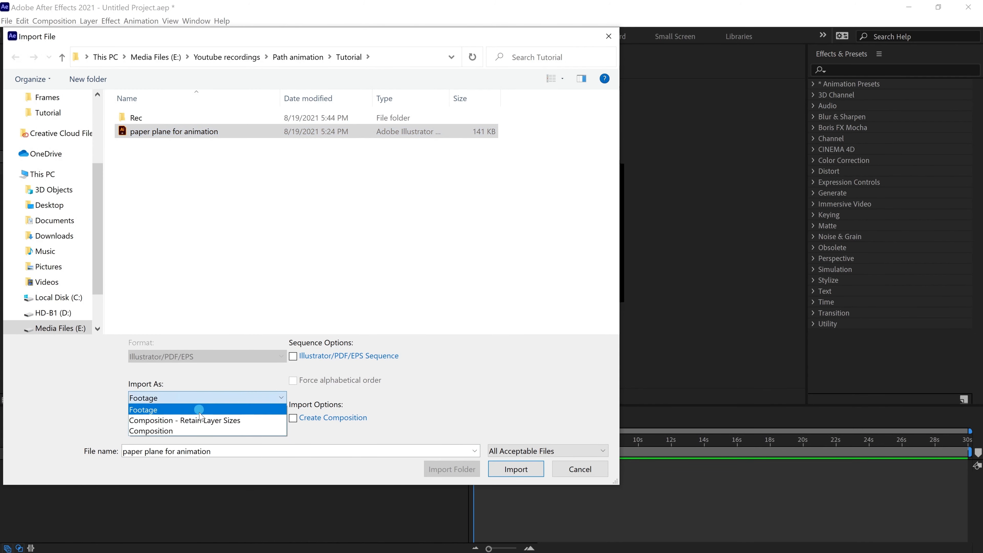
{"action": "left_click", "coordinate": [198, 419]}
{"action": "left_click", "coordinate": [516, 469]}
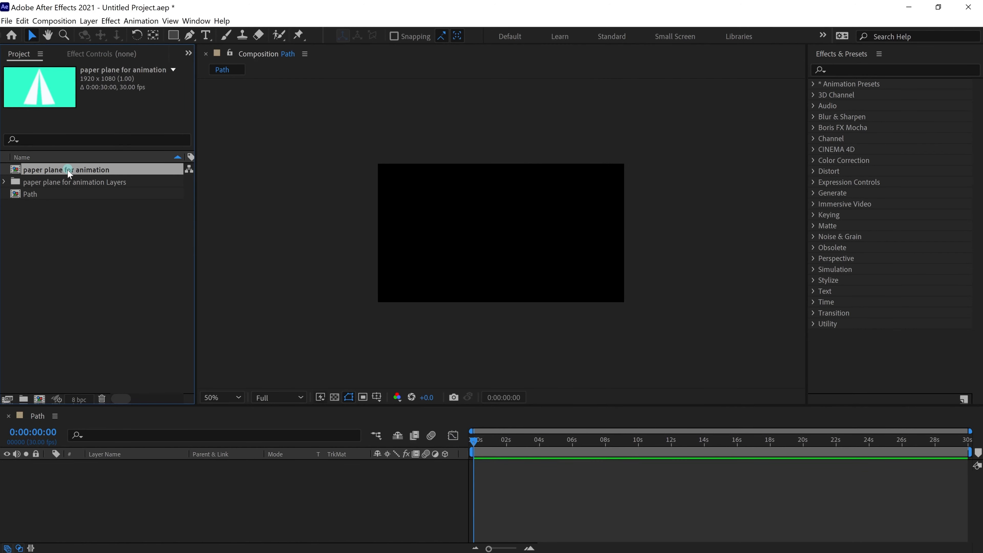
Step: Add the plane composition to Path, open it, and select Wings, L joint and R joint
{"action": "left_click_drag", "start_coordinate": [66, 169], "coordinate": [145, 487]}
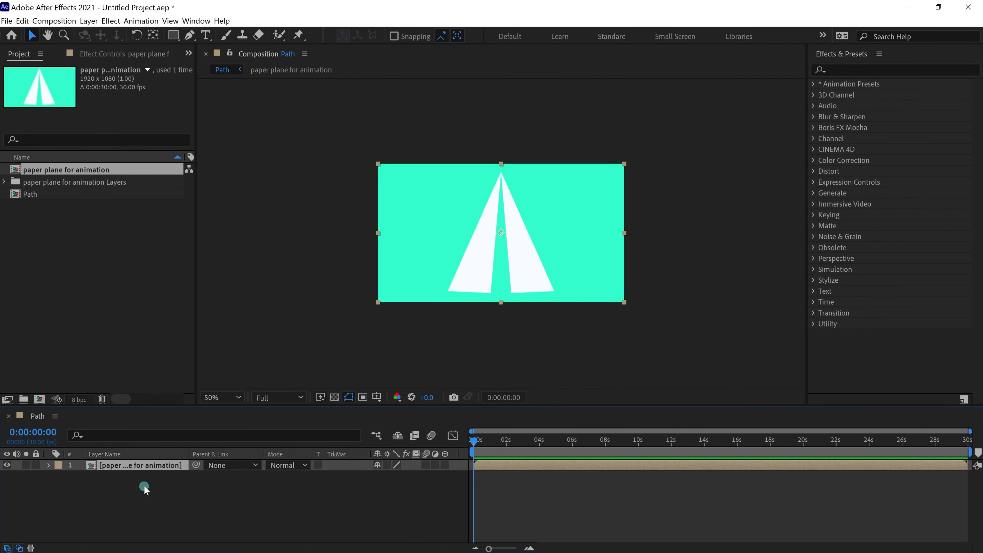
{"action": "double_click", "coordinate": [128, 466]}
{"action": "left_click", "coordinate": [126, 465]}
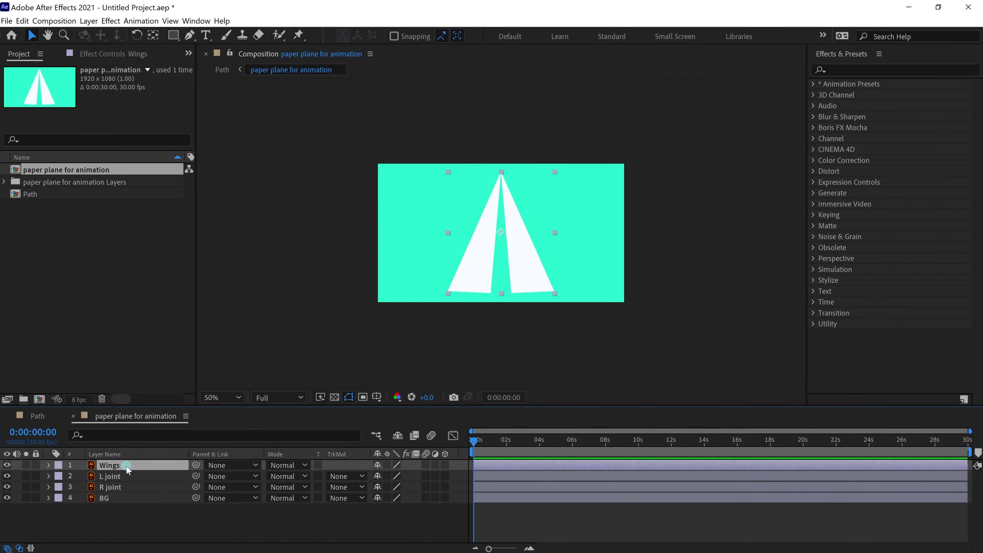
{"action": "left_click", "coordinate": [115, 487], "text": "shift"}
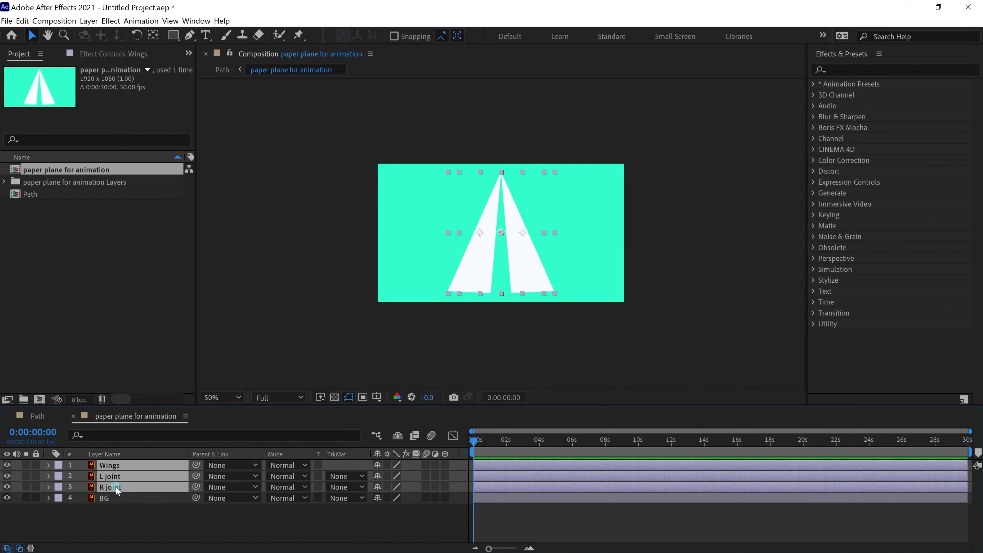
Step: Pre-compose the three selected layers into a precomp named 'Paper plane'
{"action": "right_click", "coordinate": [118, 466]}
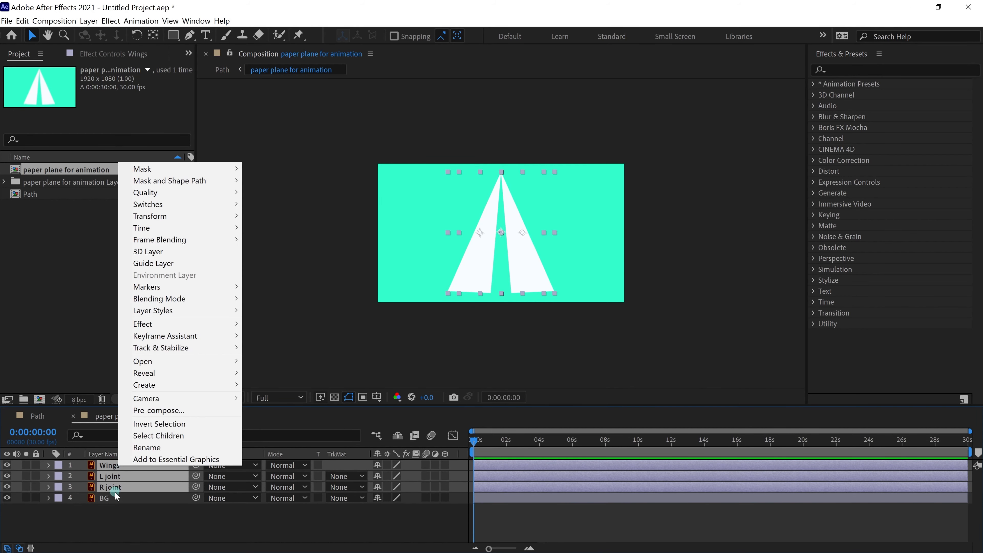
{"action": "left_click", "coordinate": [151, 410]}
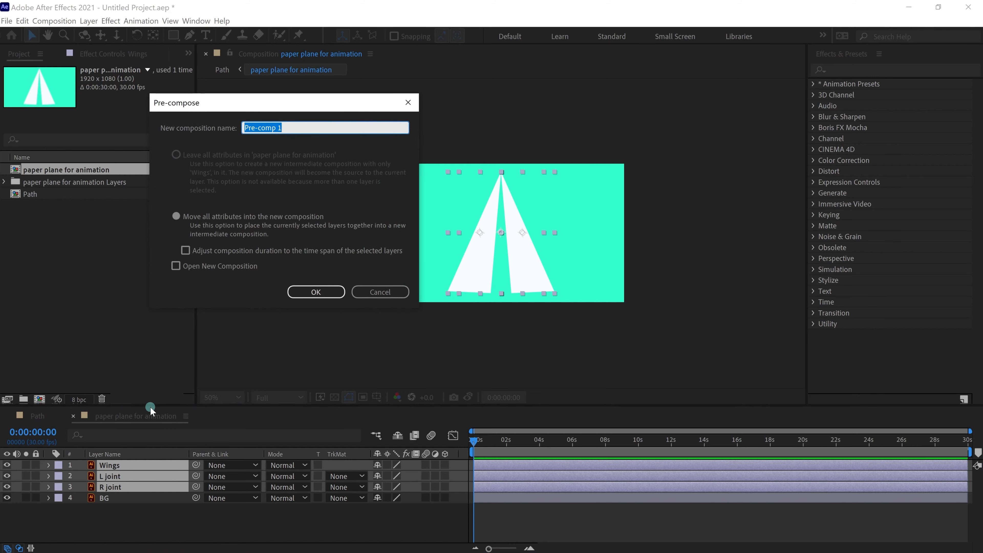
{"action": "type", "text": "Paper plane"}
{"action": "key", "text": "Return"}
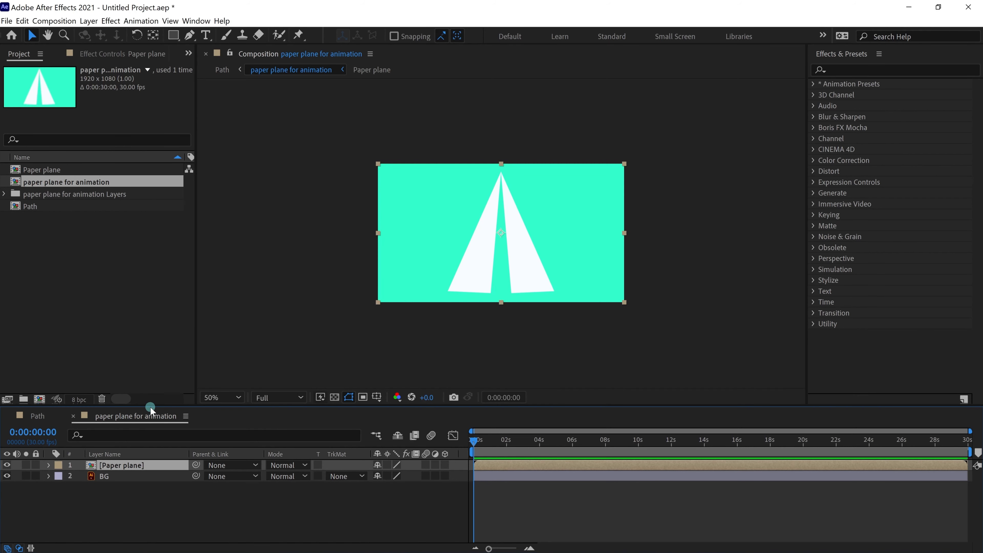
Step: Open the Paper plane precomp and select all three plane layers
{"action": "double_click", "coordinate": [130, 465]}
{"action": "left_click", "coordinate": [128, 466]}
{"action": "left_click", "coordinate": [108, 488], "text": "shift"}
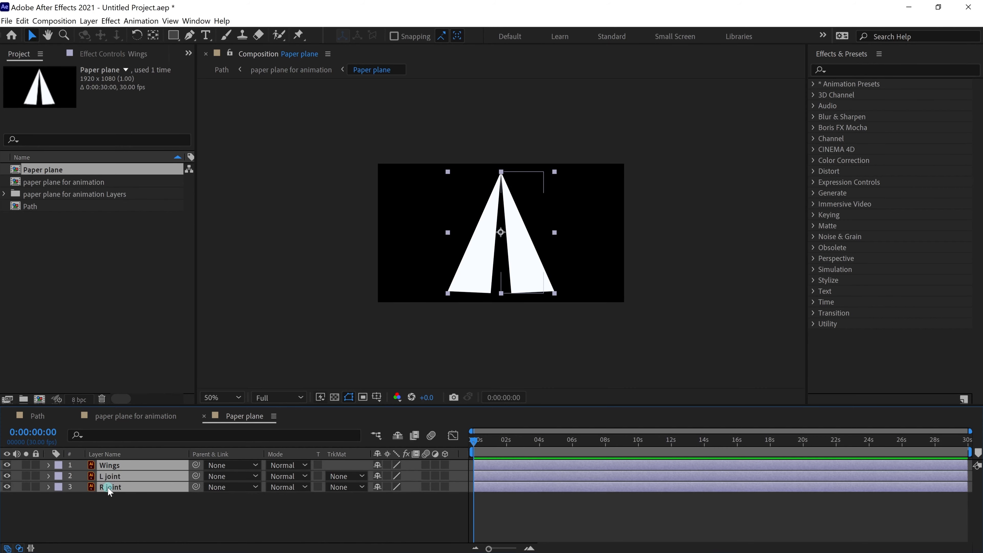
Step: Create shape layers from the three vector layers and delete the original artwork layers
{"action": "right_click", "coordinate": [107, 487]}
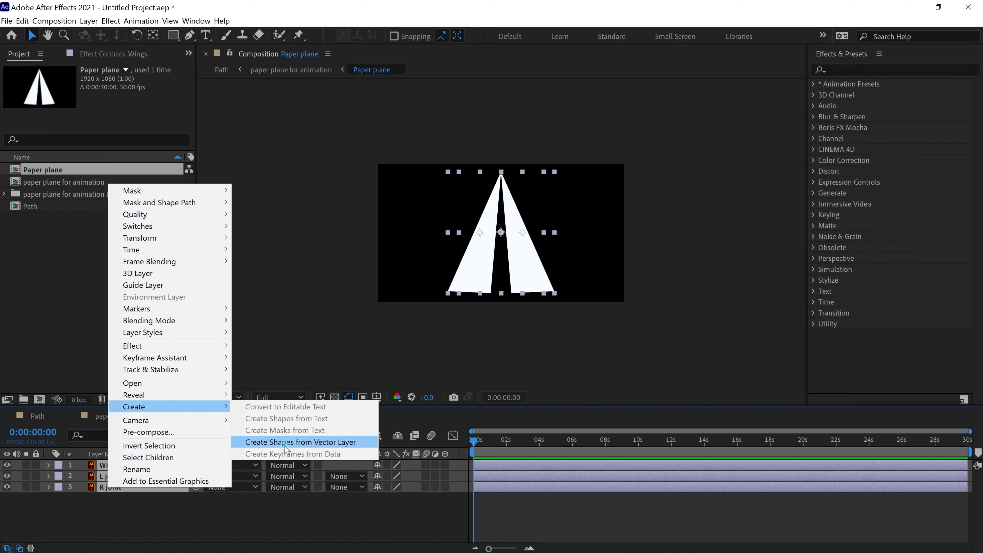
{"action": "left_click", "coordinate": [300, 442]}
{"action": "left_click_drag", "start_coordinate": [130, 486], "coordinate": [131, 471]}
{"action": "left_click", "coordinate": [109, 499]}
{"action": "left_click", "coordinate": [109, 520], "text": "shift"}
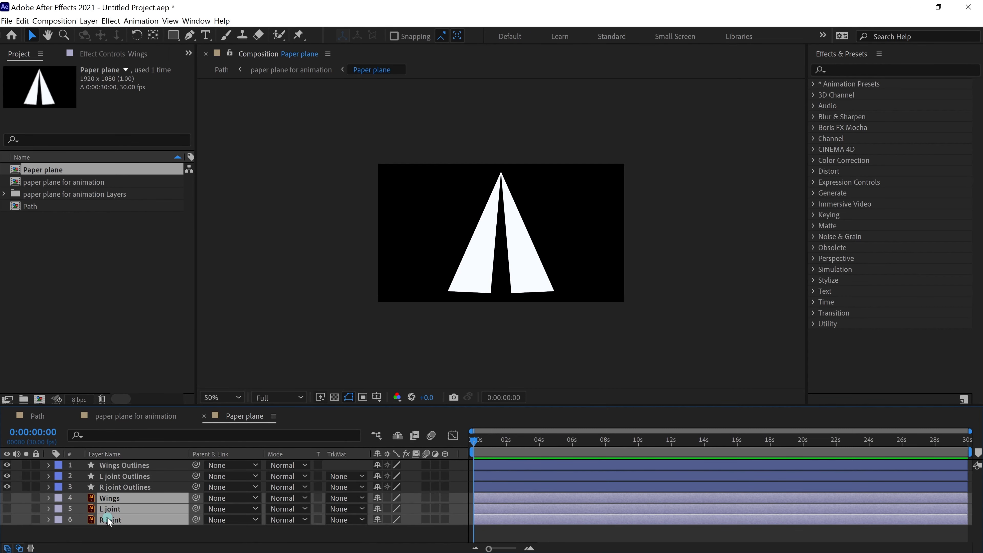
{"action": "key", "text": "Delete"}
Step: Rename the R joint and L joint Outlines layers to 'R joint' and 'L joint'
{"action": "left_click", "coordinate": [115, 489]}
{"action": "key", "text": "Return"}
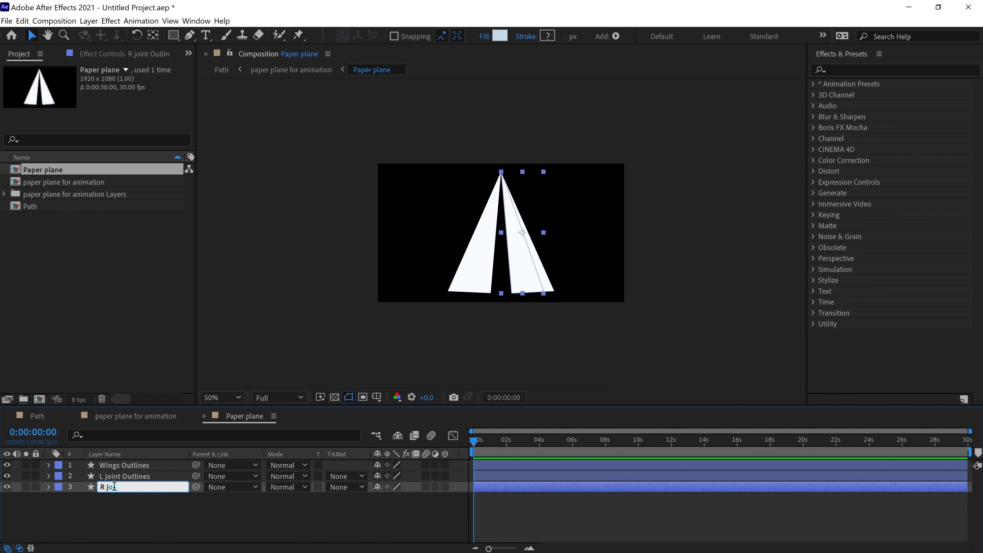
{"action": "type", "text": "R joint"}
{"action": "key", "text": "Return"}
{"action": "key", "text": "ctrl+Up"}
{"action": "key", "text": "Return"}
{"action": "key", "text": "Right"}
{"action": "key", "text": "BackSpace"}
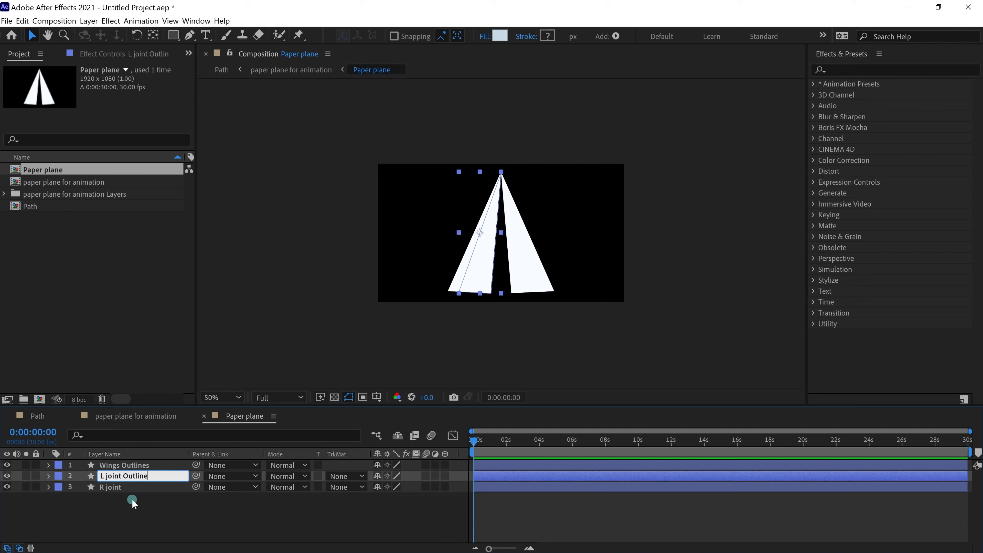
{"action": "key", "text": "Return"}
Step: Rename the Wings Outlines layer to 'Wings' and deselect all layers
{"action": "key", "text": "ctrl+Up"}
{"action": "key", "text": "Return"}
{"action": "key", "text": "Right"}
{"action": "key", "text": "BackSpace"}
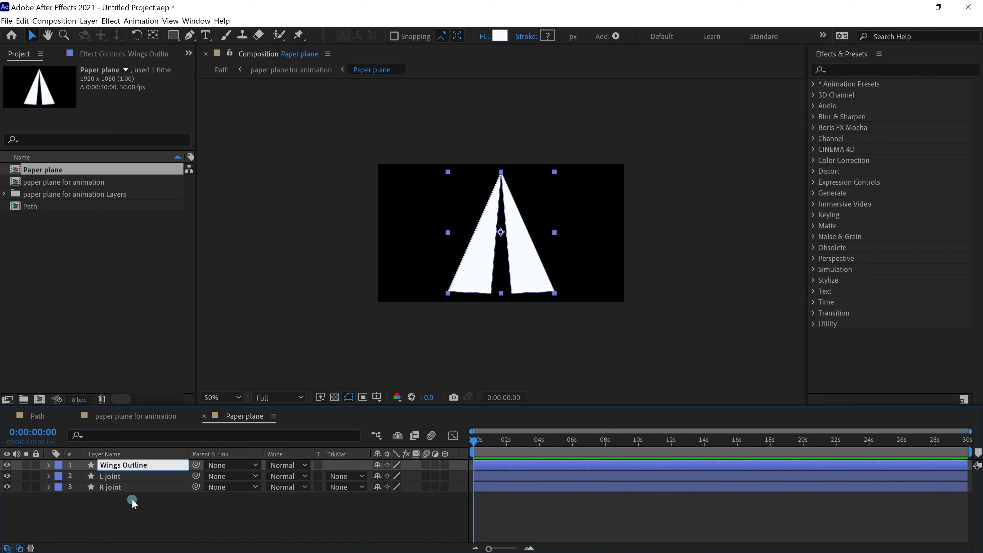
{"action": "key", "text": "Return"}
{"action": "left_click", "coordinate": [111, 511]}
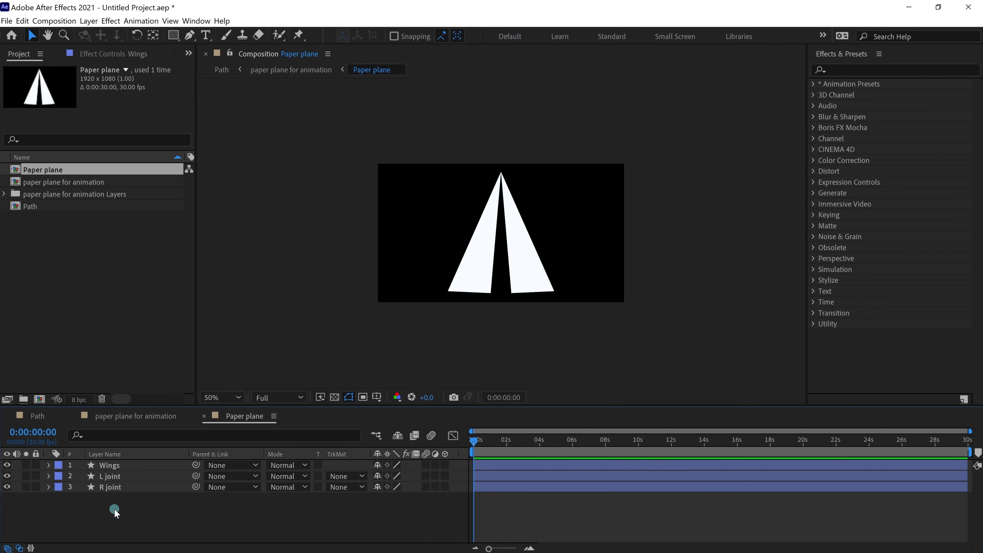
Step: Move the L joint anchor point to the wing's bottom edge with the Pan Behind tool
{"action": "left_click", "coordinate": [118, 480]}
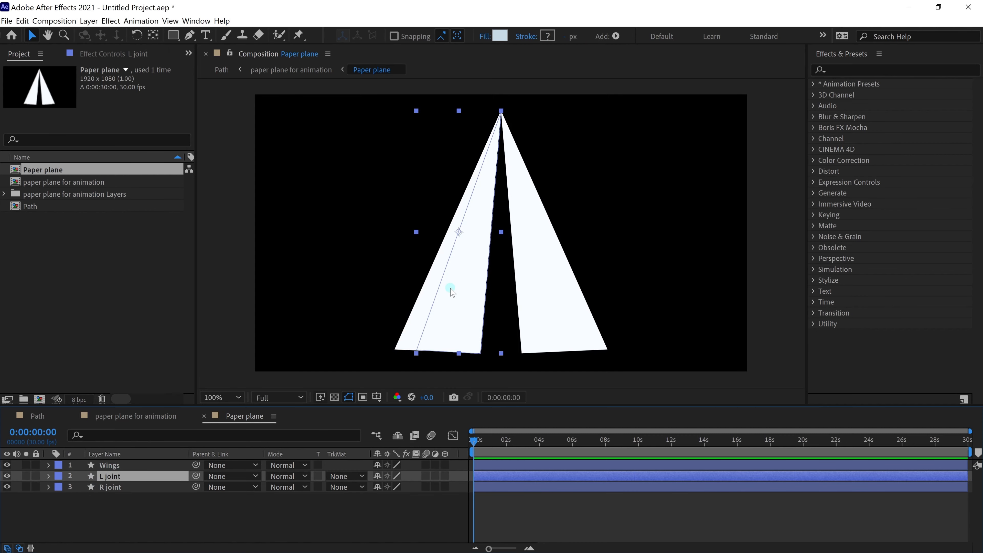
{"action": "left_click_drag", "start_coordinate": [468, 277], "coordinate": [624, 256]}
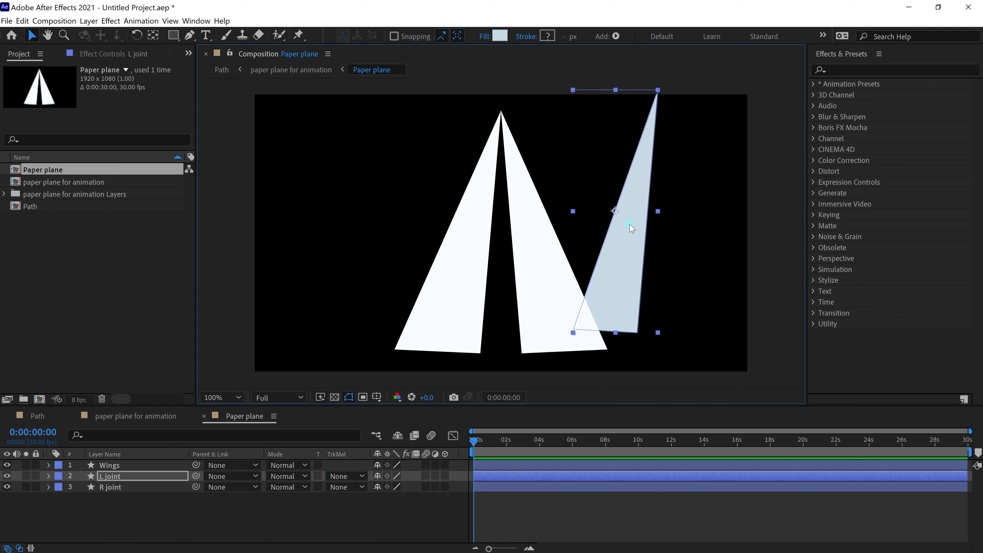
{"action": "key", "text": "ctrl+z"}
{"action": "key", "text": "y"}
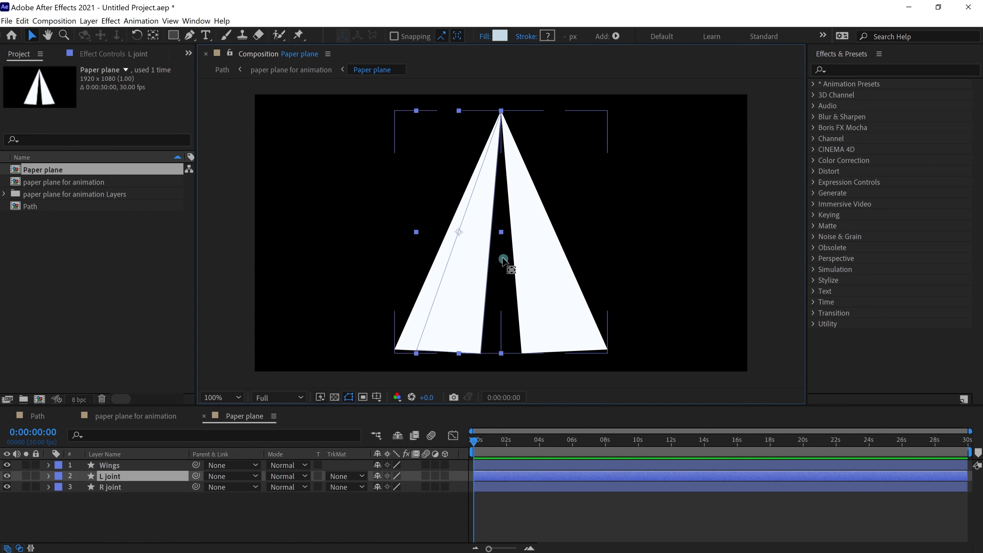
{"action": "left_click_drag", "start_coordinate": [455, 228], "coordinate": [479, 353]}
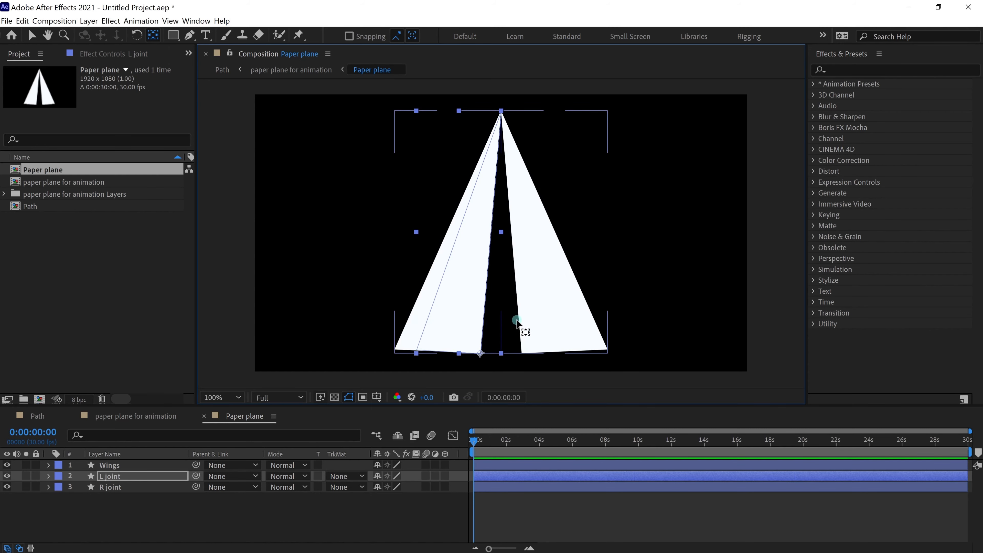
{"action": "scroll", "coordinate": [504, 294], "scroll_direction": "up", "scroll_amount": 3}
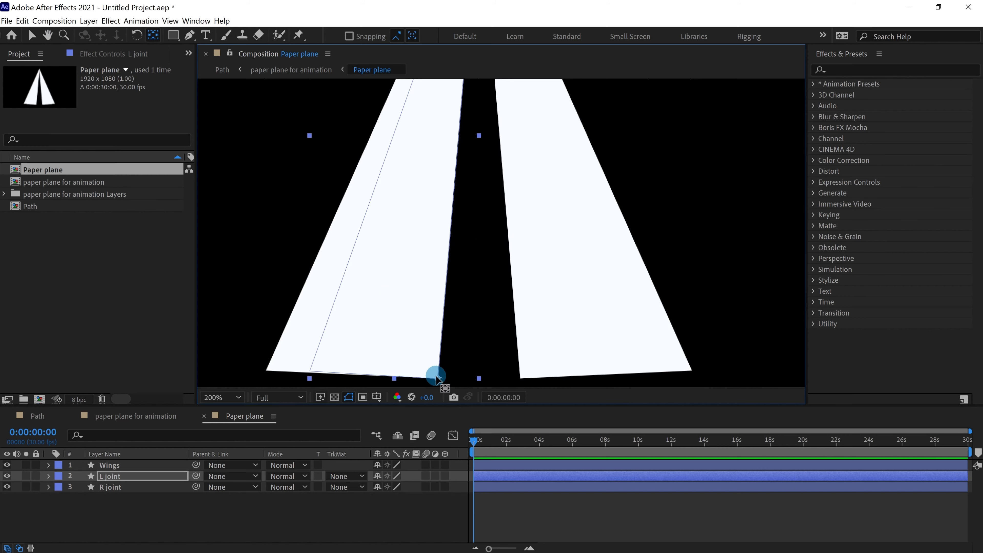
{"action": "scroll", "coordinate": [465, 350], "scroll_direction": "down", "scroll_amount": 3}
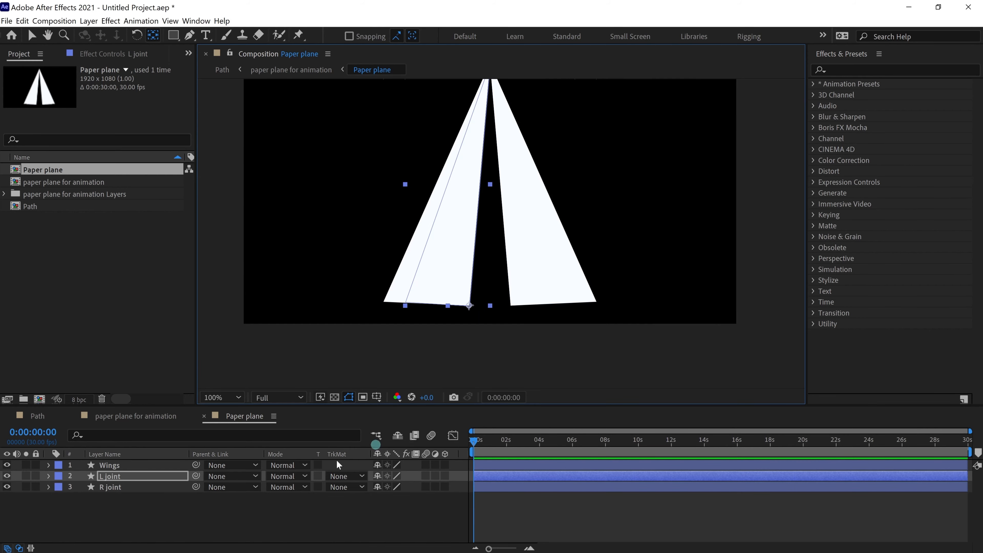
Step: Drag the R joint anchor point down to the bottom of its inner edge
{"action": "left_click", "coordinate": [116, 487]}
{"action": "scroll", "coordinate": [526, 283], "scroll_direction": "up", "scroll_amount": 3}
{"action": "left_click_drag", "start_coordinate": [526, 283], "coordinate": [494, 205]}
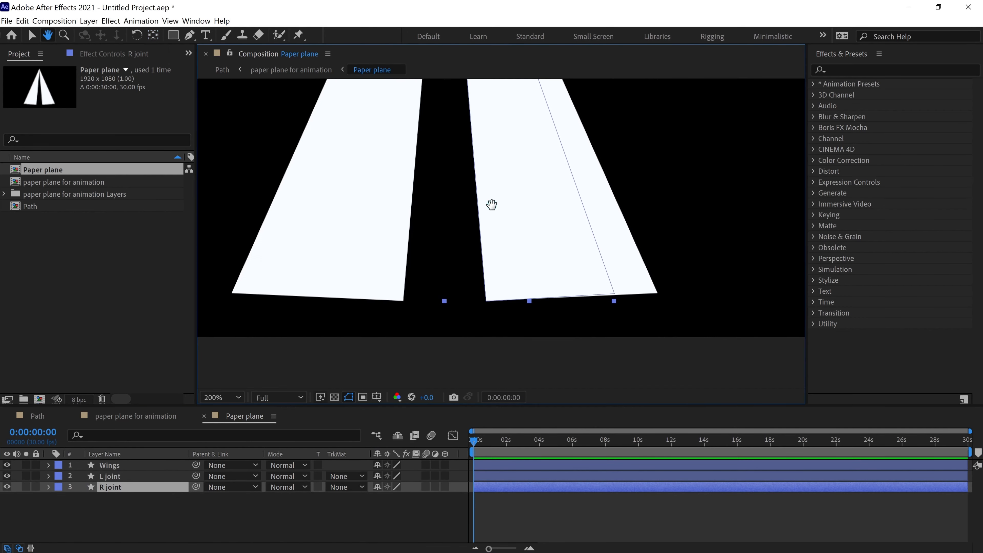
{"action": "left_click_drag", "start_coordinate": [538, 242], "coordinate": [470, 257]}
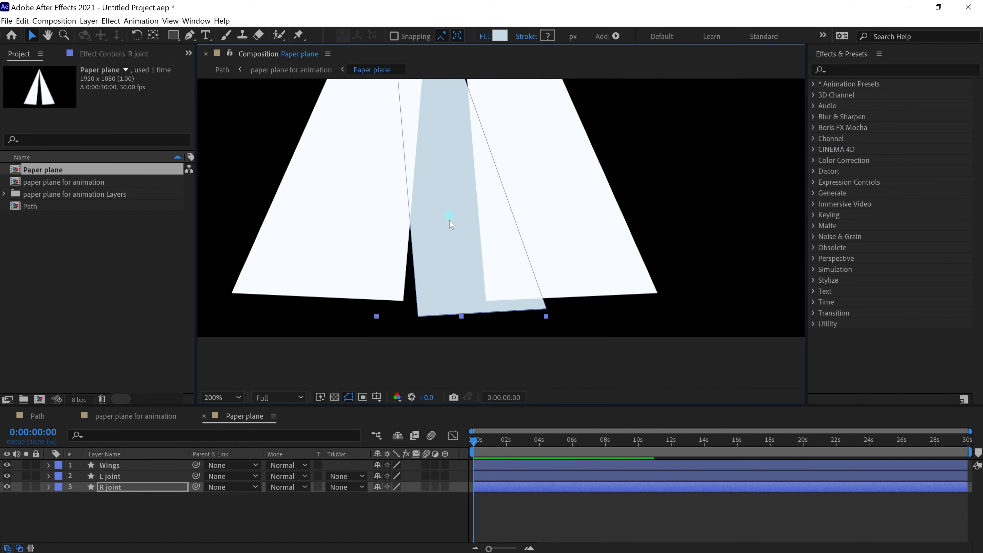
{"action": "key", "text": "ctrl+z"}
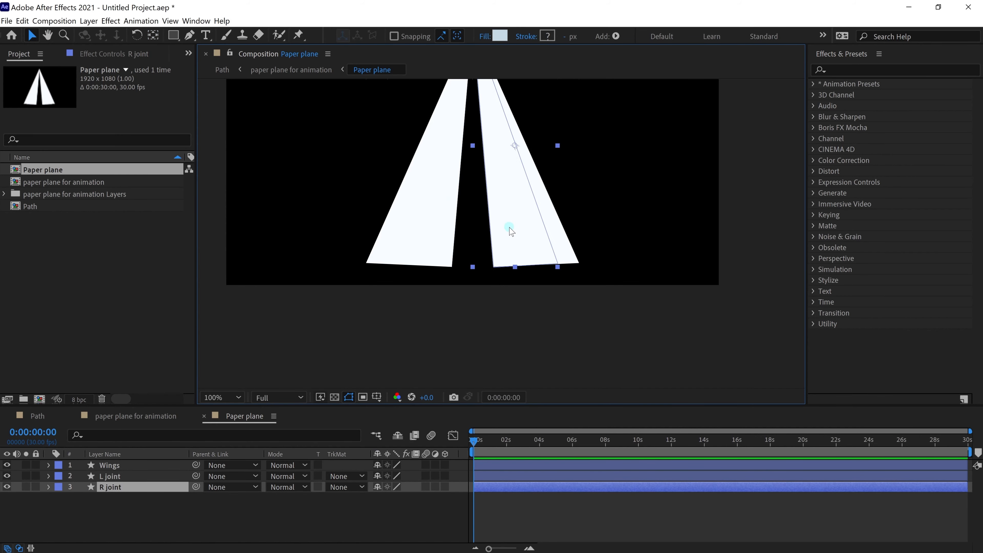
{"action": "key", "text": "h"}
{"action": "left_click_drag", "start_coordinate": [509, 226], "coordinate": [480, 279]}
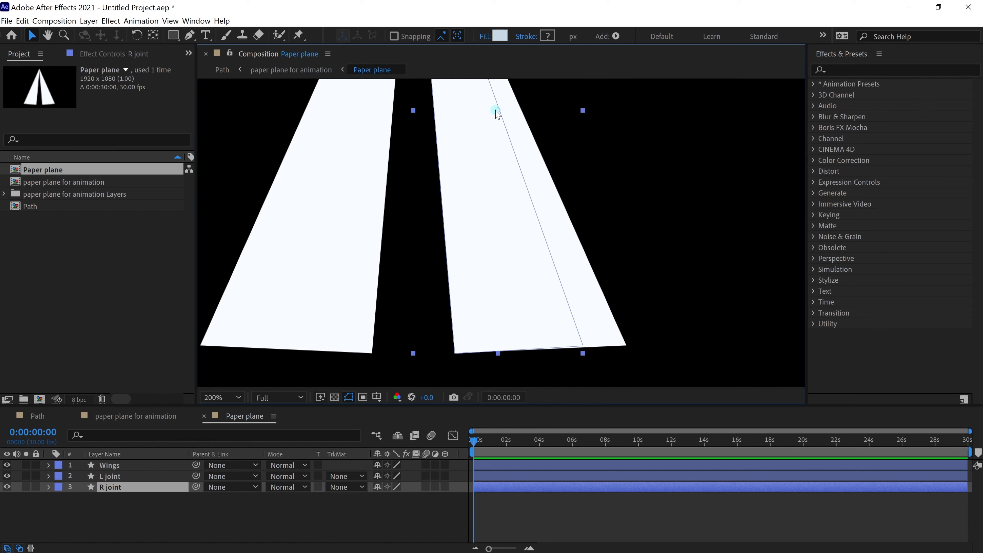
{"action": "key", "text": "y"}
{"action": "left_click_drag", "start_coordinate": [499, 116], "coordinate": [455, 352]}
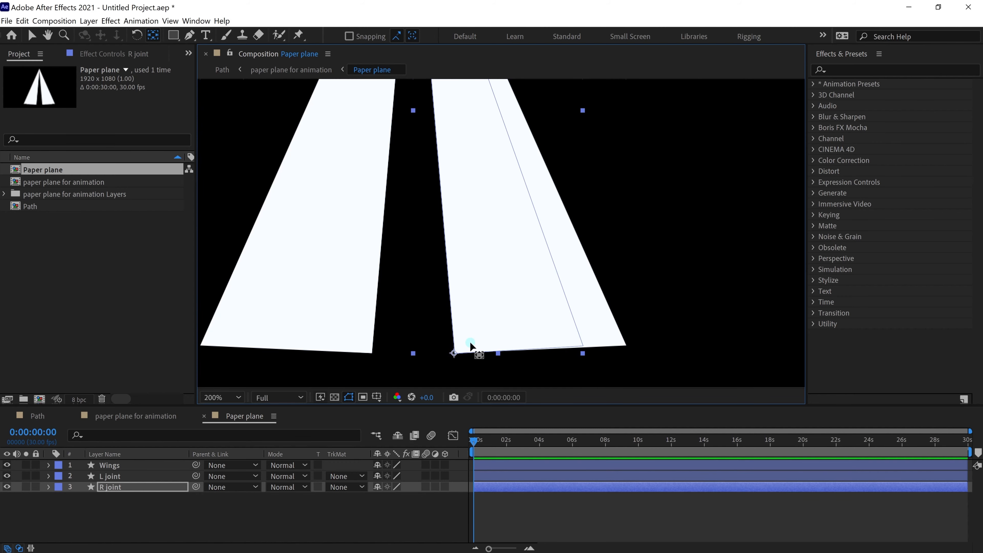
Step: Zoom in to check the wing's bottom corner, then return to 100% with the whole plane in view
{"action": "key", "text": "period"}
{"action": "left_click_drag", "start_coordinate": [471, 334], "coordinate": [492, 136]}
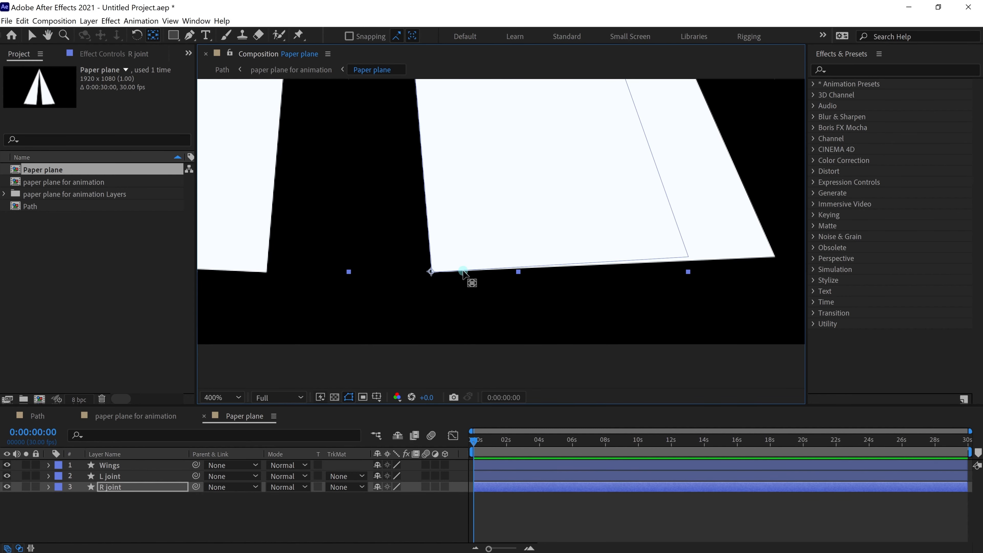
{"action": "key", "text": "comma"}
{"action": "key", "text": "comma"}
{"action": "left_click_drag", "start_coordinate": [447, 184], "coordinate": [401, 272]}
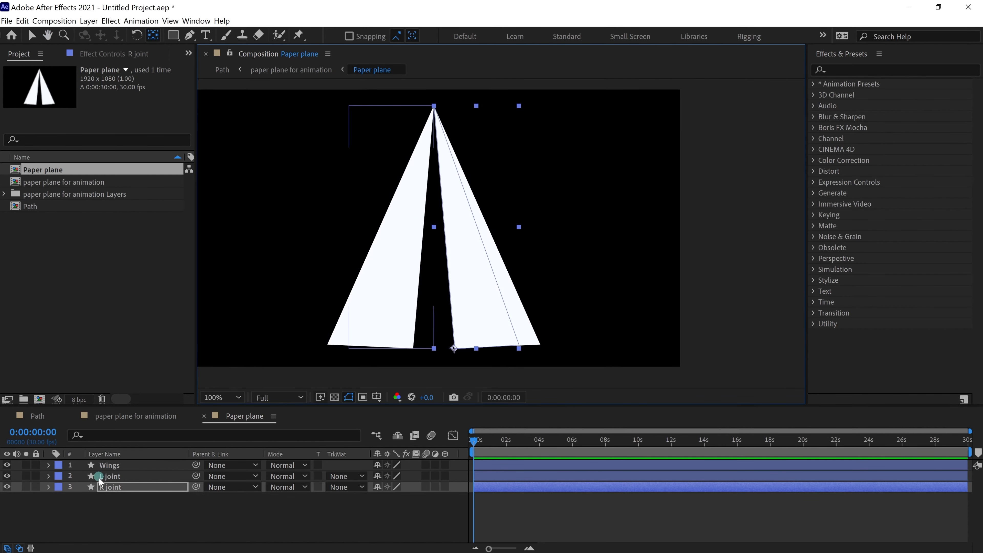
Step: Turn on the 3D Layer switch for Wings, L joint and R joint
{"action": "left_click", "coordinate": [119, 469]}
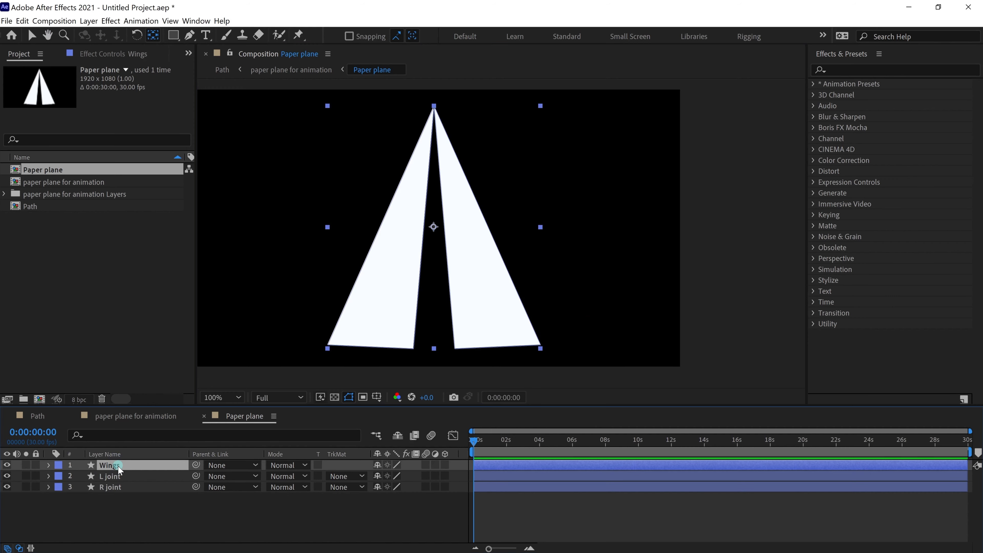
{"action": "left_click", "coordinate": [120, 506]}
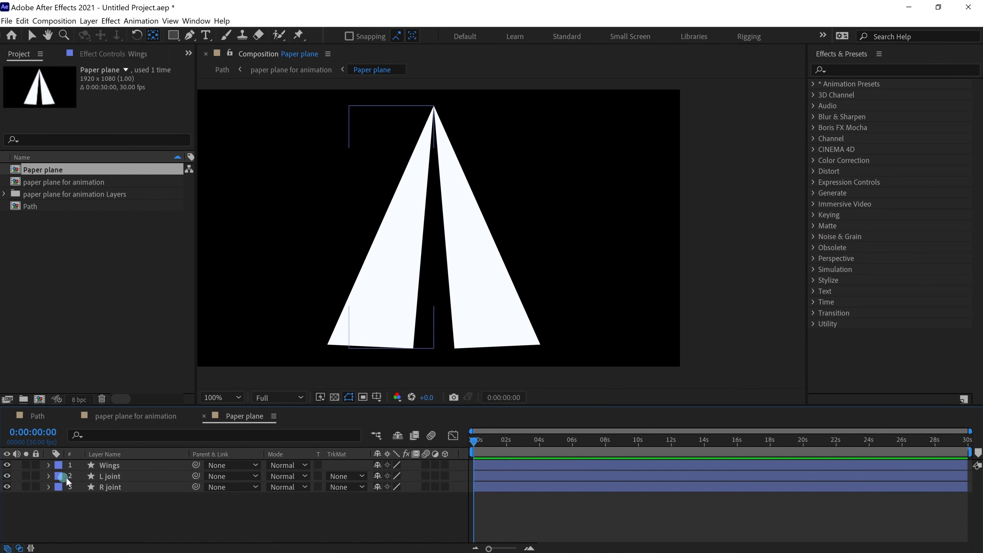
{"action": "left_click", "coordinate": [117, 469]}
{"action": "left_click", "coordinate": [121, 489], "text": "shift"}
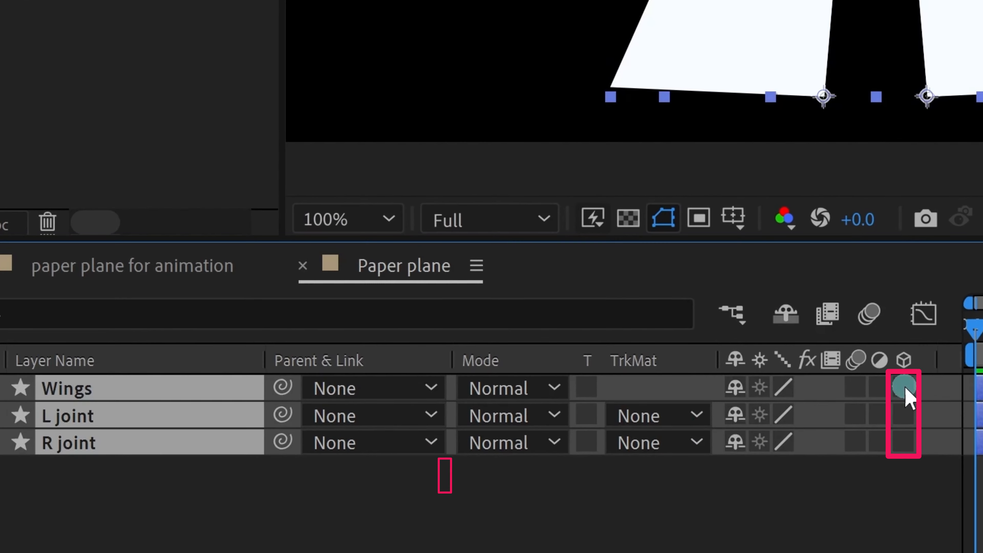
{"action": "left_click", "coordinate": [445, 465]}
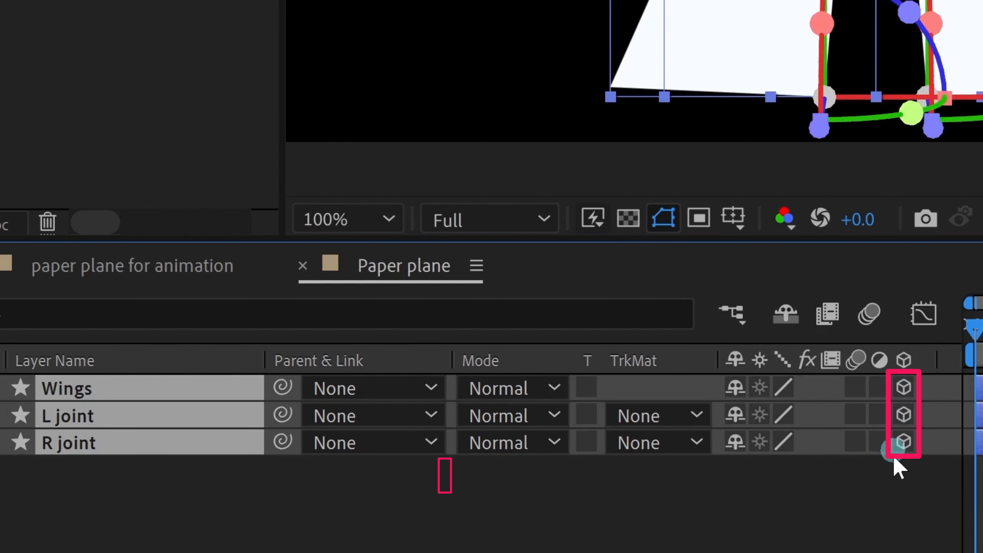
{"action": "left_click", "coordinate": [852, 512]}
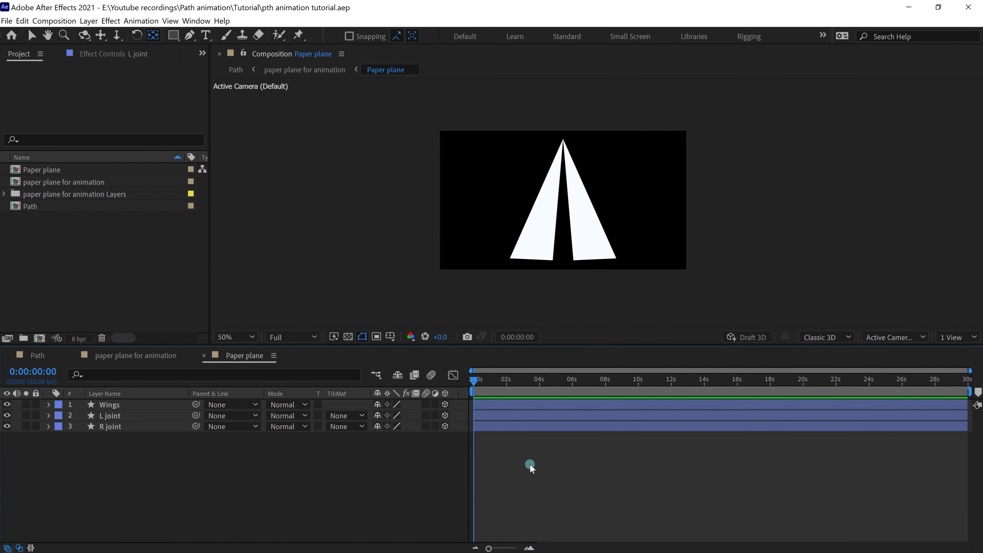
Step: Show both joints' rotation and scrub Y Rotation to 108° on L joint and −102° on R joint
{"action": "left_click", "coordinate": [112, 417]}
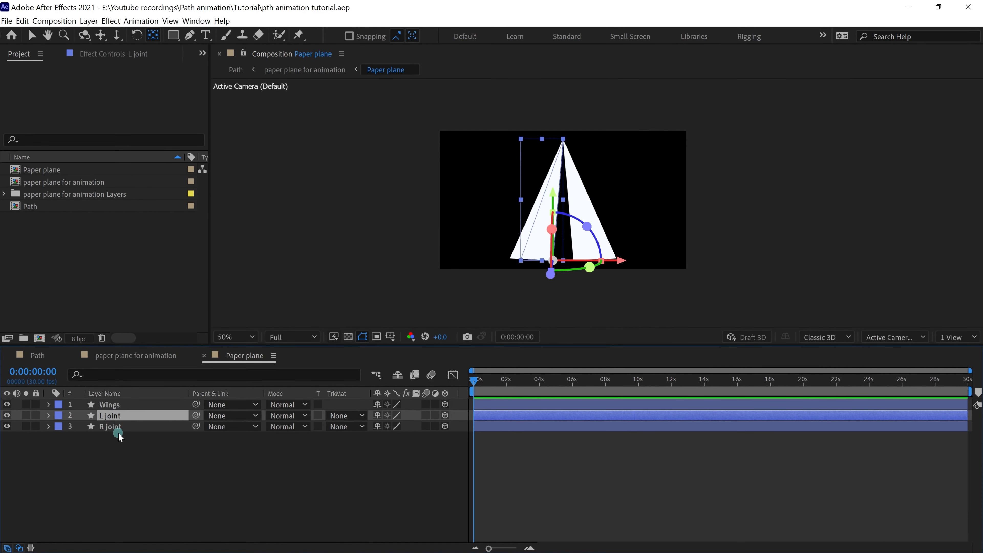
{"action": "left_click", "coordinate": [119, 428], "text": "shift"}
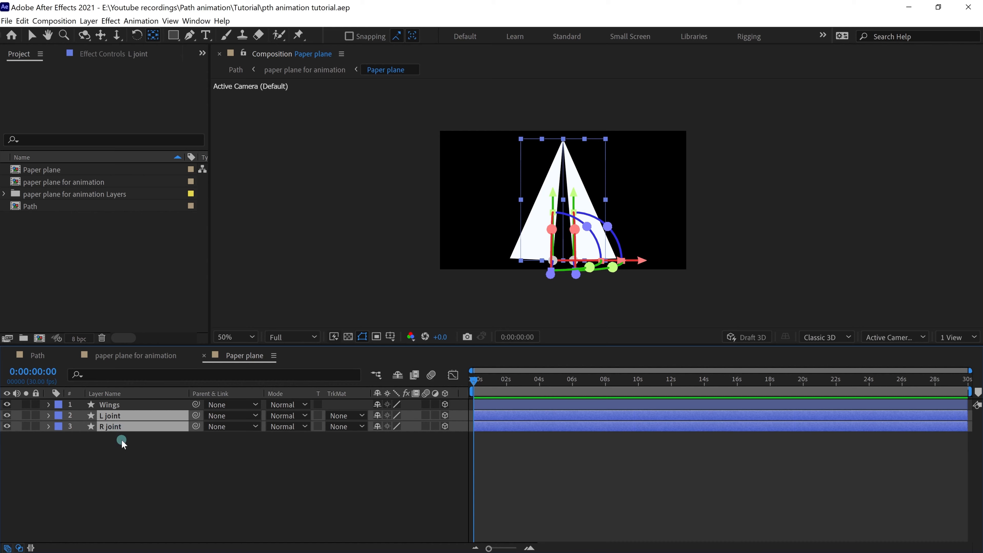
{"action": "key", "text": "r"}
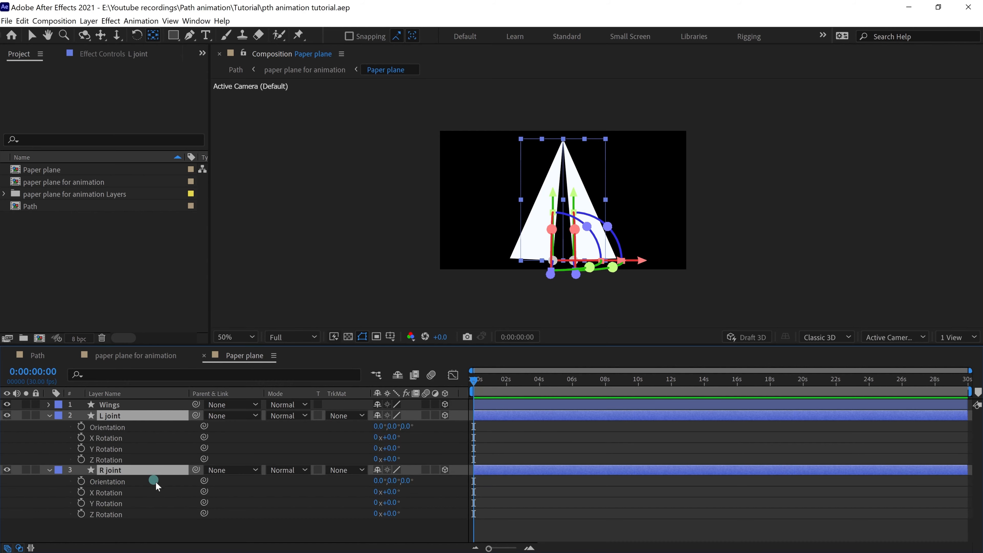
{"action": "left_click", "coordinate": [509, 446]}
{"action": "left_click_drag", "start_coordinate": [387, 448], "coordinate": [451, 445]}
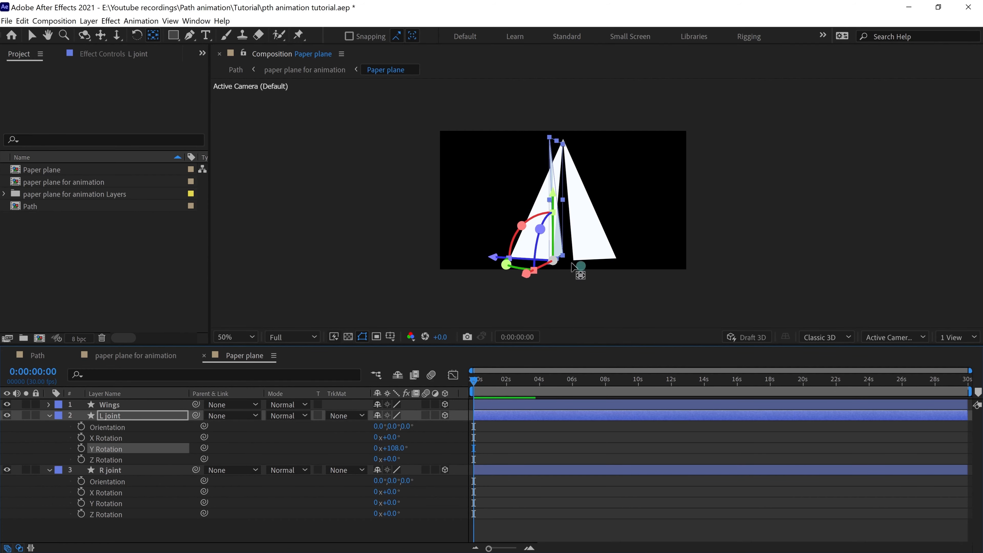
{"action": "left_click_drag", "start_coordinate": [388, 503], "coordinate": [328, 499]}
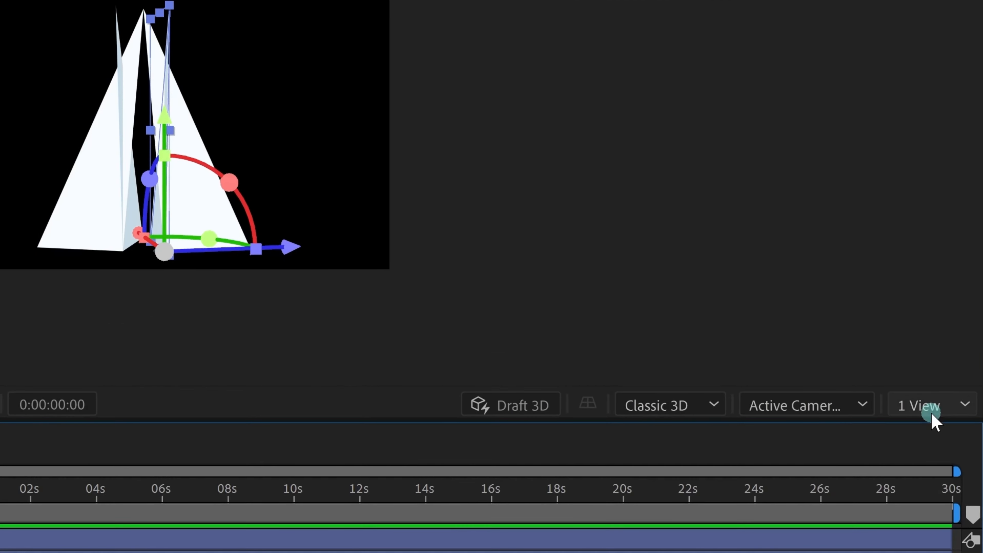
Step: Switch the viewer to the 4 Views layout and zoom the views out
{"action": "left_click", "coordinate": [958, 340]}
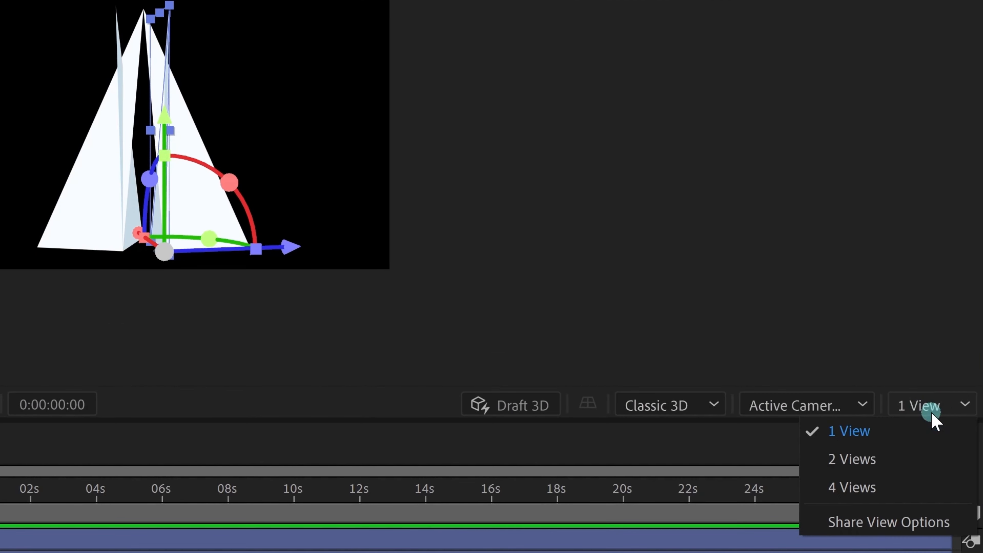
{"action": "left_click", "coordinate": [854, 489]}
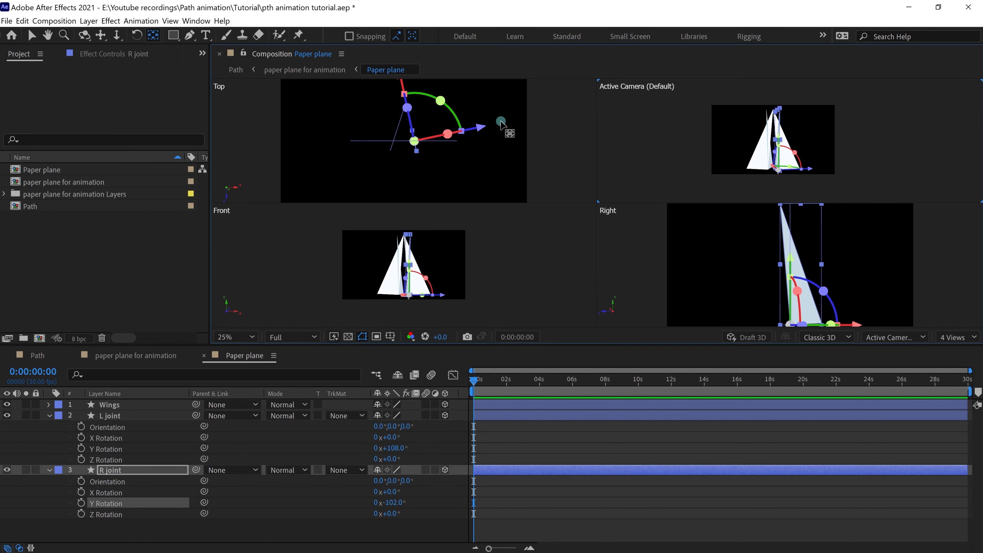
{"action": "scroll", "coordinate": [501, 122], "scroll_direction": "down", "scroll_amount": 2}
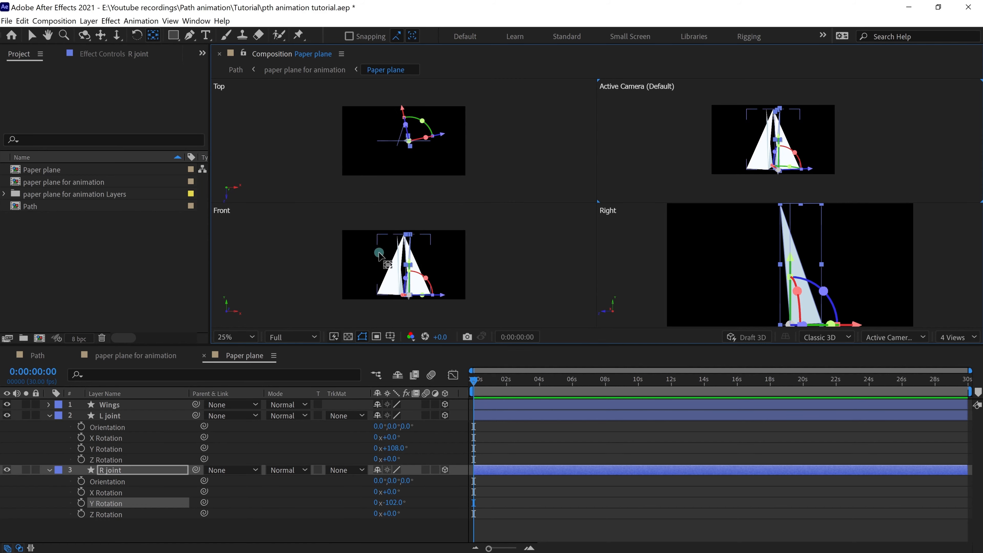
{"action": "scroll", "coordinate": [737, 264], "scroll_direction": "down", "scroll_amount": 2}
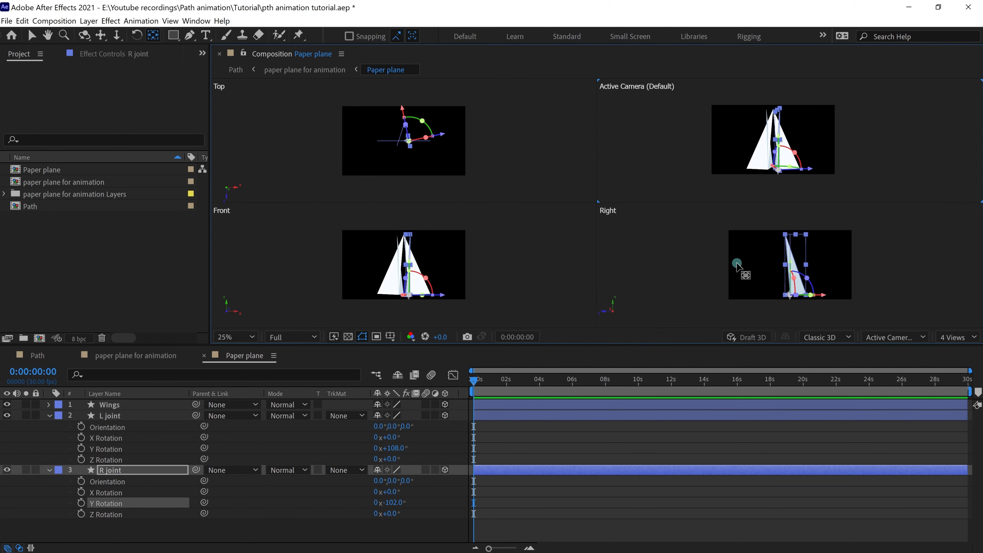
Step: Reveal the Wings layer's rotation properties
{"action": "left_click", "coordinate": [576, 464]}
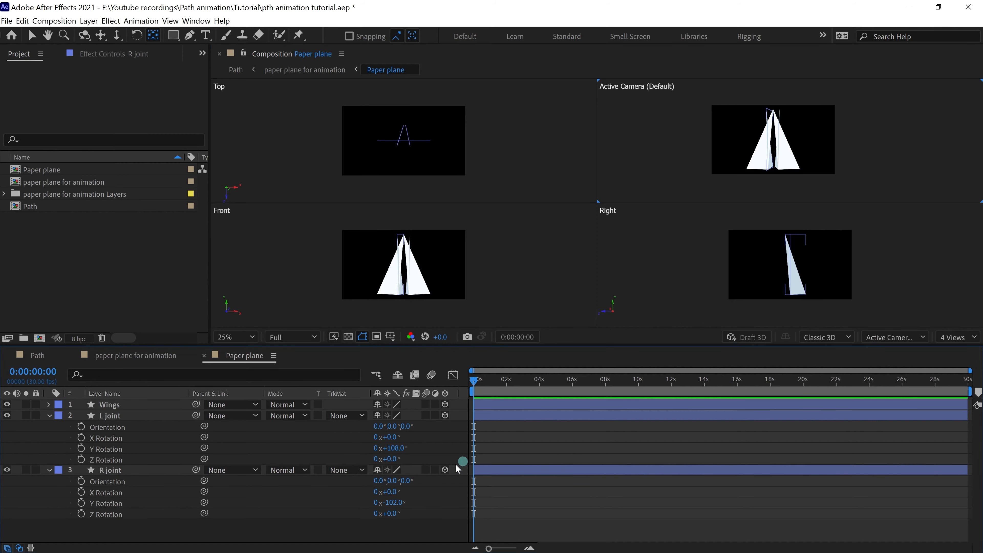
{"action": "left_click", "coordinate": [169, 405]}
{"action": "key", "text": "r"}
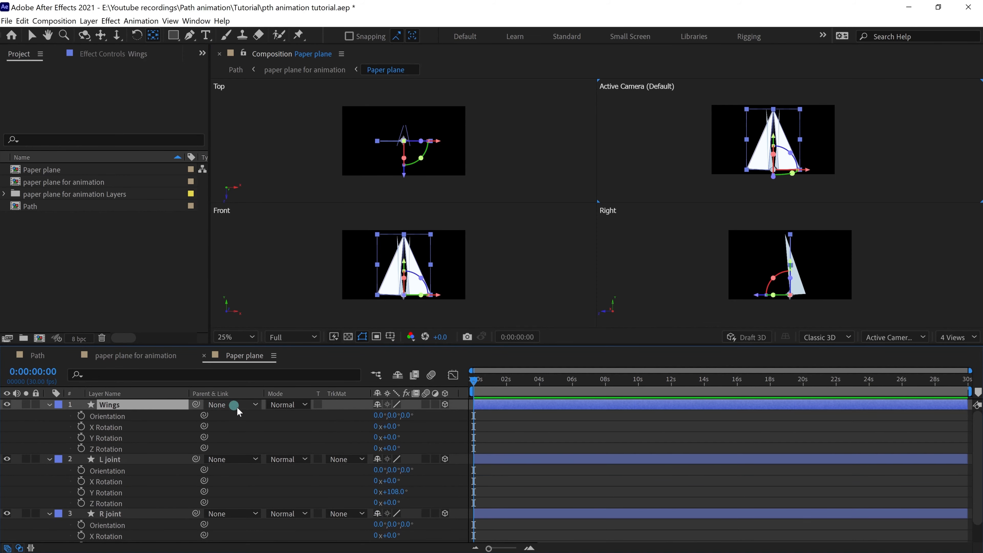
{"action": "left_click", "coordinate": [202, 437]}
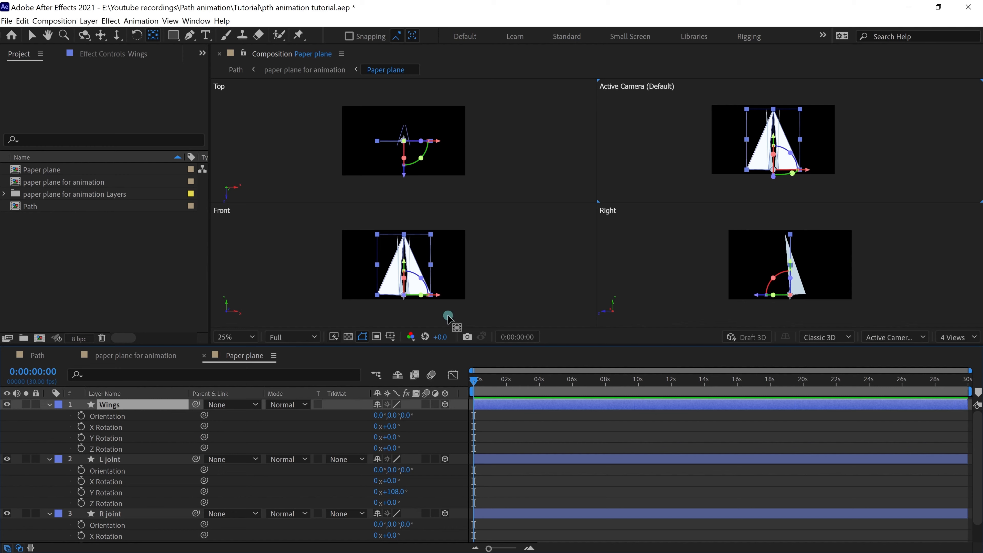
{"action": "left_click", "coordinate": [548, 426]}
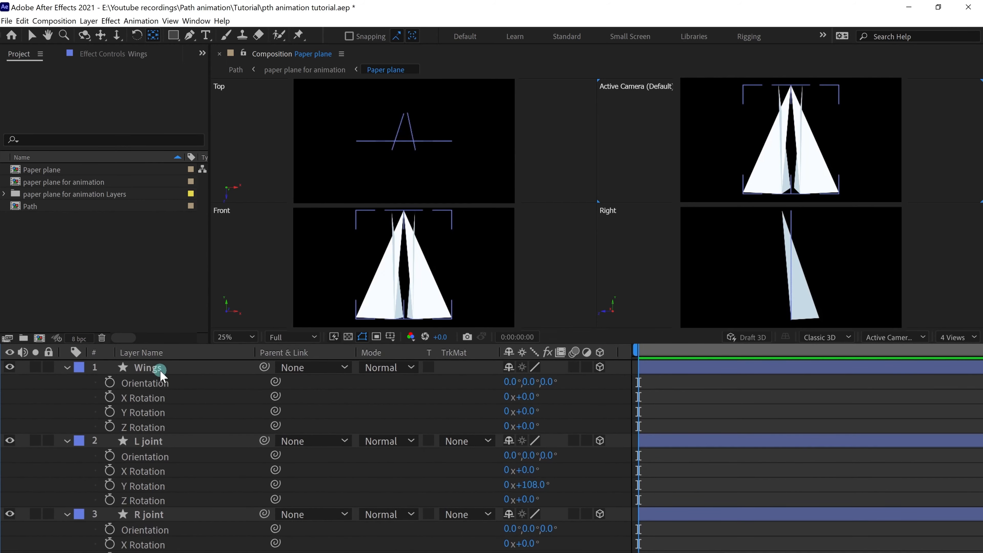
Step: Set the Wings X Rotation to 1.2°
{"action": "left_click", "coordinate": [118, 406]}
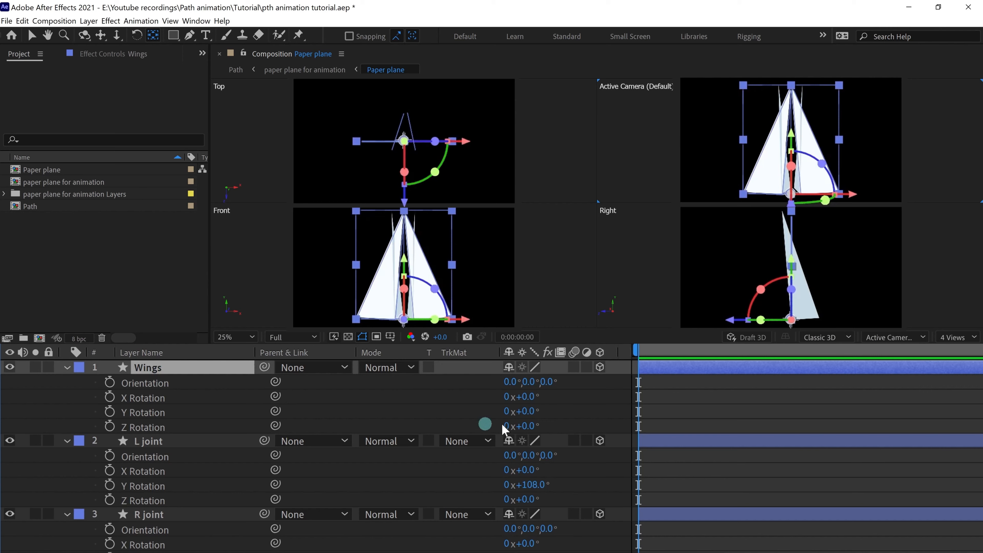
{"action": "left_click", "coordinate": [528, 397]}
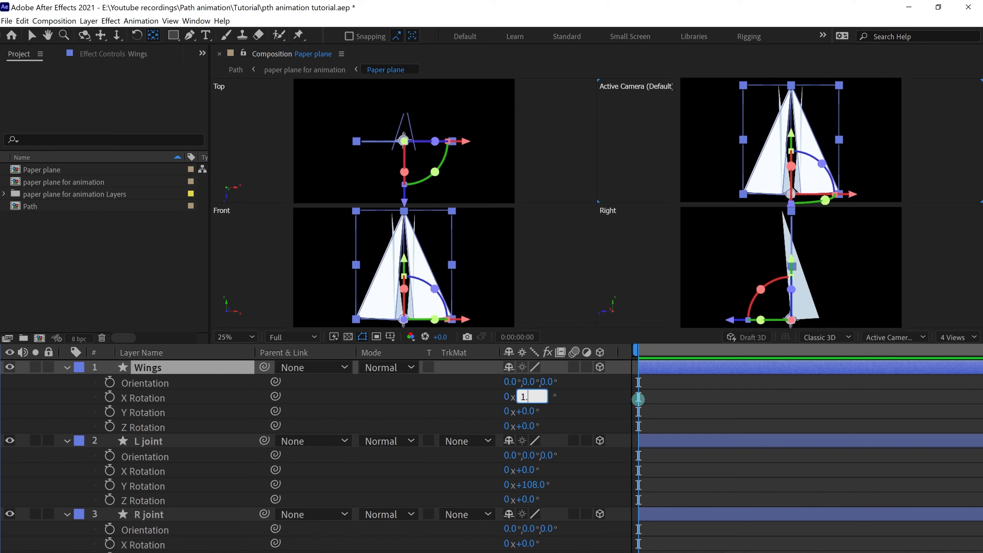
{"action": "left_click", "coordinate": [638, 399]}
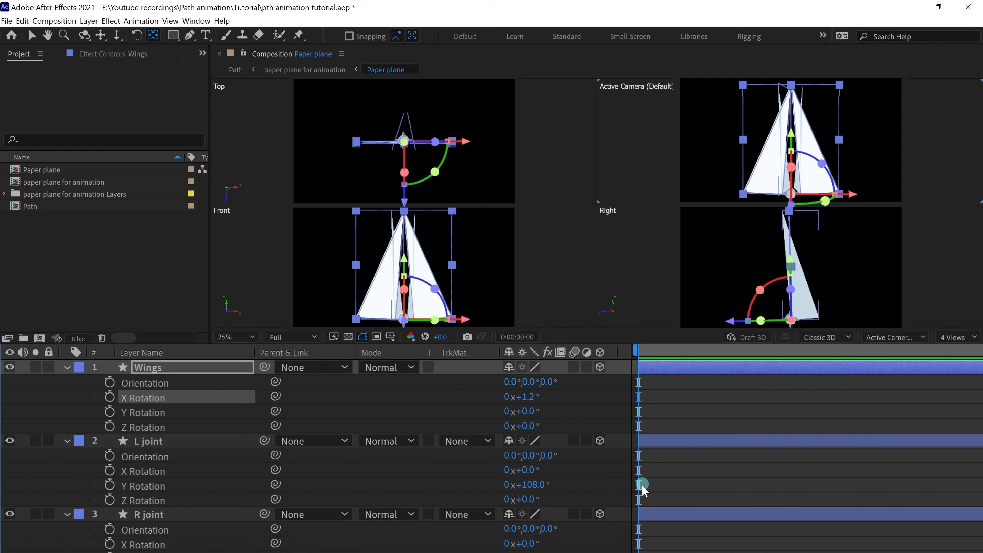
Step: Give L joint X Rotation 14.5°, Y Rotation 110.5° and Z Rotation −19°
{"action": "left_click", "coordinate": [148, 441]}
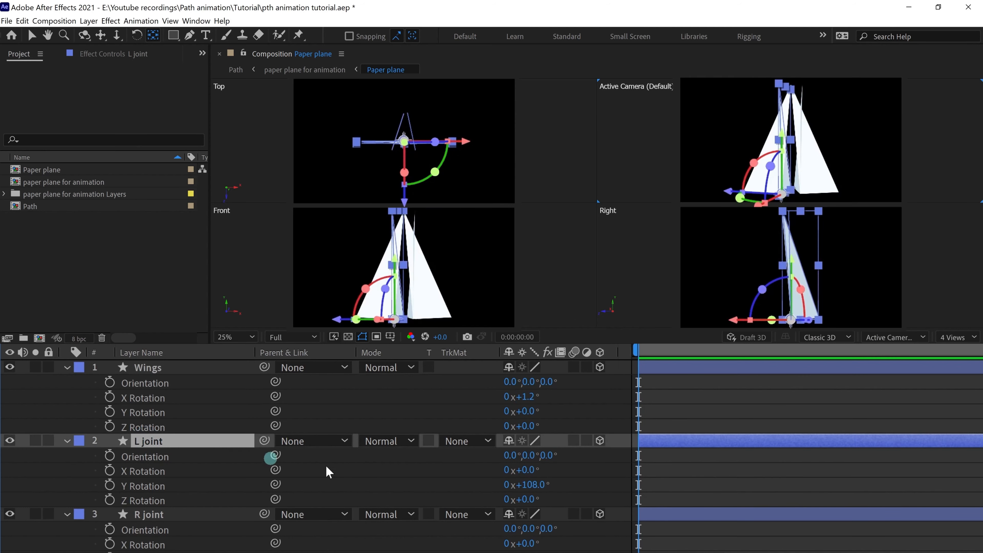
{"action": "left_click", "coordinate": [533, 470]}
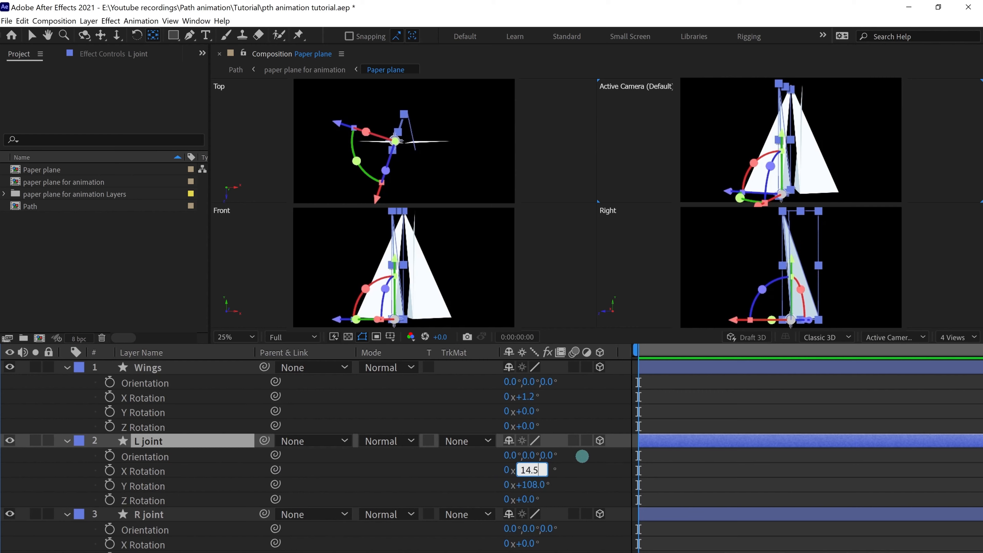
{"action": "key", "text": "Return"}
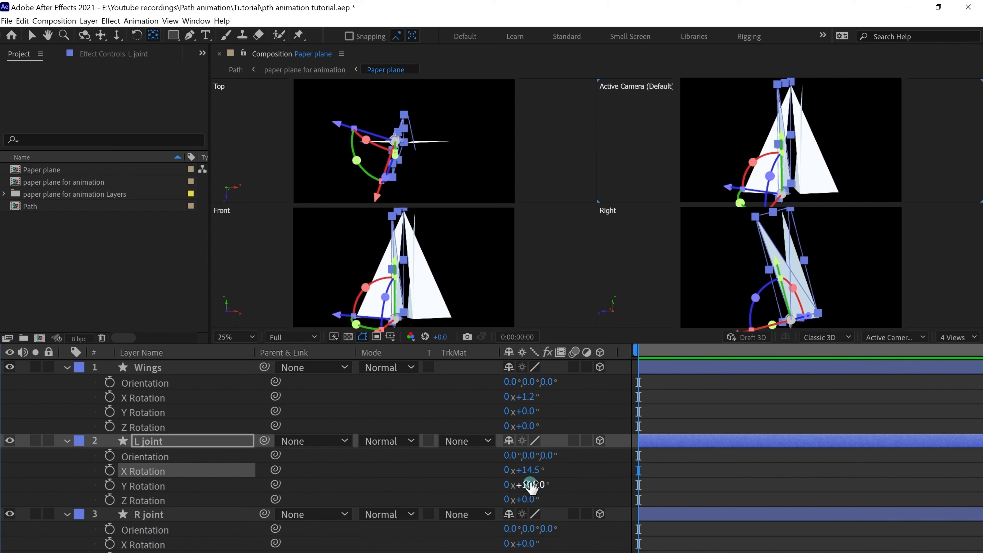
{"action": "left_click", "coordinate": [530, 485]}
{"action": "key", "text": "Return"}
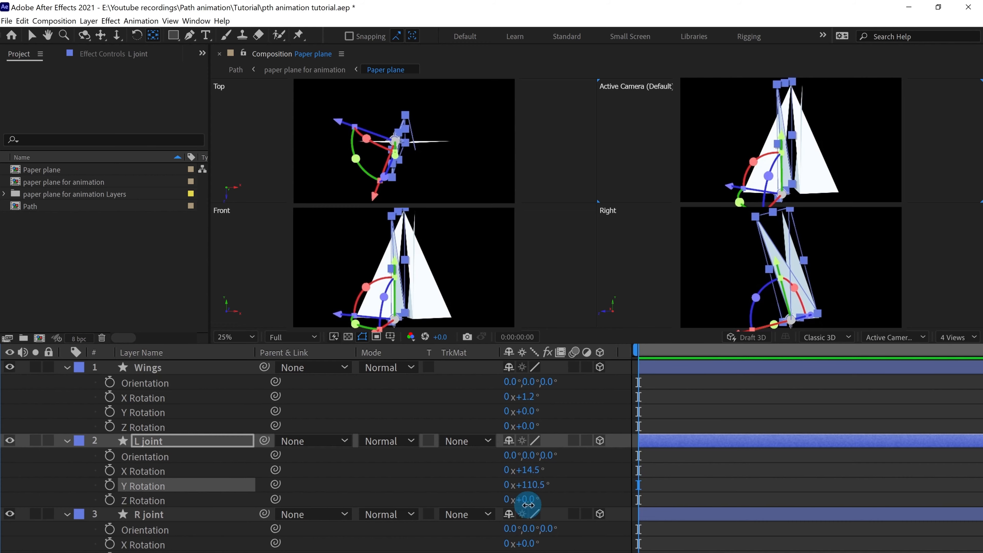
{"action": "left_click", "coordinate": [528, 503]}
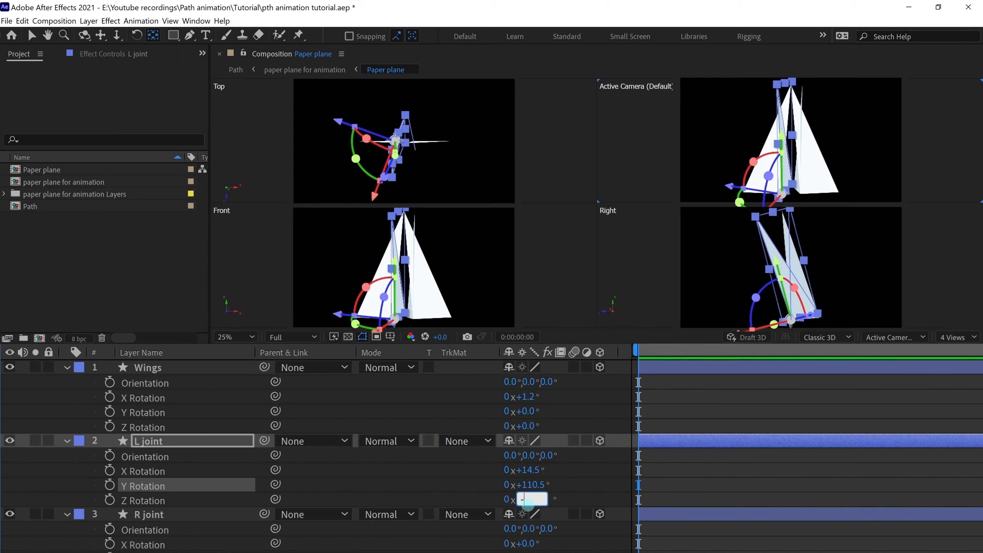
{"action": "key", "text": "Return"}
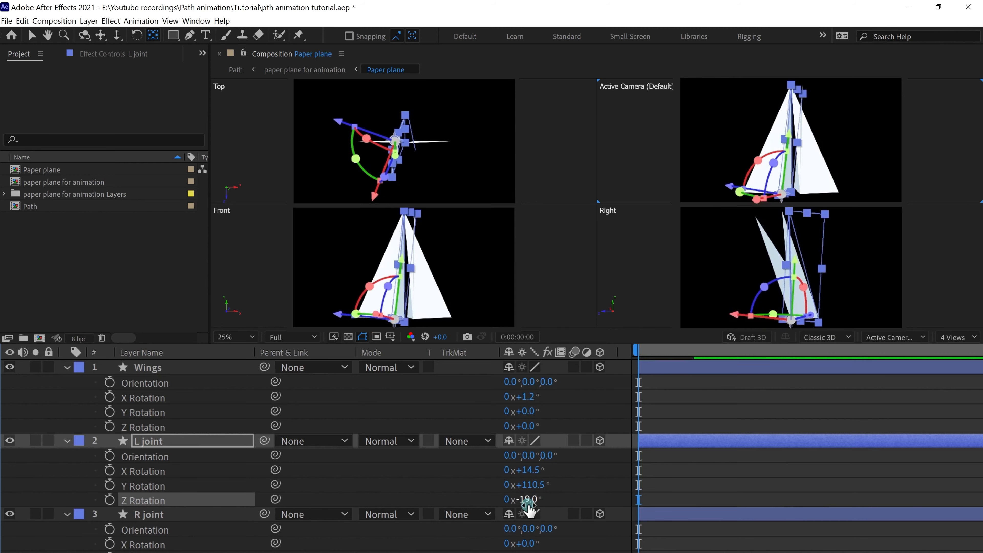
{"action": "scroll", "coordinate": [554, 530], "scroll_direction": "down", "scroll_amount": 2}
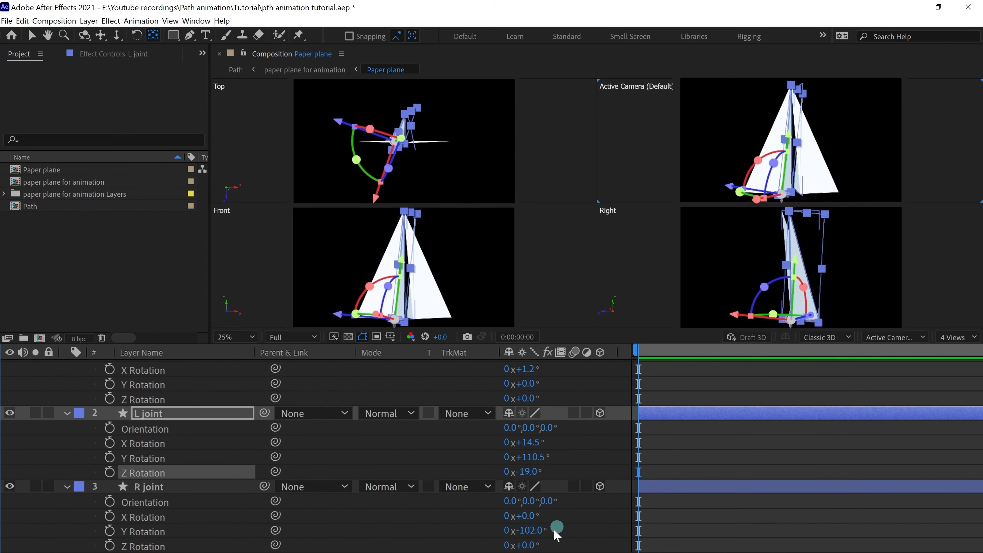
Step: Copy L joint's X, Y and Z rotation values (14.5, 110.5, −19) into R joint
{"action": "left_click", "coordinate": [524, 516]}
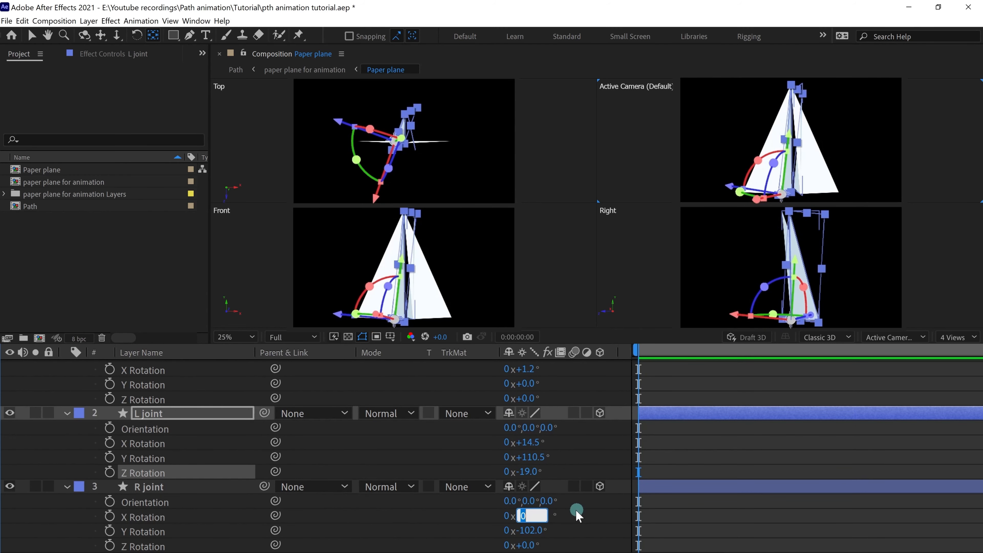
{"action": "left_click", "coordinate": [535, 442]}
{"action": "key", "text": "ctrl+c"}
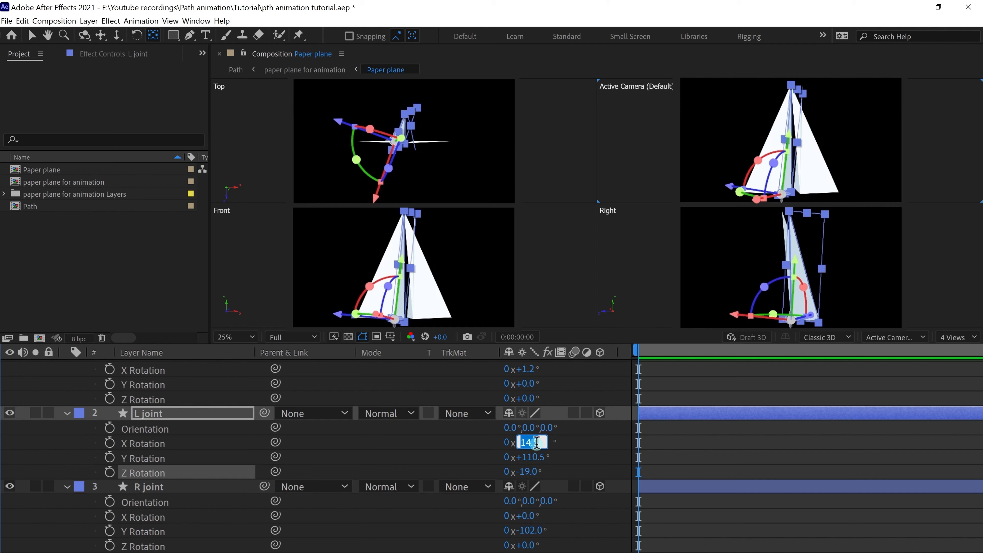
{"action": "left_click", "coordinate": [530, 517]}
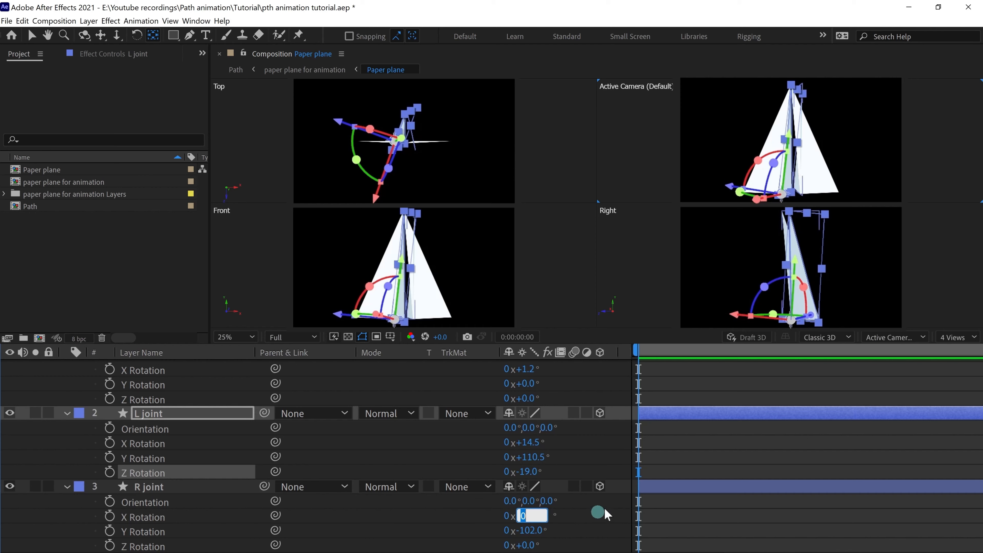
{"action": "key", "text": "ctrl+v"}
{"action": "left_click", "coordinate": [533, 457]}
{"action": "key", "text": "ctrl+c"}
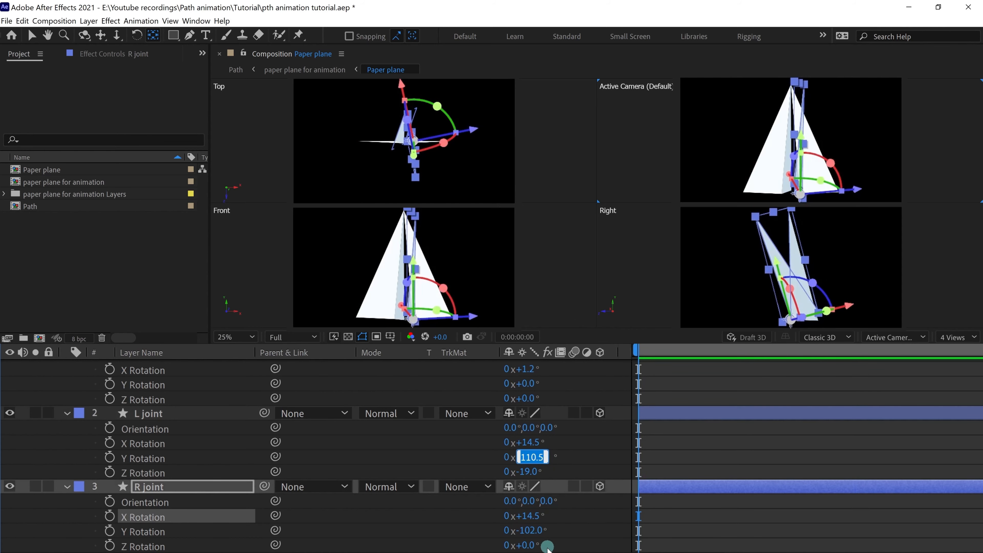
{"action": "left_click", "coordinate": [532, 530]}
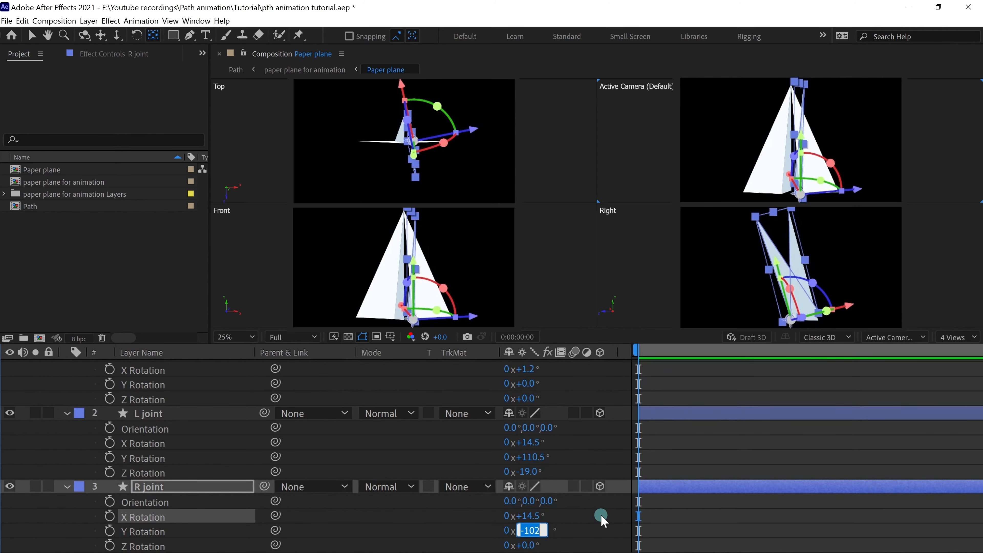
{"action": "key", "text": "ctrl+v"}
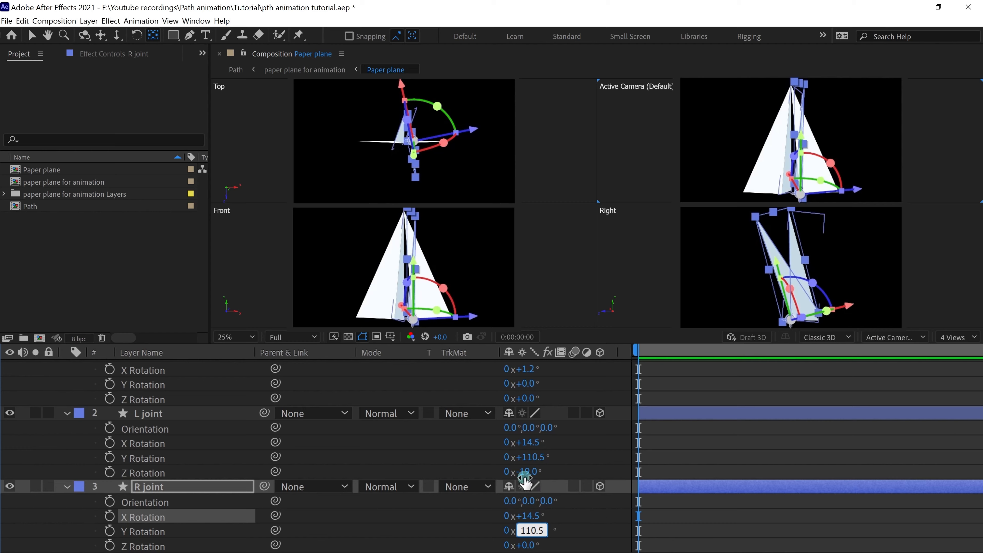
{"action": "left_click", "coordinate": [525, 472]}
{"action": "key", "text": "ctrl+c"}
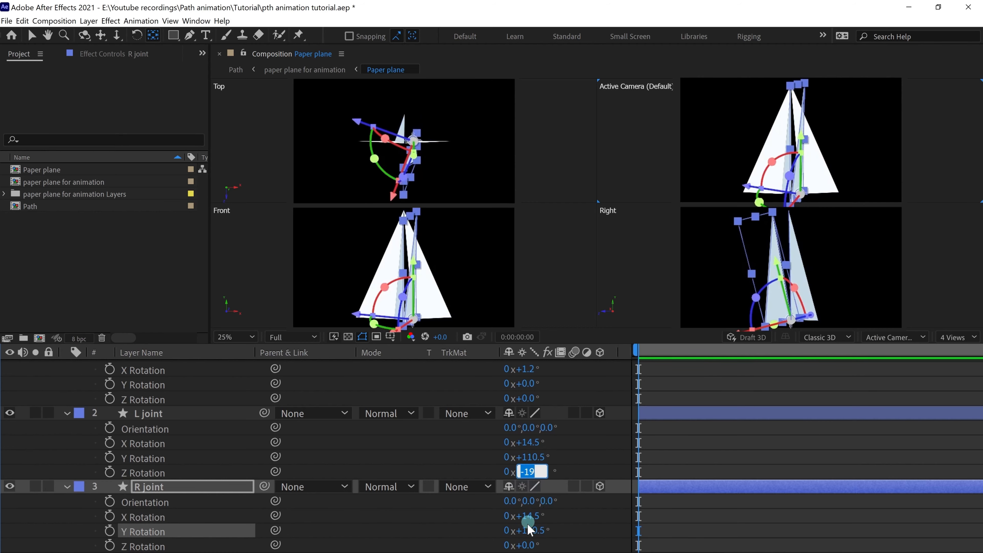
{"action": "left_click", "coordinate": [529, 544]}
{"action": "key", "text": "ctrl+v"}
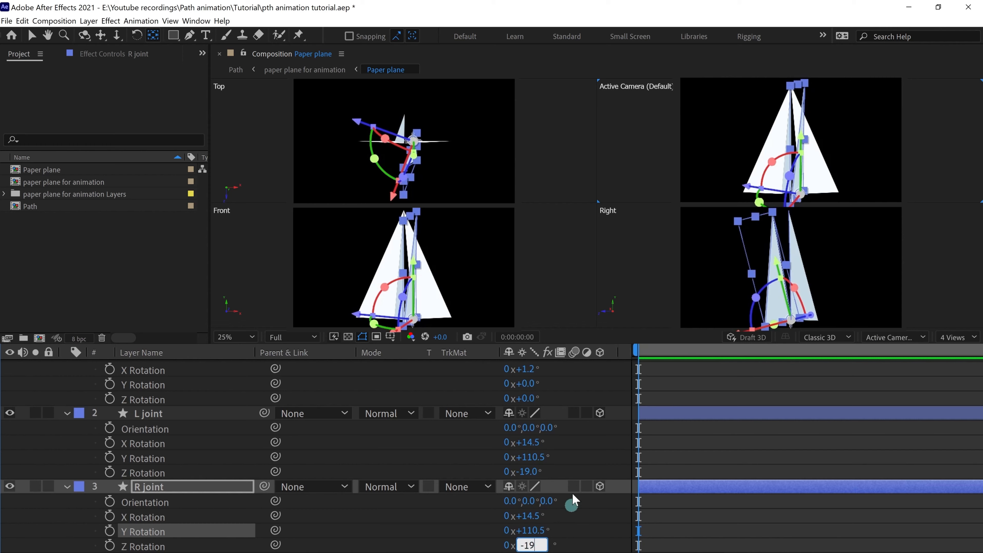
Step: Negate R joint's rotations so Z becomes 19° and Y becomes −110.5°
{"action": "left_click", "coordinate": [685, 436]}
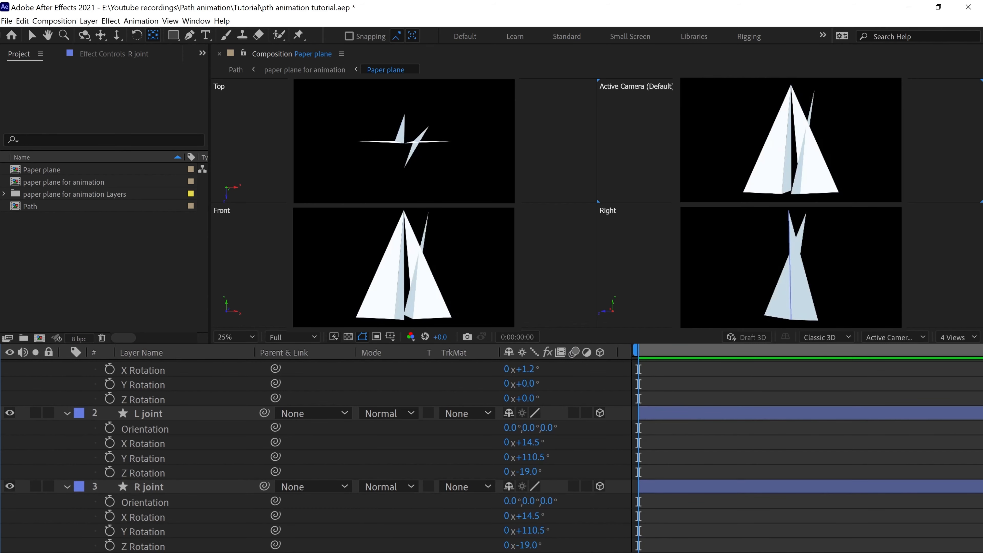
{"action": "left_click", "coordinate": [530, 545]}
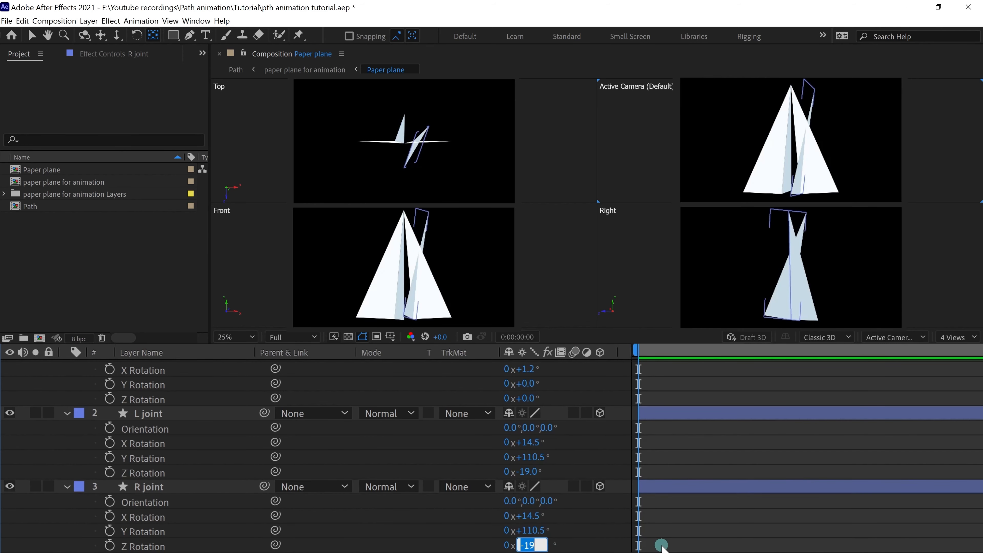
{"action": "key", "text": "Return"}
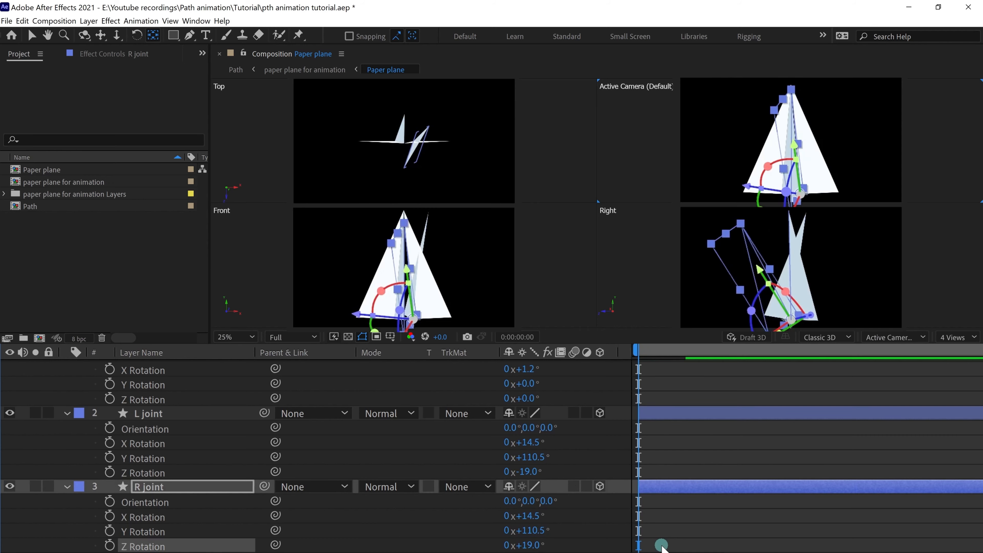
{"action": "left_click", "coordinate": [674, 388]}
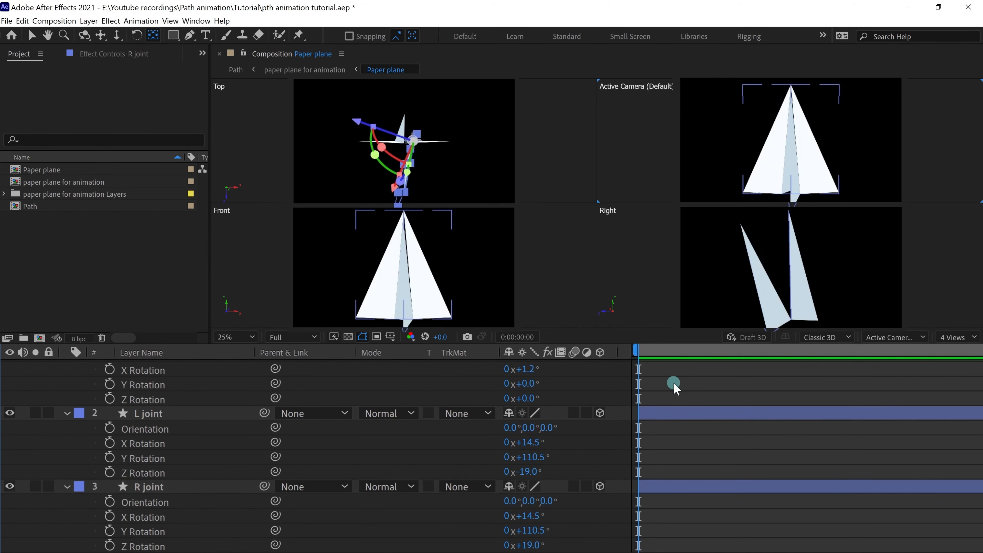
{"action": "left_click", "coordinate": [406, 316]}
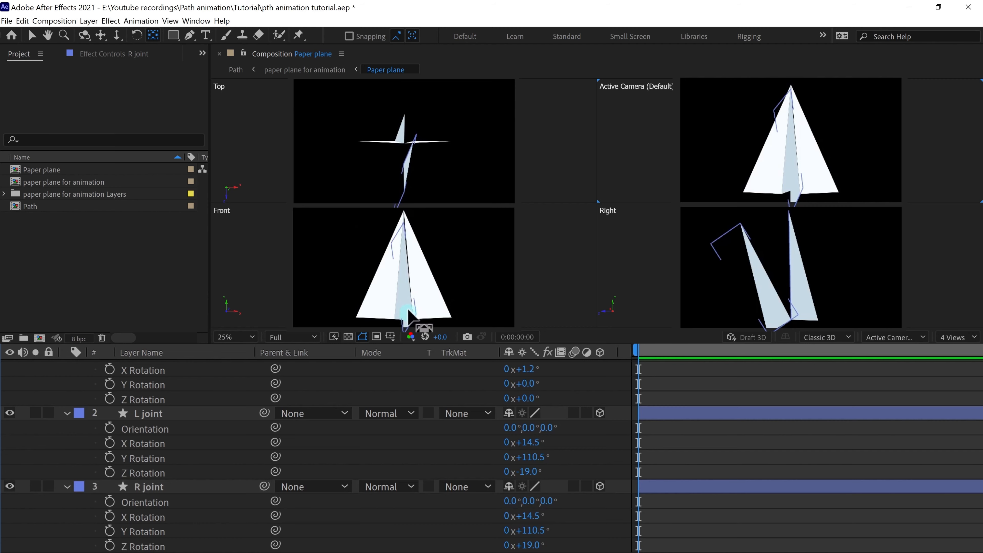
{"action": "left_click", "coordinate": [528, 530]}
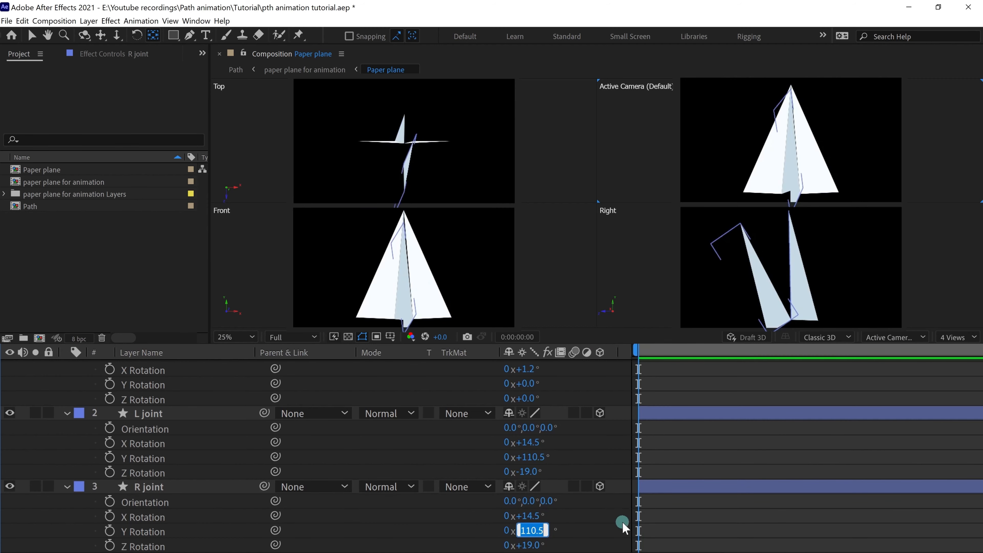
{"action": "key", "text": "Home"}
{"action": "type", "text": "-"}
{"action": "key", "text": "Return"}
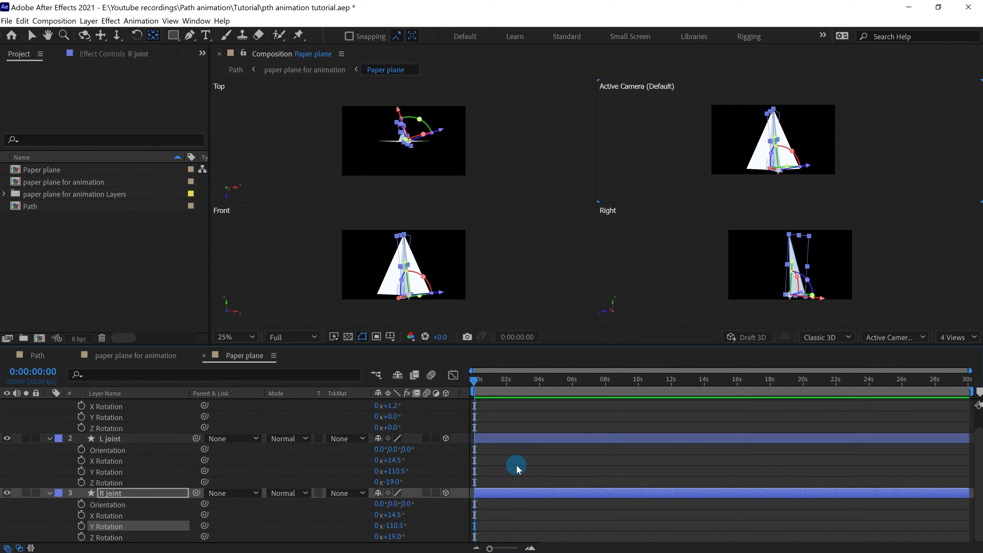
Step: Inspect the plane parts and Wings layer in the four 3D views, then return to 'paper plane for animation'
{"action": "left_click", "coordinate": [697, 450]}
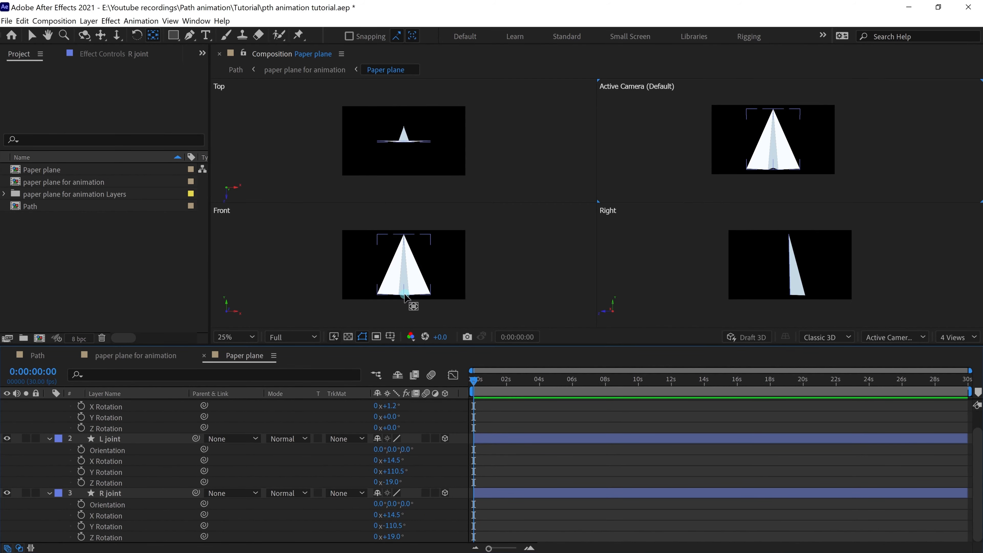
{"action": "left_click", "coordinate": [405, 297]}
{"action": "left_click", "coordinate": [829, 290]}
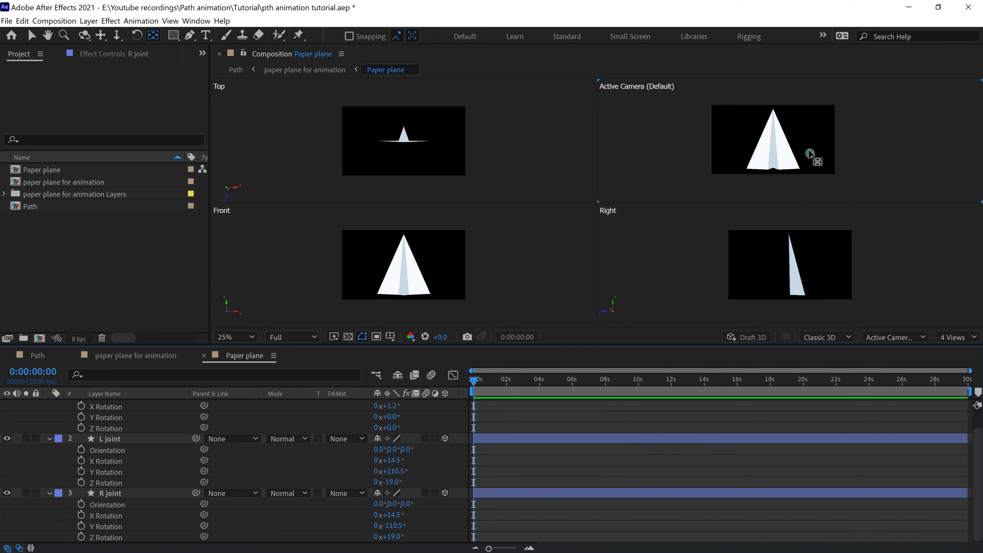
{"action": "left_click", "coordinate": [381, 109]}
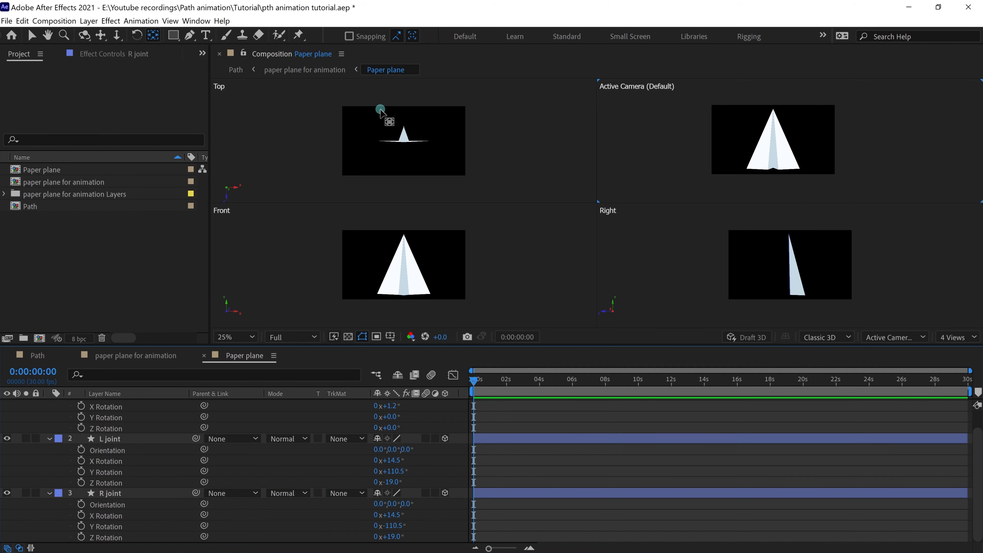
{"action": "left_click", "coordinate": [408, 138]}
{"action": "scroll", "coordinate": [408, 140], "scroll_direction": "up", "scroll_amount": 2}
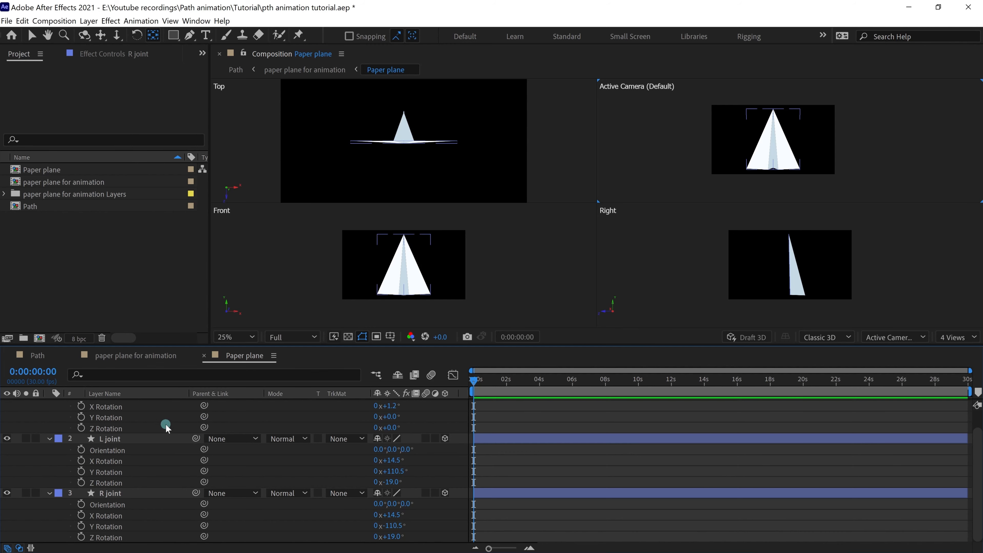
{"action": "scroll", "coordinate": [164, 427], "scroll_direction": "up", "scroll_amount": 2}
{"action": "left_click", "coordinate": [112, 404]}
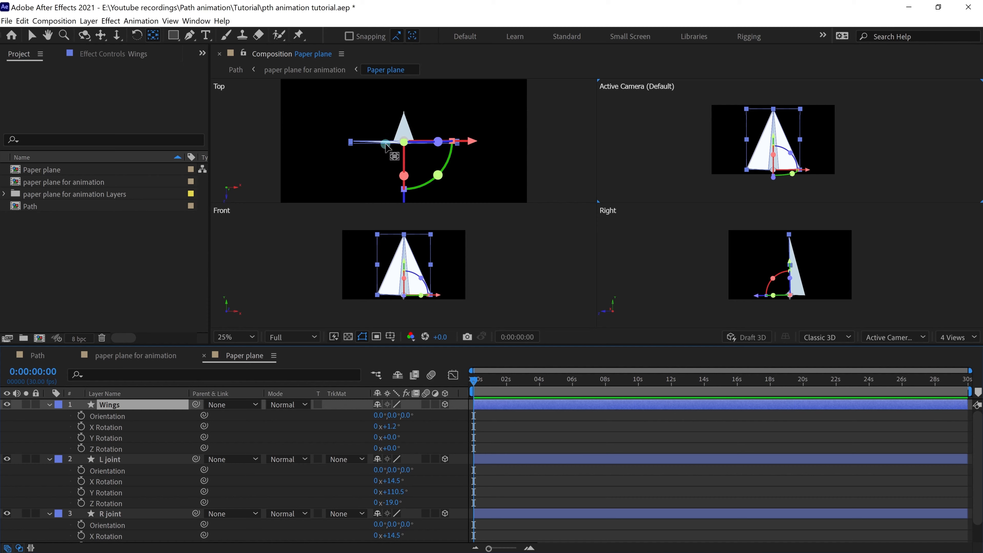
{"action": "left_click", "coordinate": [146, 358]}
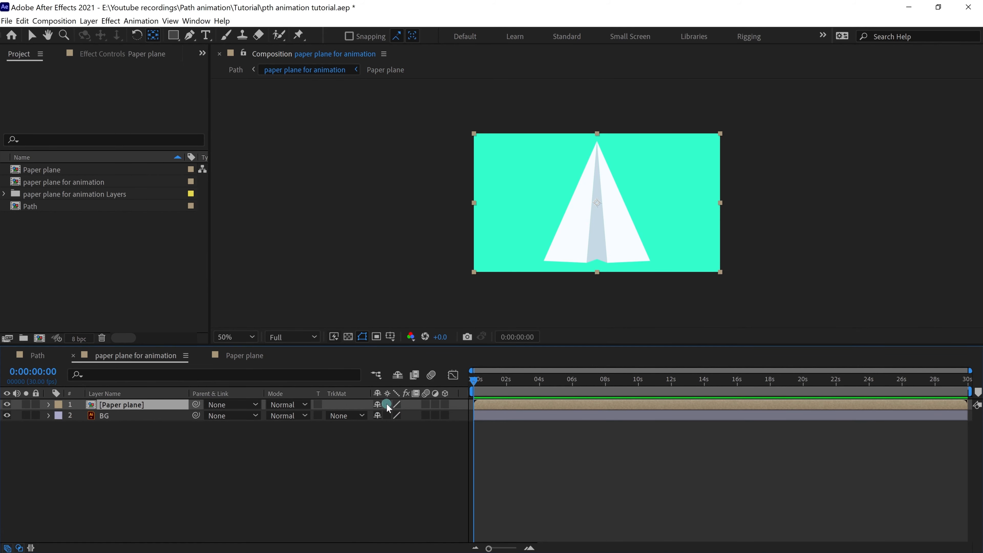
Step: Make the Paper plane layer 3D and test an X rotation of about 97°, then undo it
{"action": "left_click", "coordinate": [446, 405]}
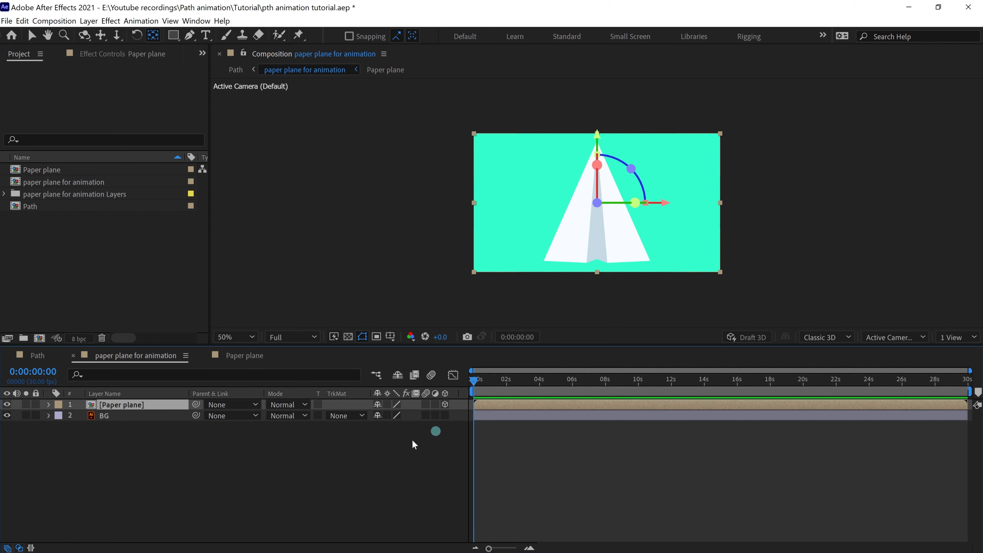
{"action": "key", "text": "r"}
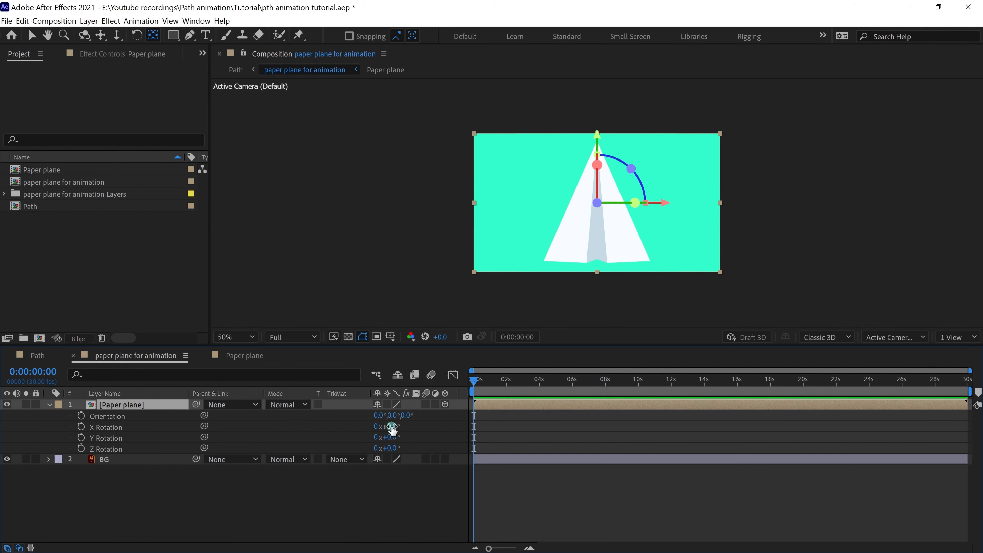
{"action": "left_click_drag", "start_coordinate": [391, 428], "coordinate": [457, 426]}
{"action": "key", "text": "ctrl+z"}
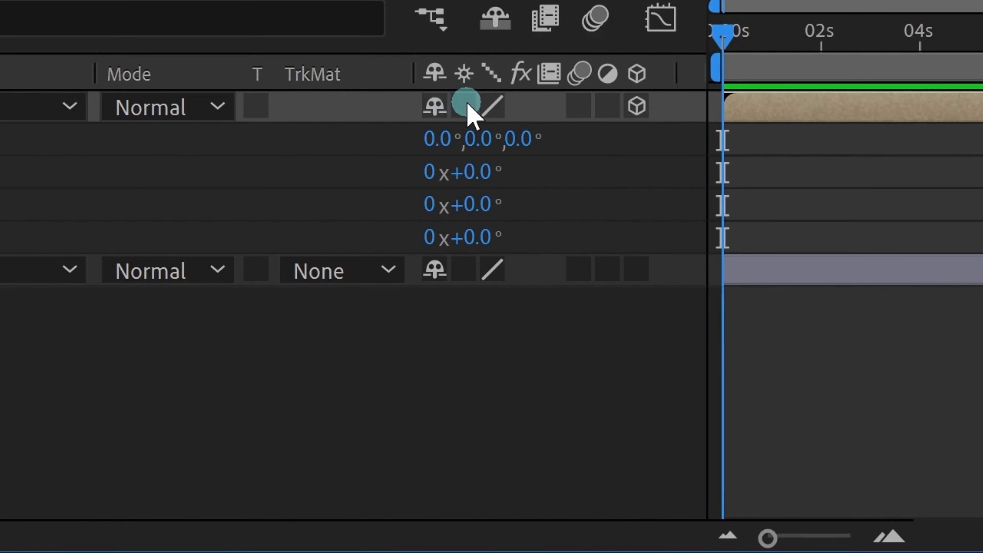
Step: Enable Collapse Transformations, test a 108° X tilt and a Y spin, then reset to 0°
{"action": "left_click", "coordinate": [466, 104]}
{"action": "left_click_drag", "start_coordinate": [474, 175], "coordinate": [517, 175]}
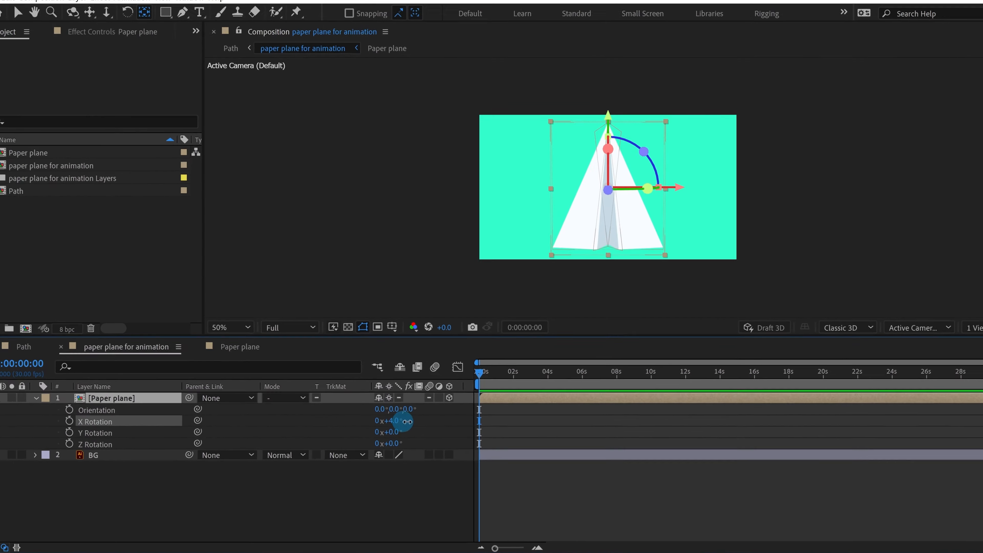
{"action": "left_click_drag", "start_coordinate": [407, 421], "coordinate": [460, 436]}
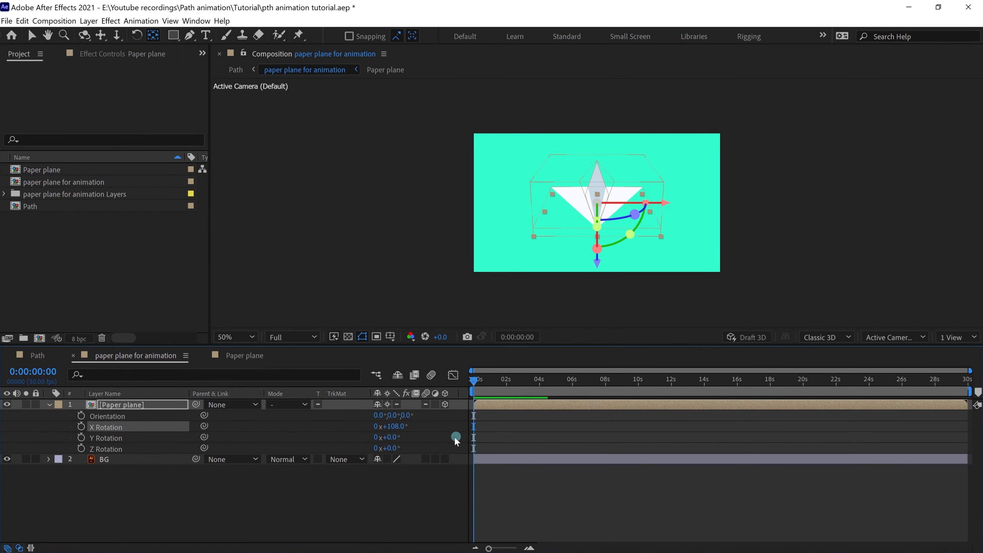
{"action": "left_click_drag", "start_coordinate": [389, 438], "coordinate": [475, 419]}
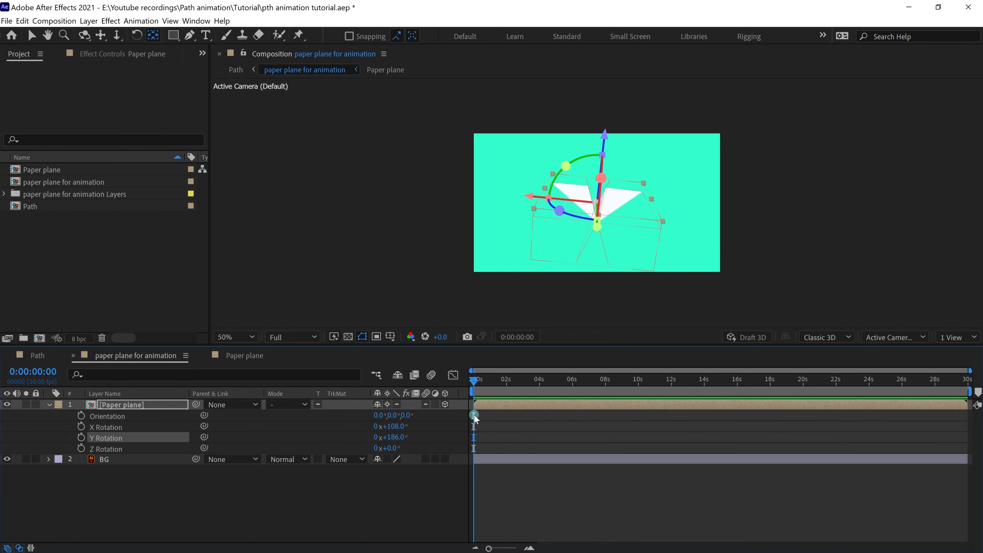
{"action": "key", "text": "ctrl+z"}
{"action": "key", "text": "ctrl+z"}
{"action": "left_click", "coordinate": [580, 449]}
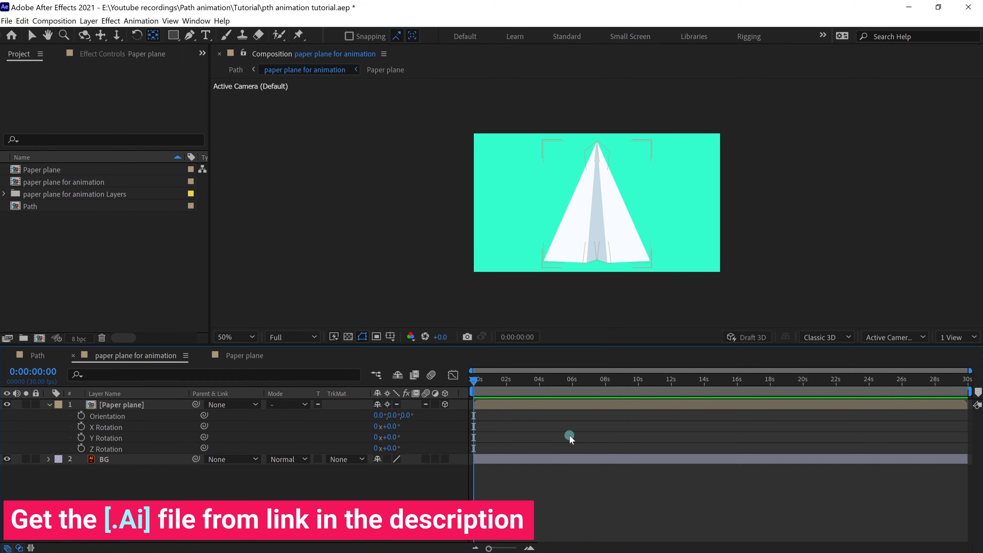
{"action": "left_click", "coordinate": [123, 476]}
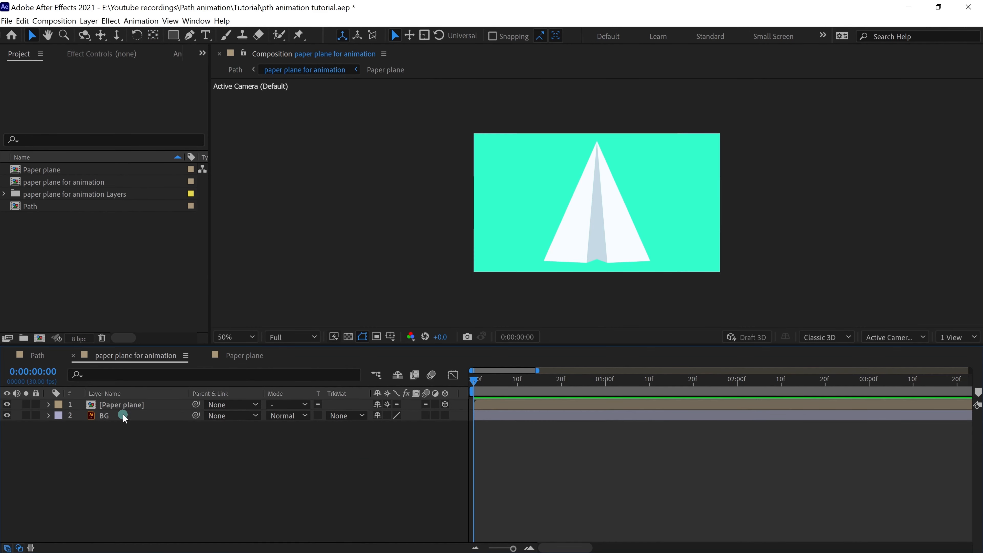
Step: Set the Paper plane layer's Scale to 60%, then turn off its visibility eye
{"action": "left_click", "coordinate": [123, 406]}
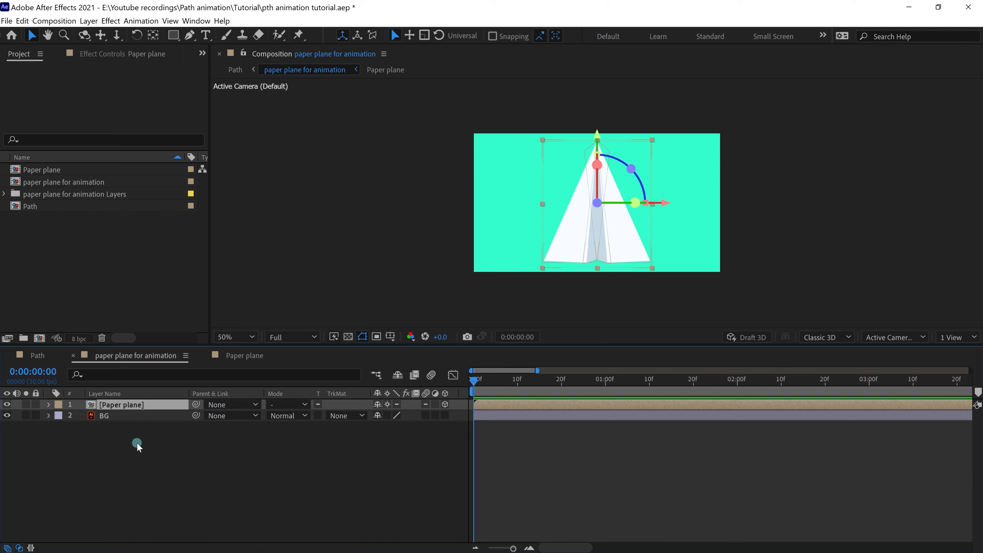
{"action": "key", "text": "s"}
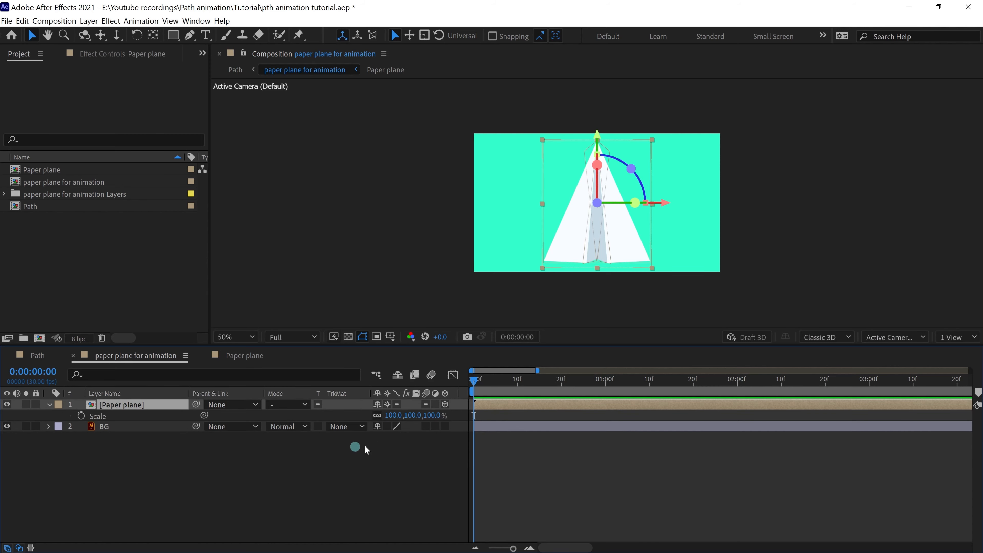
{"action": "left_click", "coordinate": [397, 414]}
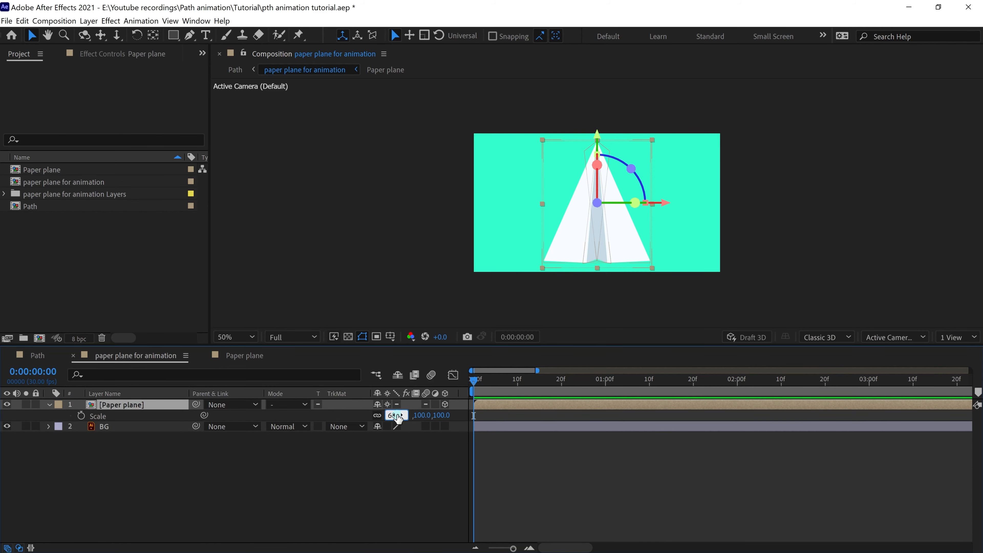
{"action": "type", "text": "60.0,60.0"}
{"action": "left_click", "coordinate": [445, 475]}
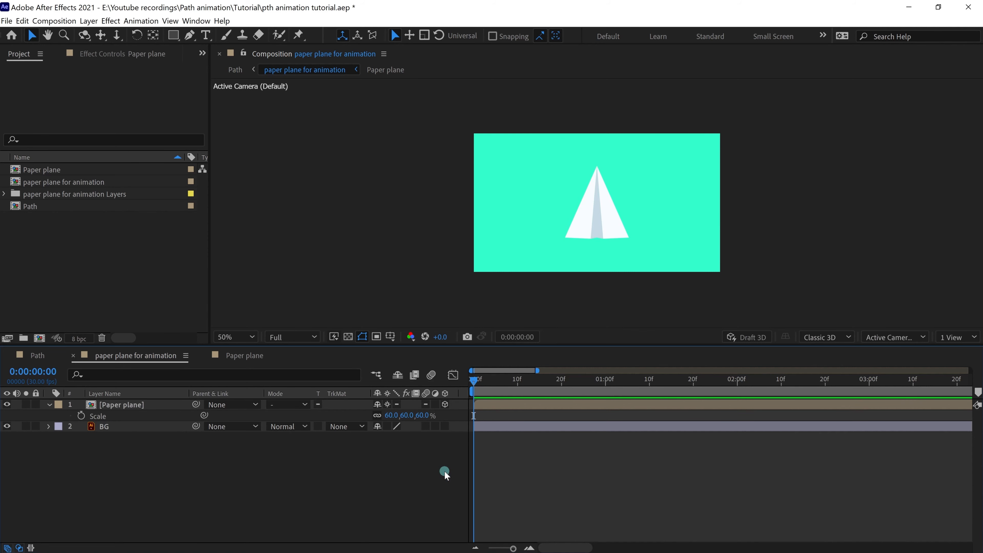
{"action": "left_click", "coordinate": [7, 405]}
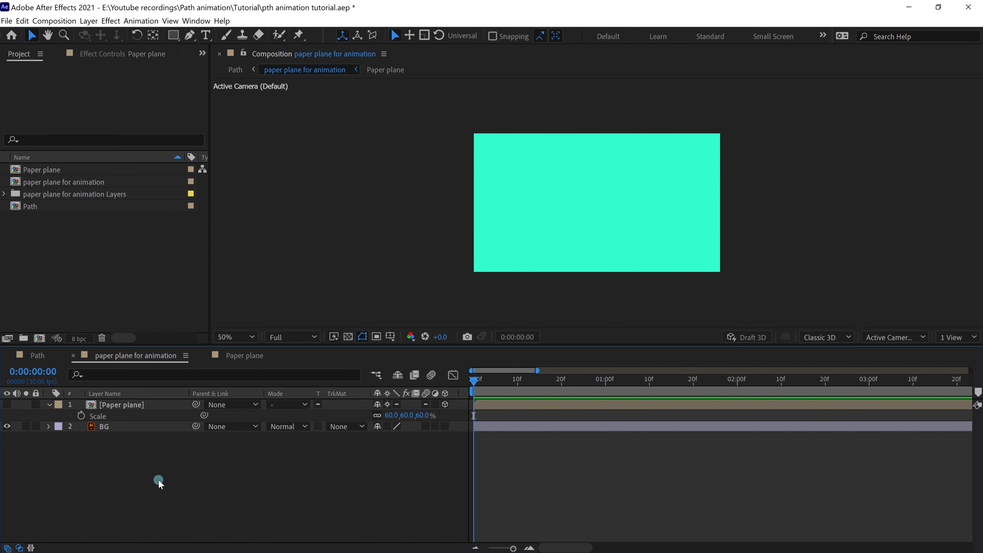
Step: Draw a Pen path from left of frame through an S-curve that curls into a loop
{"action": "left_click", "coordinate": [192, 36]}
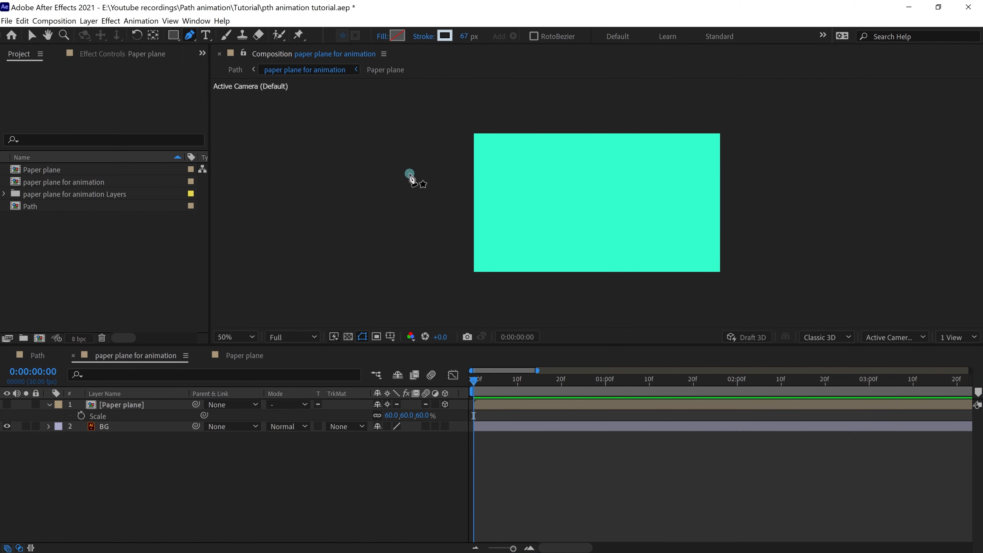
{"action": "left_click_drag", "start_coordinate": [411, 175], "coordinate": [445, 174]}
{"action": "left_click_drag", "start_coordinate": [523, 246], "coordinate": [574, 245]}
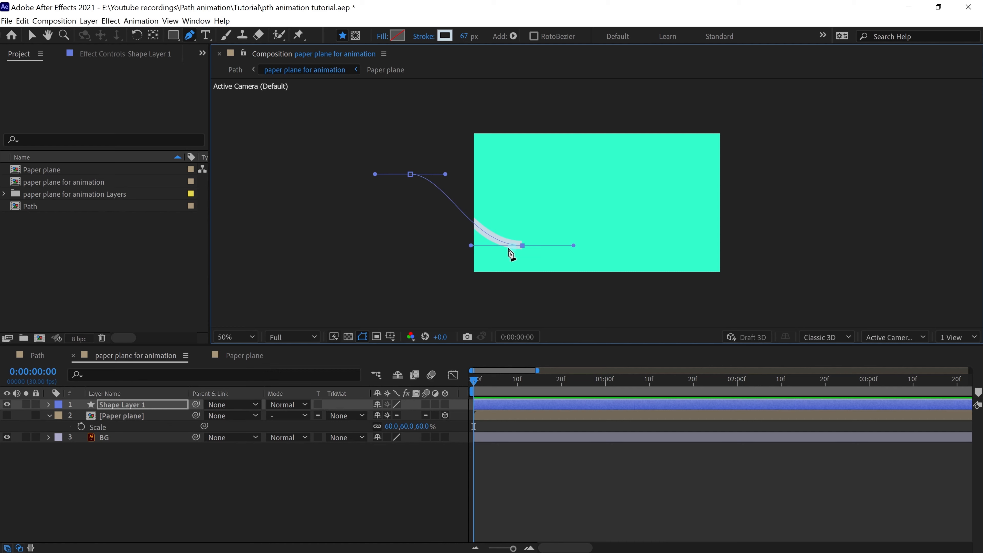
{"action": "left_click_drag", "start_coordinate": [628, 160], "coordinate": [687, 160]}
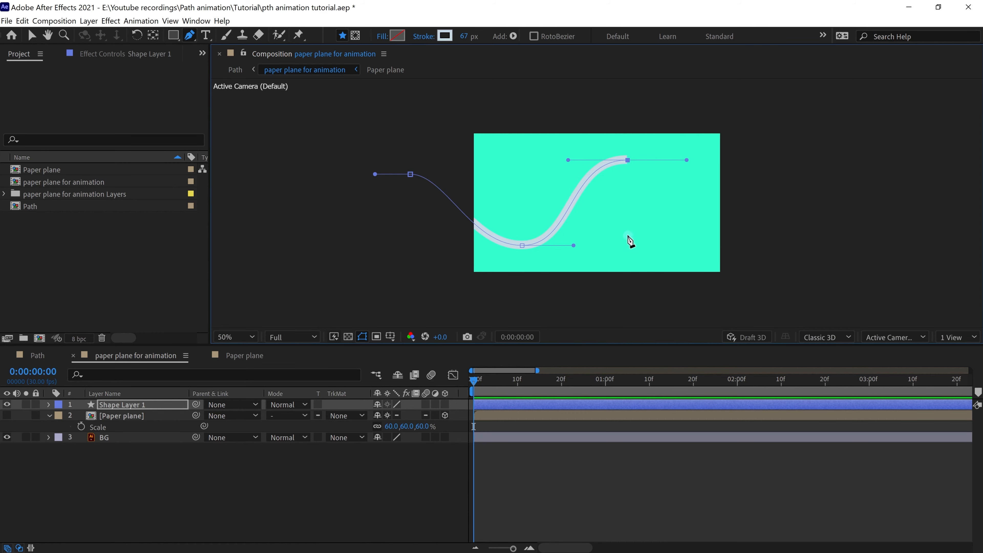
{"action": "left_click_drag", "start_coordinate": [628, 230], "coordinate": [580, 226]}
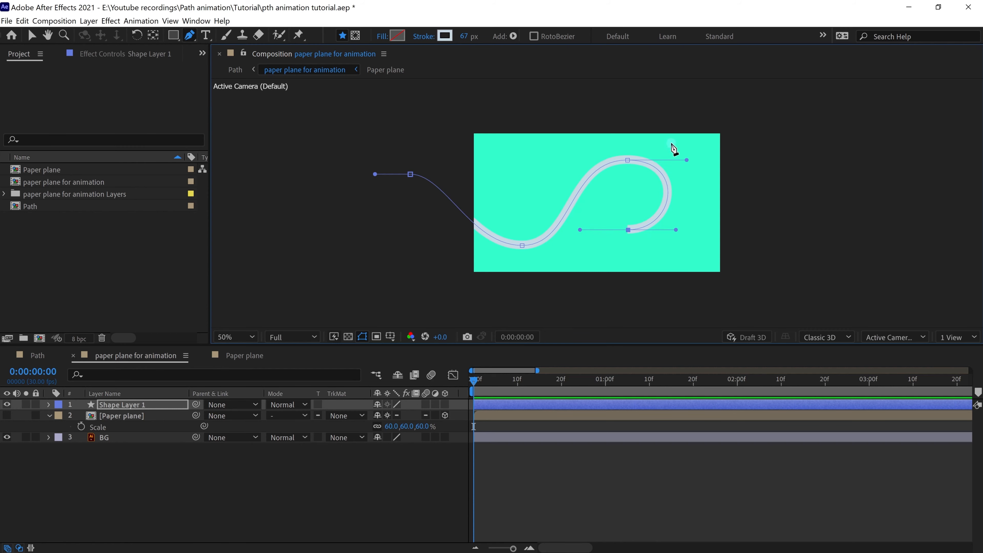
{"action": "left_click_drag", "start_coordinate": [690, 152], "coordinate": [798, 174]}
Step: Reshape the loop's points and handles, extend the path past the right edge, and remove a stray point
{"action": "left_click_drag", "start_coordinate": [691, 152], "coordinate": [664, 152]}
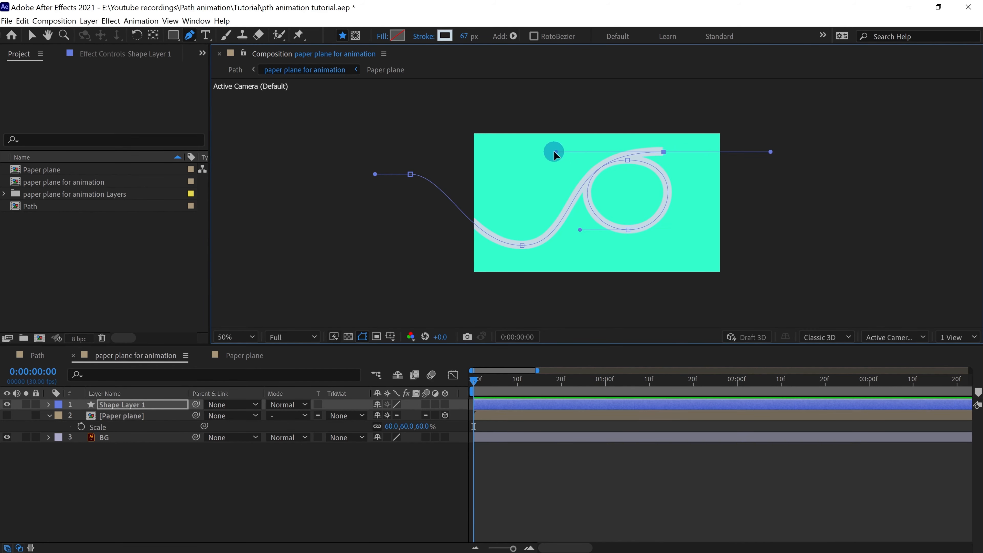
{"action": "left_click_drag", "start_coordinate": [553, 151], "coordinate": [562, 152]}
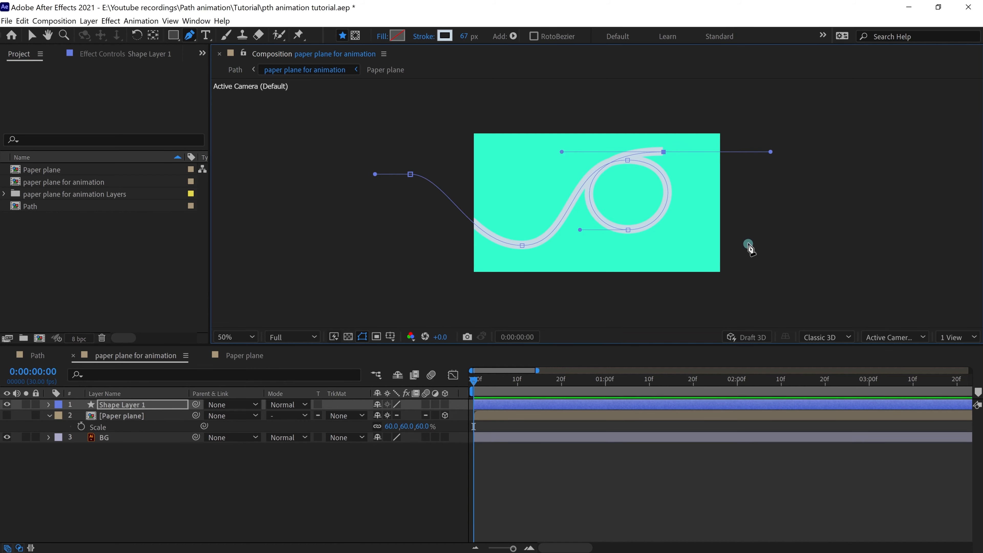
{"action": "left_click_drag", "start_coordinate": [760, 237], "coordinate": [816, 242]}
{"action": "left_click_drag", "start_coordinate": [760, 238], "coordinate": [779, 237]}
{"action": "left_click_drag", "start_coordinate": [664, 152], "coordinate": [613, 149]}
{"action": "left_click_drag", "start_coordinate": [628, 230], "coordinate": [678, 230]}
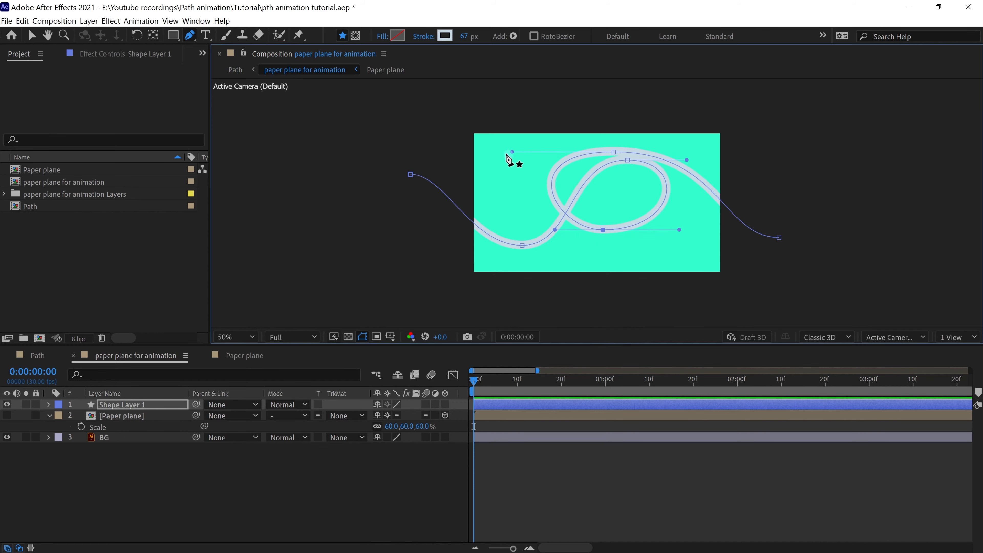
{"action": "left_click_drag", "start_coordinate": [514, 151], "coordinate": [550, 152]}
{"action": "left_click_drag", "start_coordinate": [615, 152], "coordinate": [603, 152]}
{"action": "mouse_move", "coordinate": [726, 237]}
{"action": "left_mouse_down"}
{"action": "mouse_move", "coordinate": [713, 239]}
{"action": "mouse_move", "coordinate": [723, 239]}
{"action": "left_mouse_up"}
{"action": "key", "text": "ctrl+z"}
{"action": "left_click", "coordinate": [779, 238]}
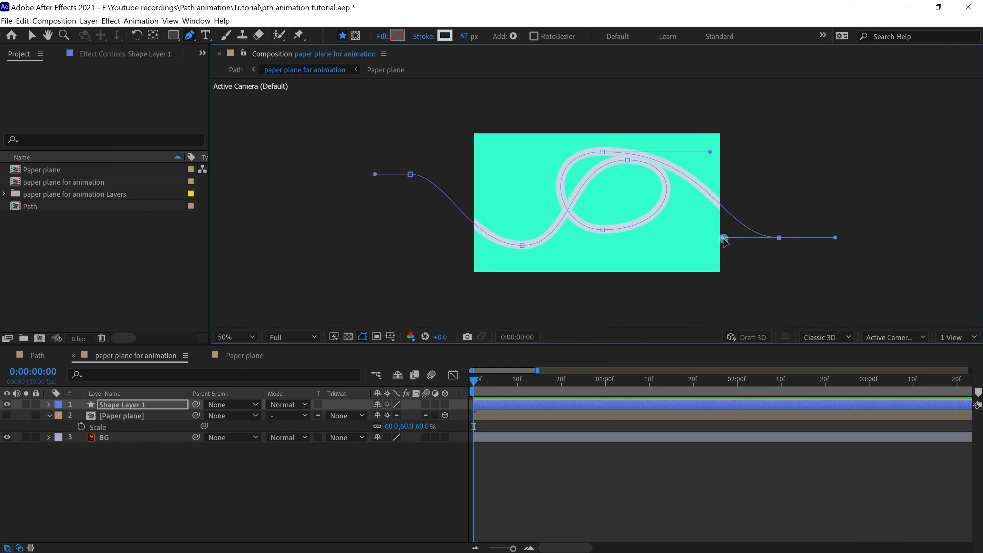
{"action": "left_click", "coordinate": [528, 470]}
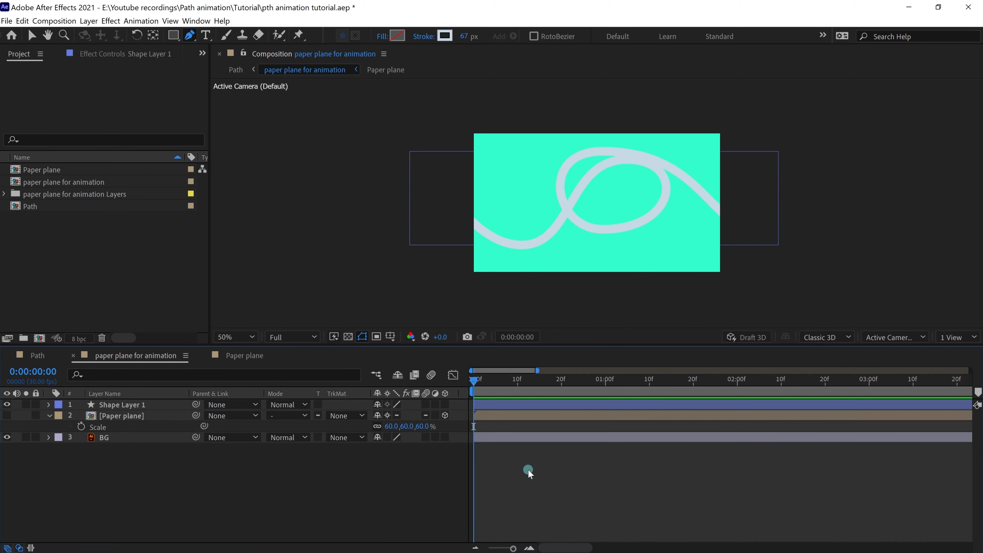
Step: Unhide the Paper plane and select Shape Layer 1's Path property to copy it
{"action": "left_click", "coordinate": [116, 405]}
{"action": "left_click", "coordinate": [6, 415]}
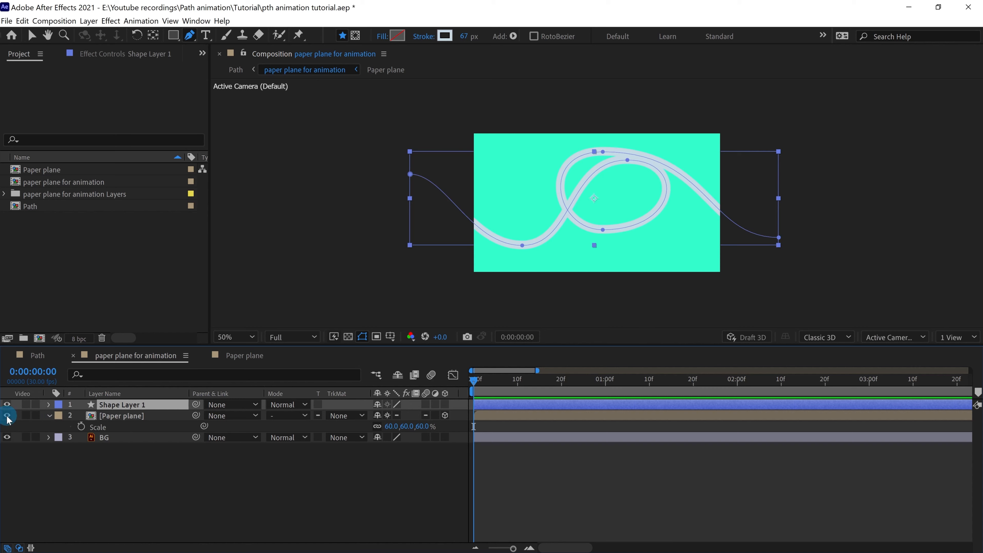
{"action": "left_click", "coordinate": [122, 417]}
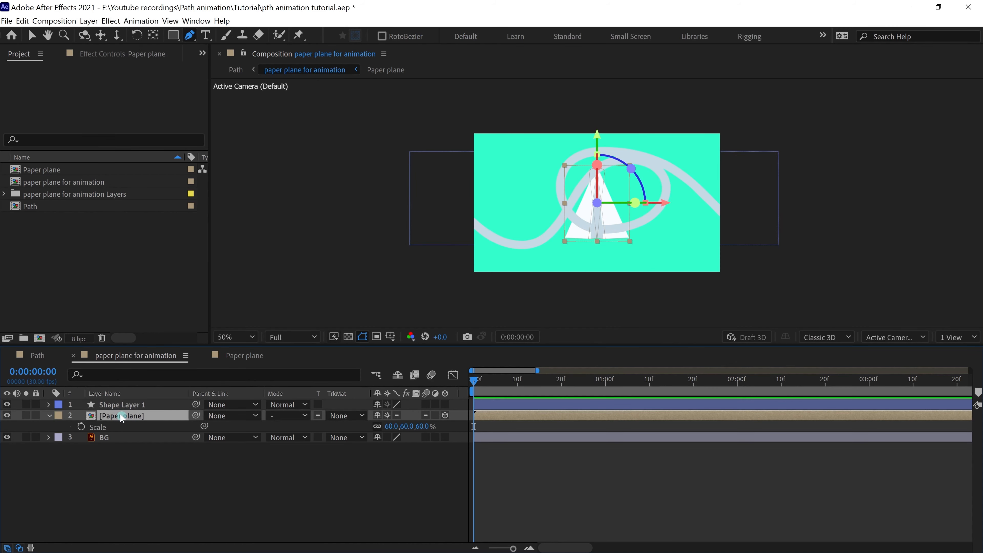
{"action": "left_click", "coordinate": [44, 409]}
{"action": "left_click", "coordinate": [48, 405]}
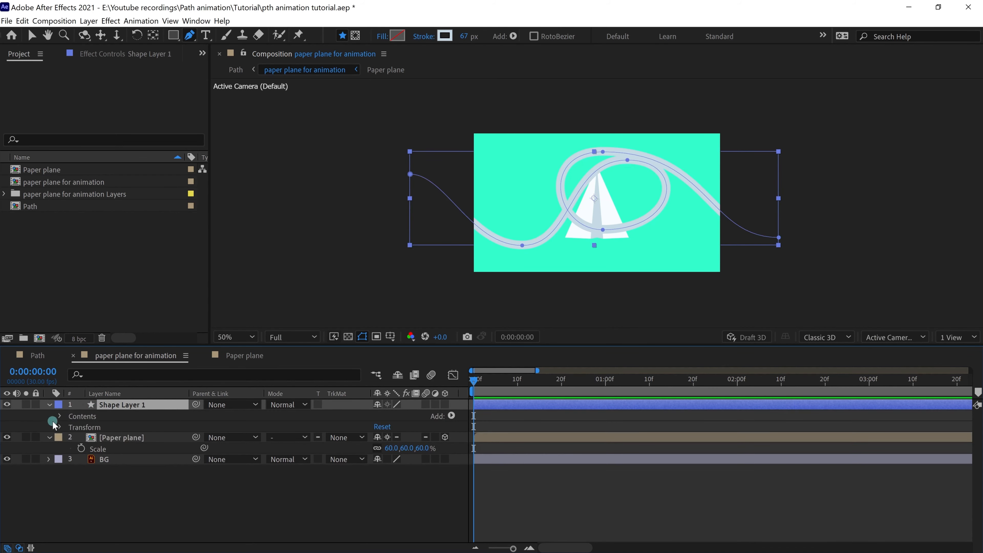
{"action": "left_click", "coordinate": [61, 417]}
{"action": "left_click", "coordinate": [70, 428]}
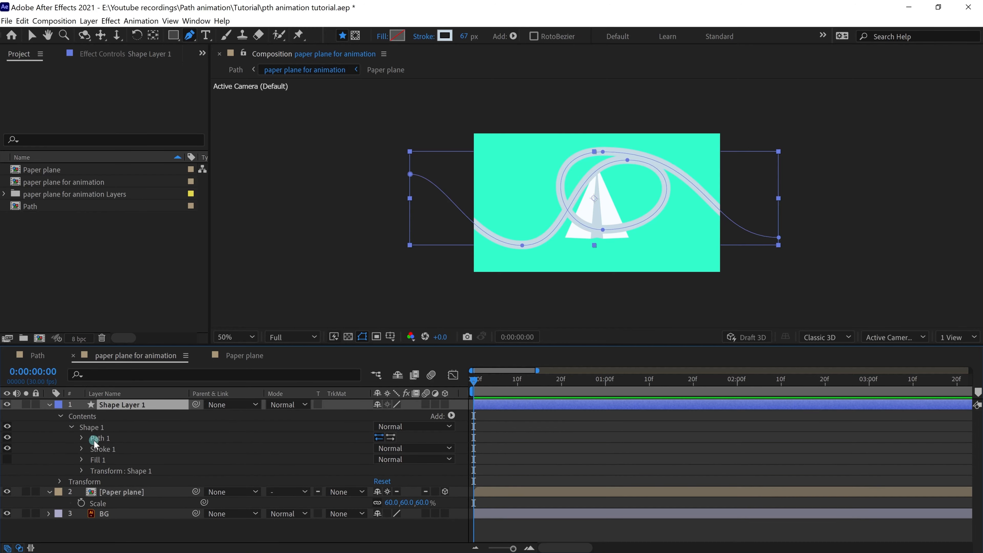
{"action": "left_click", "coordinate": [83, 438]}
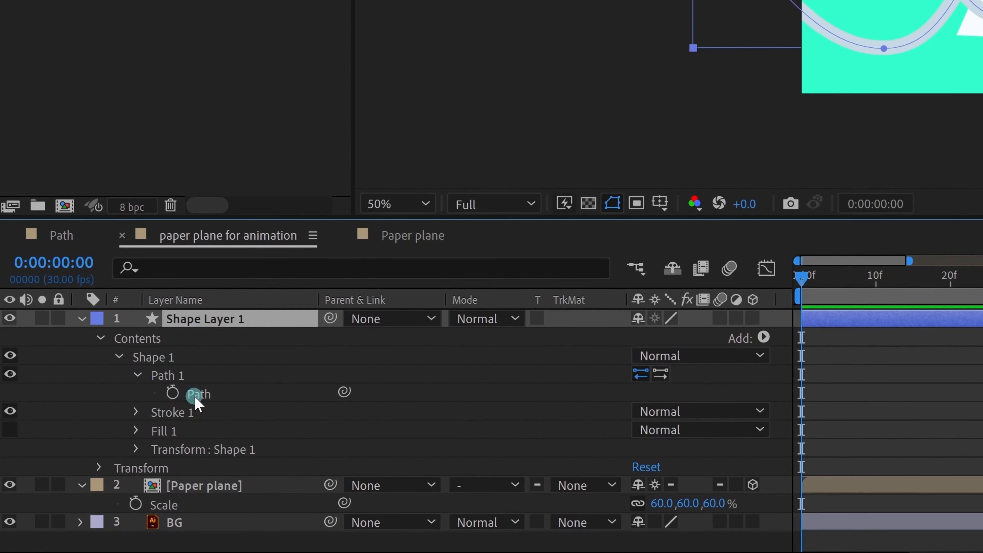
{"action": "left_click", "coordinate": [119, 449]}
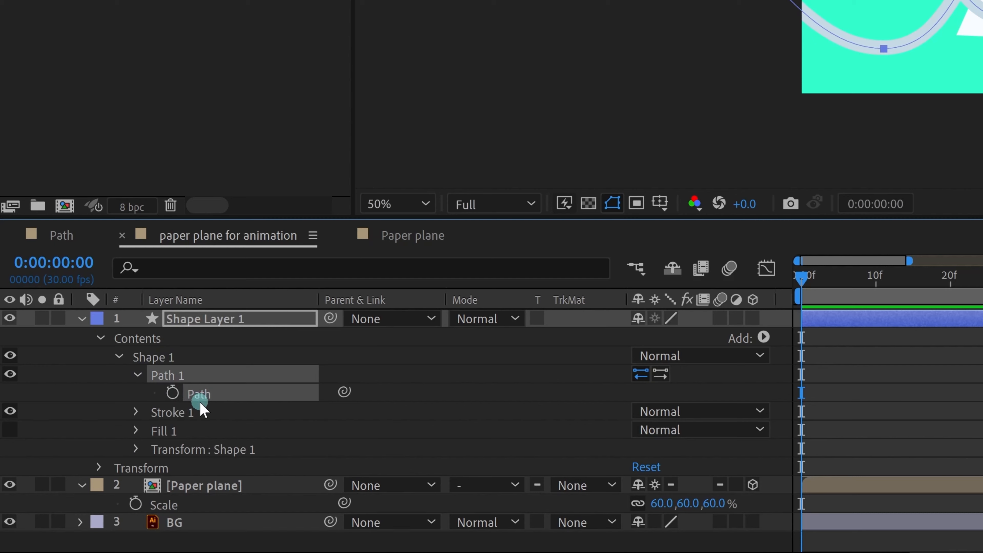
Step: Paste the copied path into the Paper plane's Position as keyframes
{"action": "left_click", "coordinate": [225, 487]}
{"action": "key", "text": "p"}
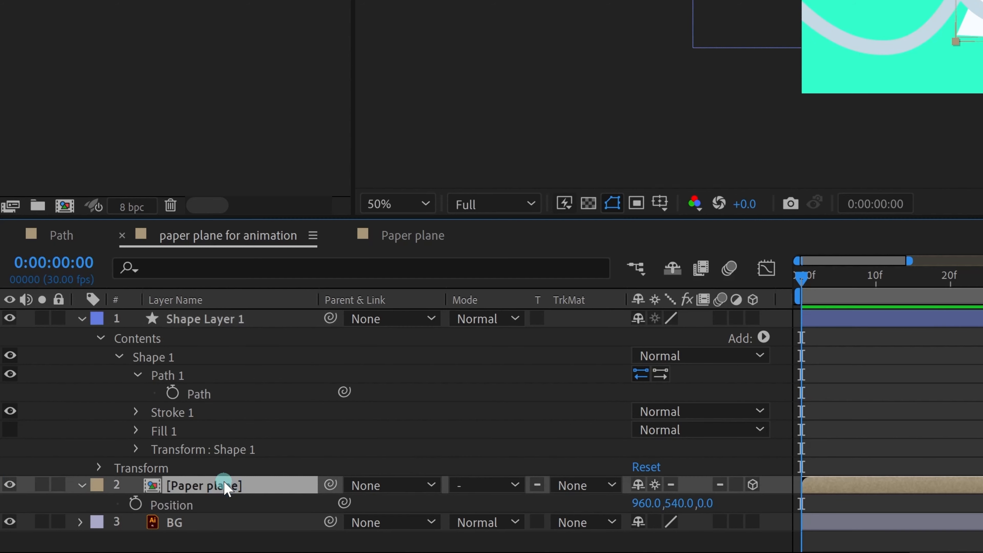
{"action": "left_click", "coordinate": [184, 503]}
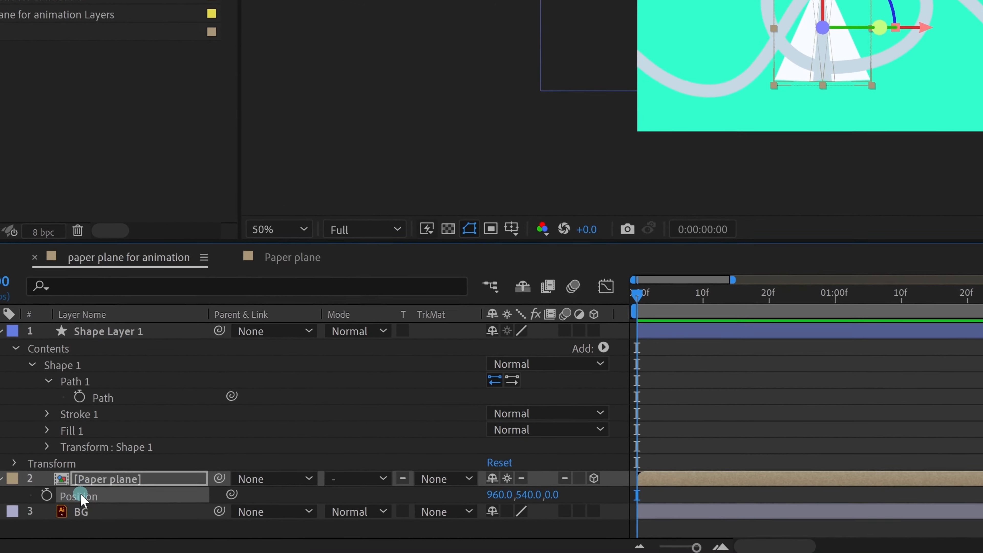
{"action": "key", "text": "ctrl+v"}
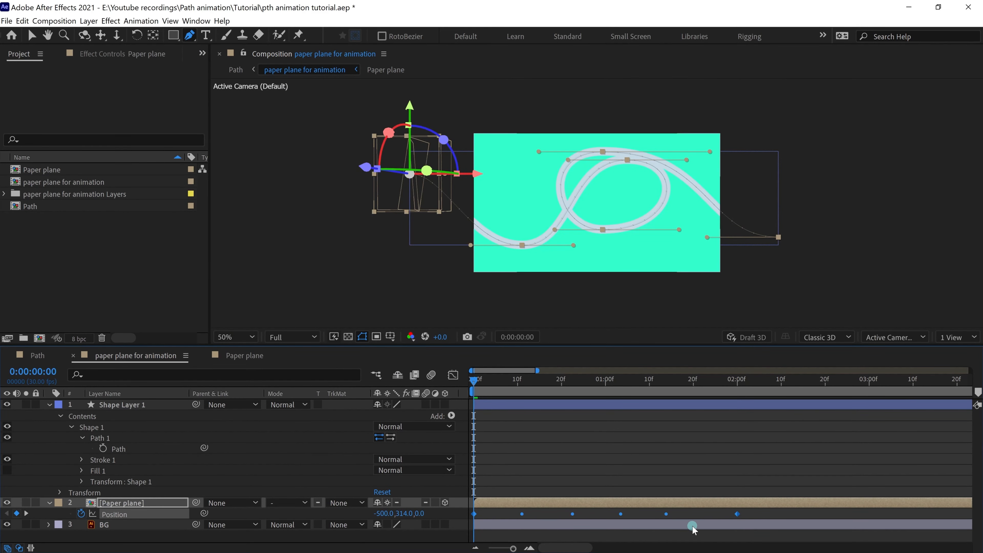
Step: End the work area at 0:00:02:09, preview the flight, and enable motion blur
{"action": "left_click", "coordinate": [777, 380]}
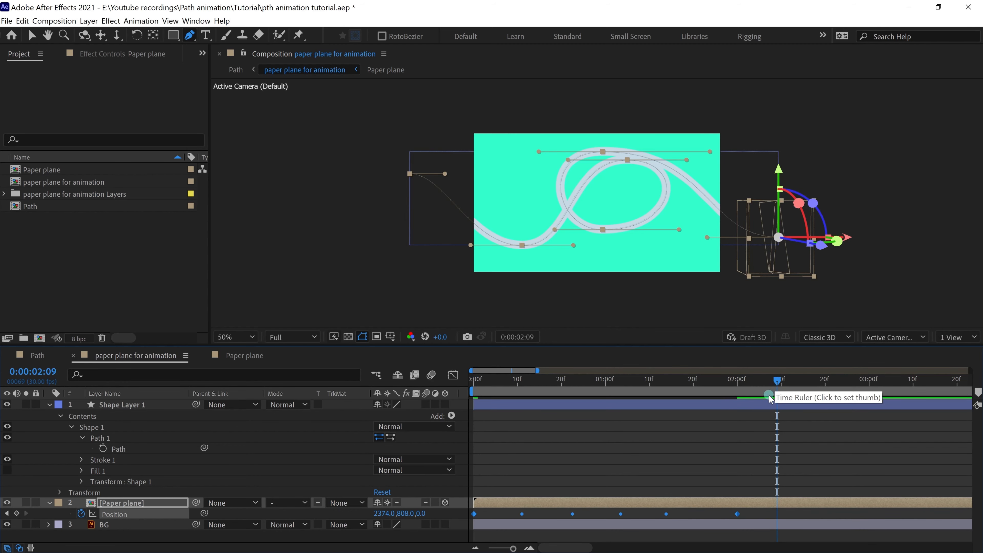
{"action": "key", "text": "n"}
{"action": "left_click_drag", "start_coordinate": [681, 379], "coordinate": [429, 382]}
{"action": "key", "text": "space"}
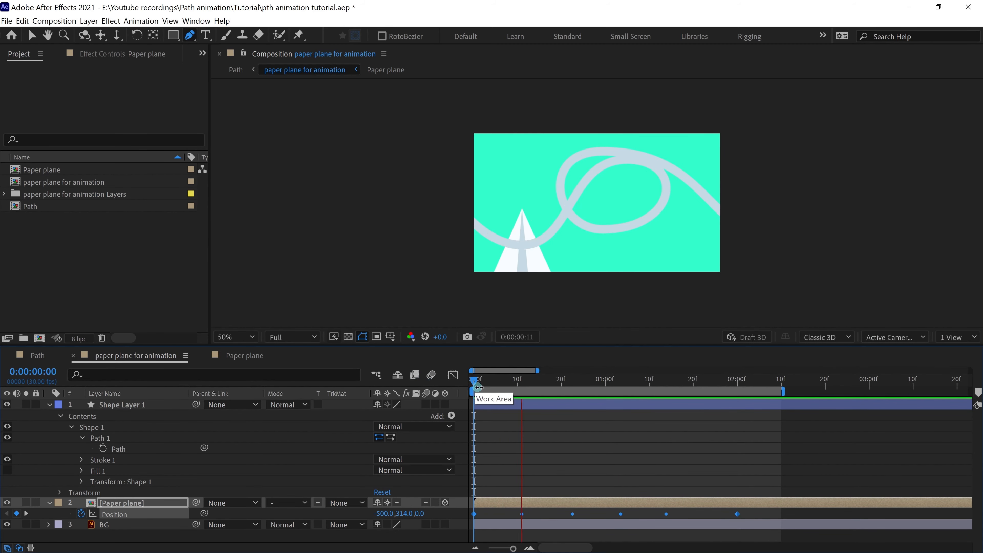
{"action": "left_click", "coordinate": [432, 376]}
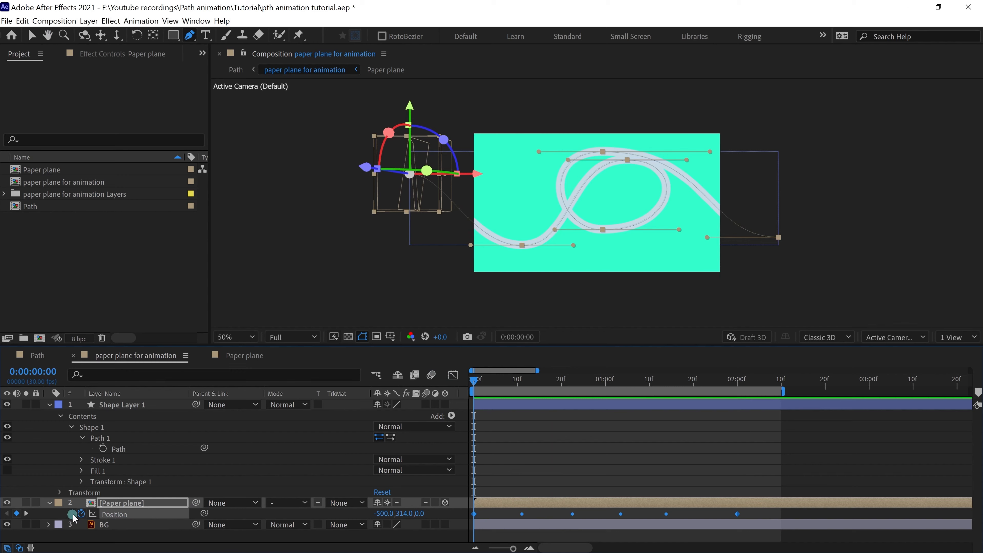
Step: Set the Paper plane layer's Auto-Orientation to Orient Along Path
{"action": "left_click", "coordinate": [81, 513]}
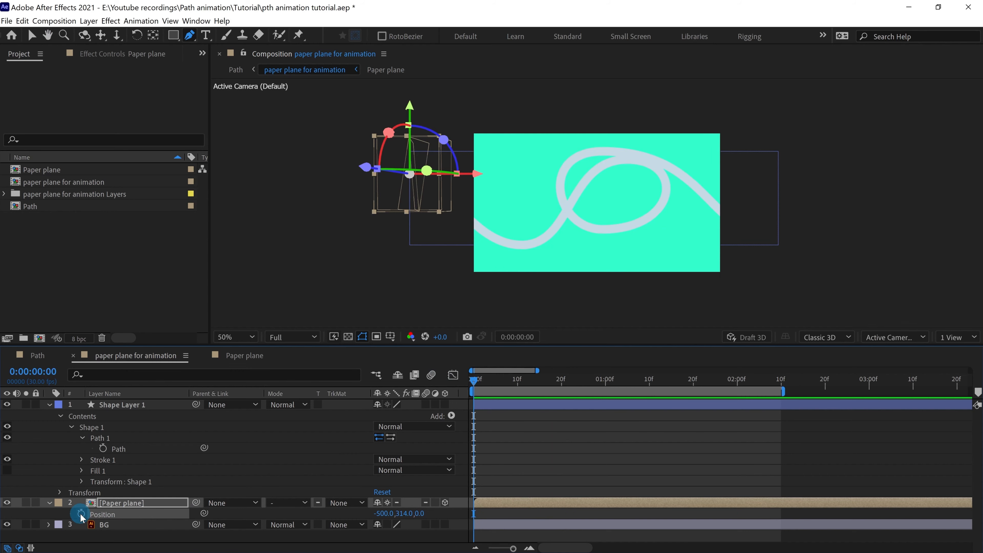
{"action": "left_click", "coordinate": [118, 503]}
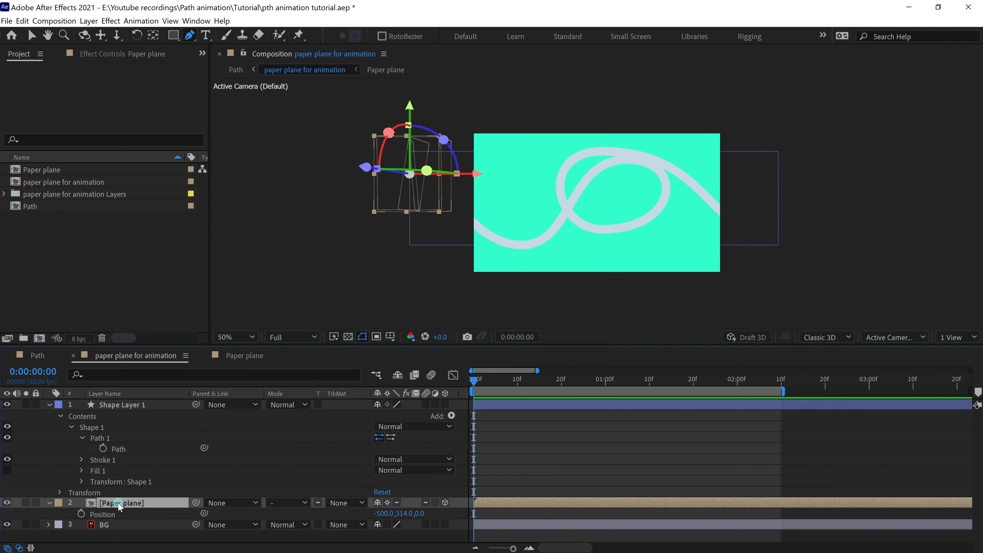
{"action": "right_click", "coordinate": [118, 503]}
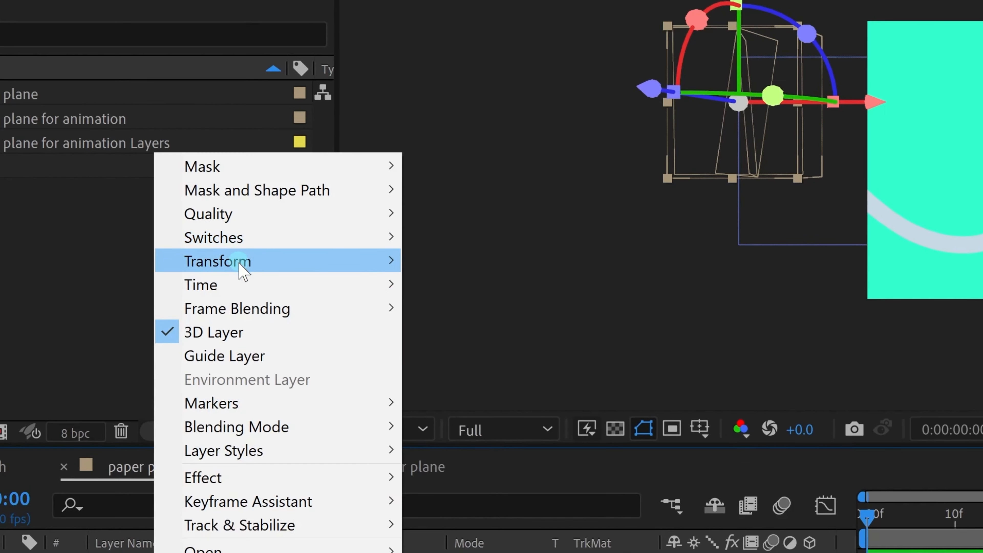
{"action": "mouse_move", "coordinate": [194, 169]}
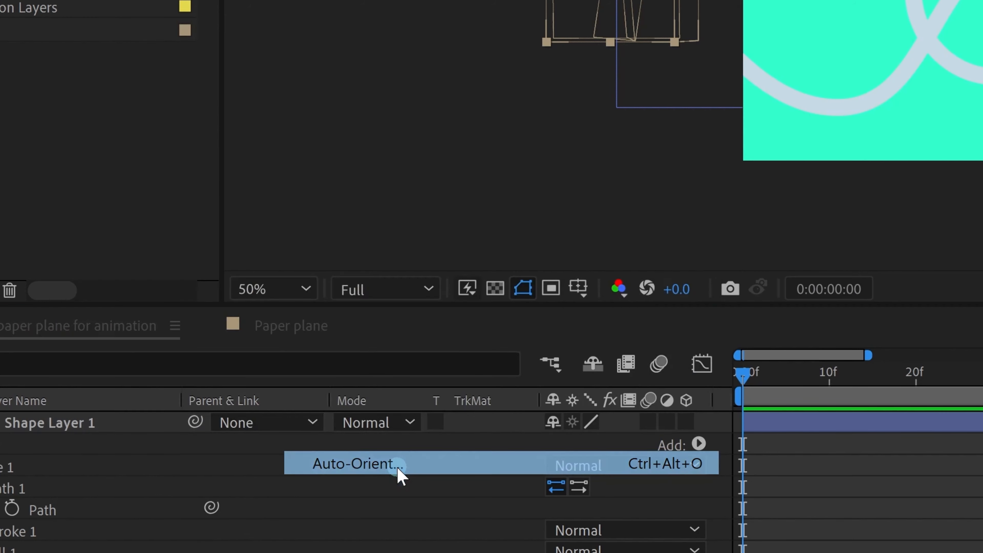
{"action": "left_click", "coordinate": [398, 465]}
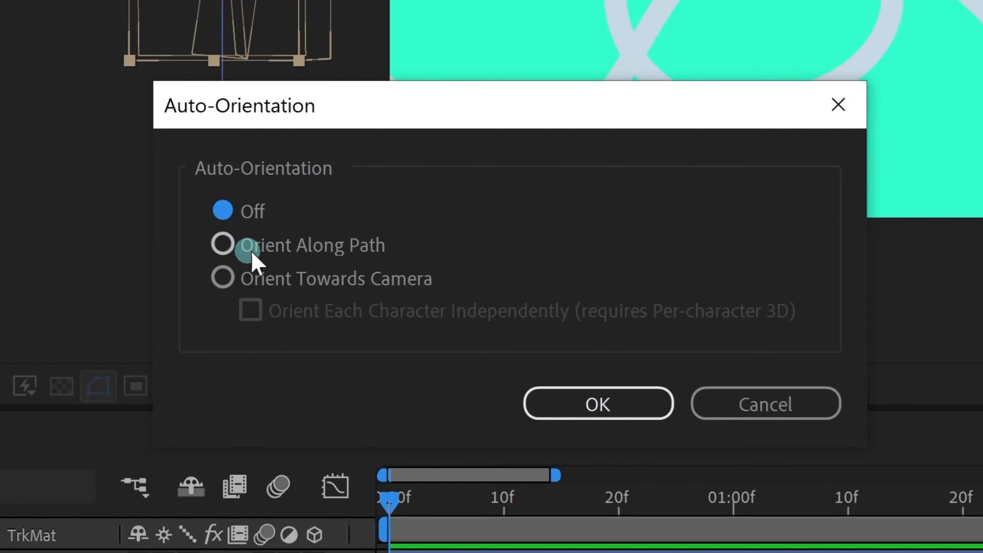
{"action": "left_click", "coordinate": [227, 248]}
{"action": "left_click", "coordinate": [597, 423]}
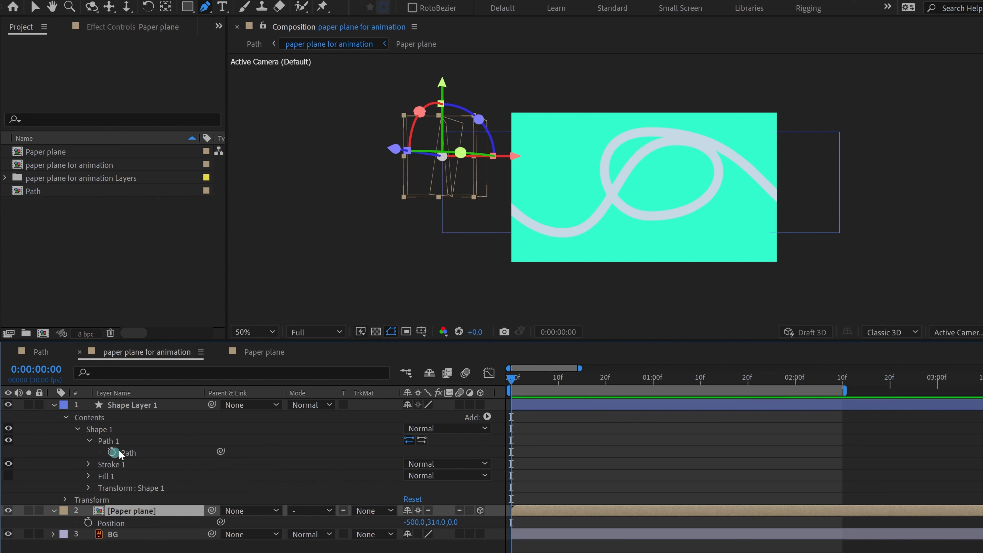
Step: Paste the looping path into the Paper plane's Position again and preview the flight
{"action": "left_click", "coordinate": [128, 453]}
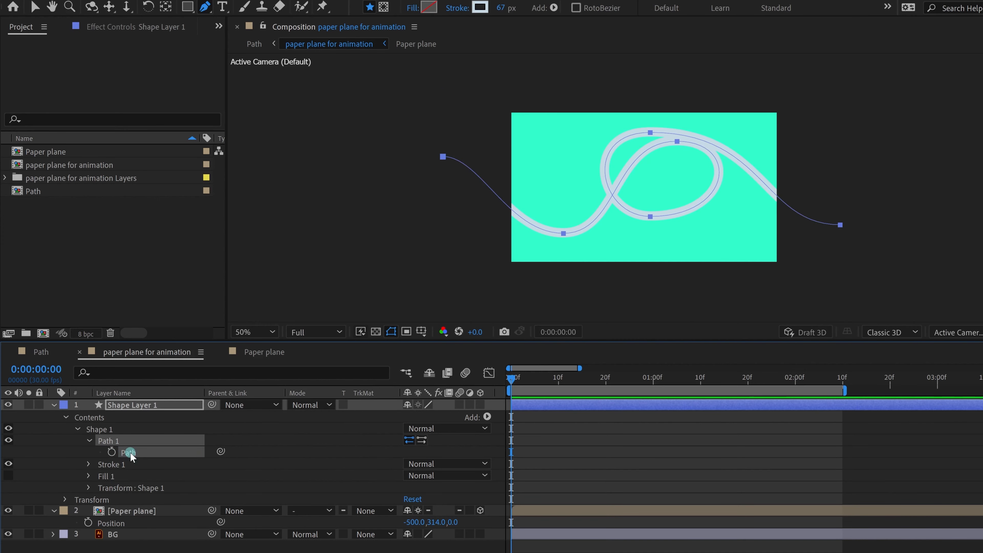
{"action": "left_click", "coordinate": [114, 522]}
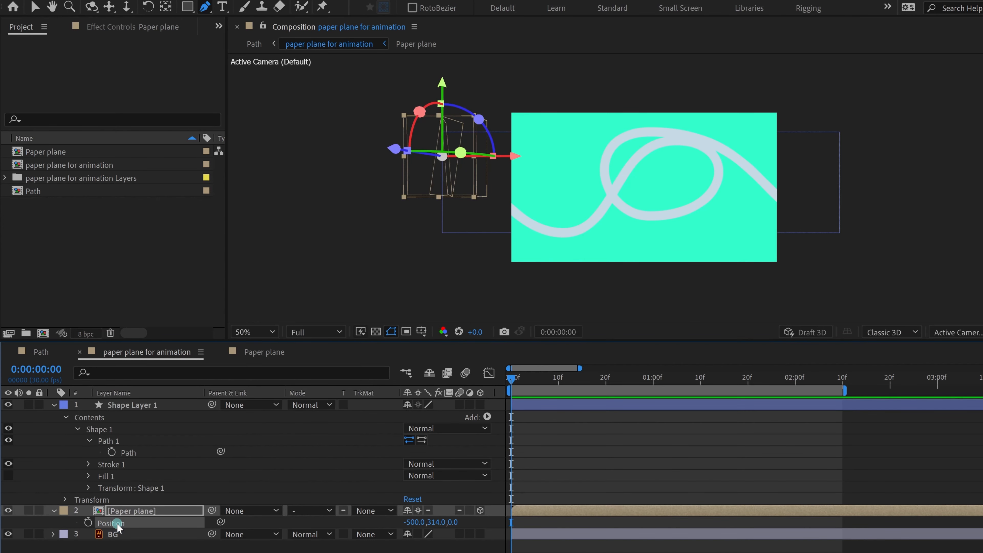
{"action": "key", "text": "ctrl+v"}
{"action": "key", "text": "space"}
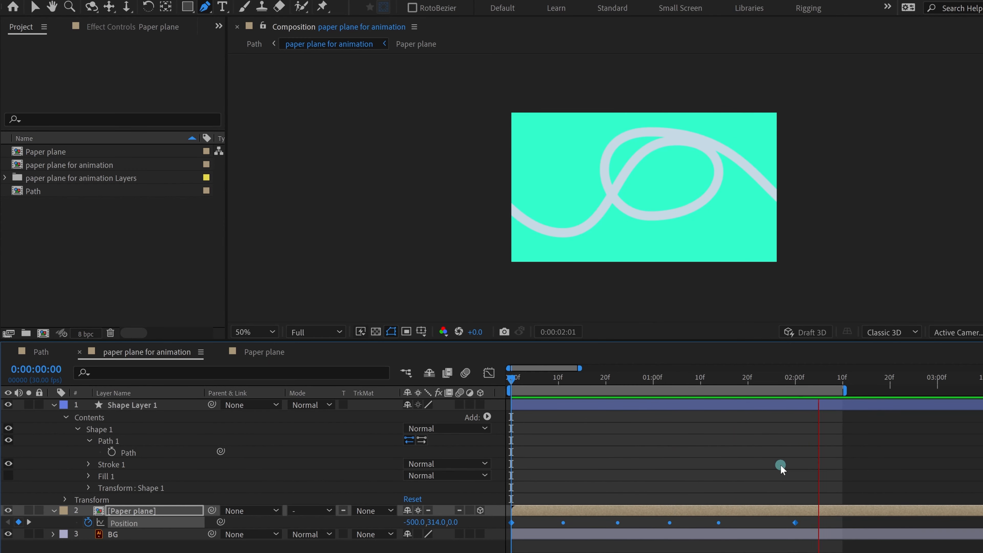
{"action": "key", "text": "space"}
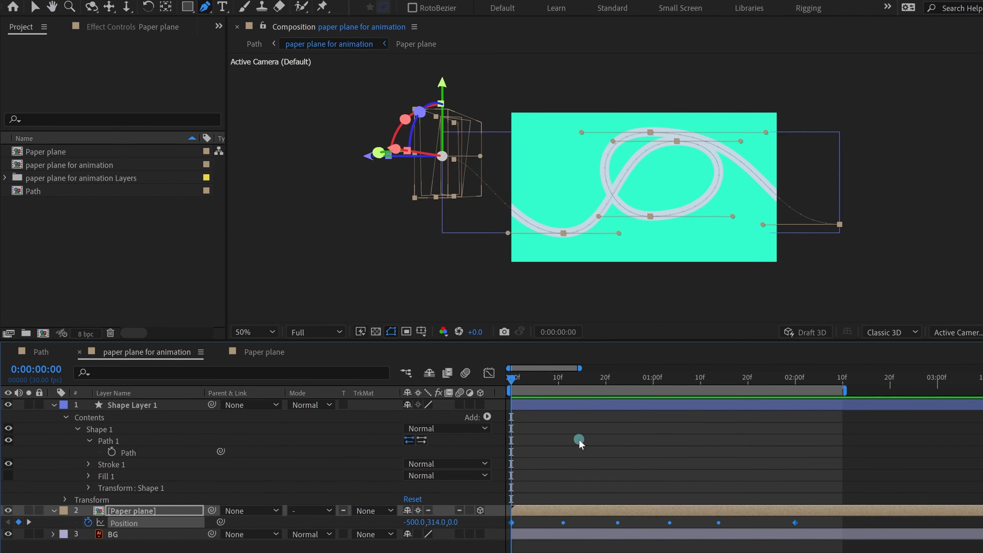
Step: Reveal the rotation properties and test a Y rotation on the plane, then undo it
{"action": "left_click", "coordinate": [324, 502]}
{"action": "key", "text": "r"}
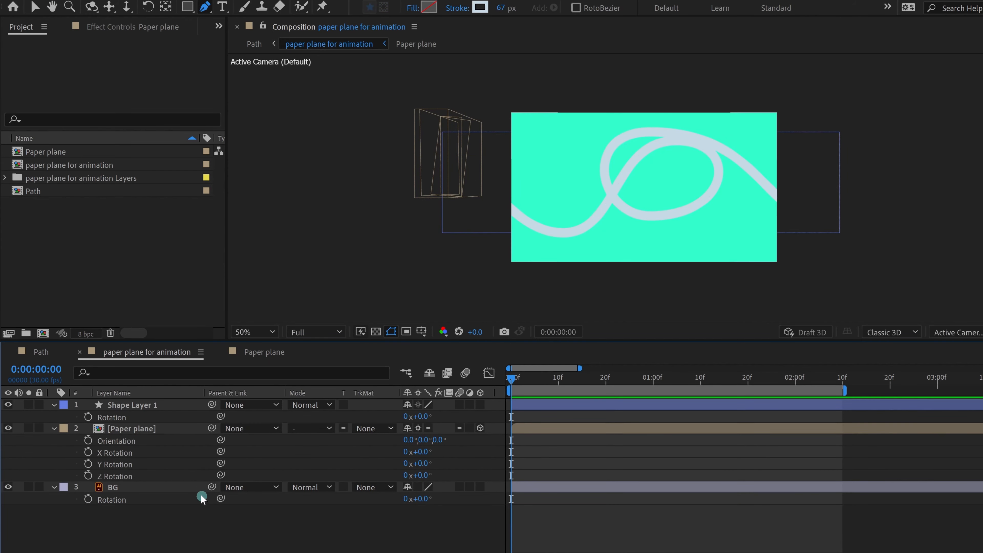
{"action": "left_click_drag", "start_coordinate": [421, 464], "coordinate": [324, 418]}
{"action": "key", "text": "ctrl+z"}
{"action": "key", "text": "ctrl+z"}
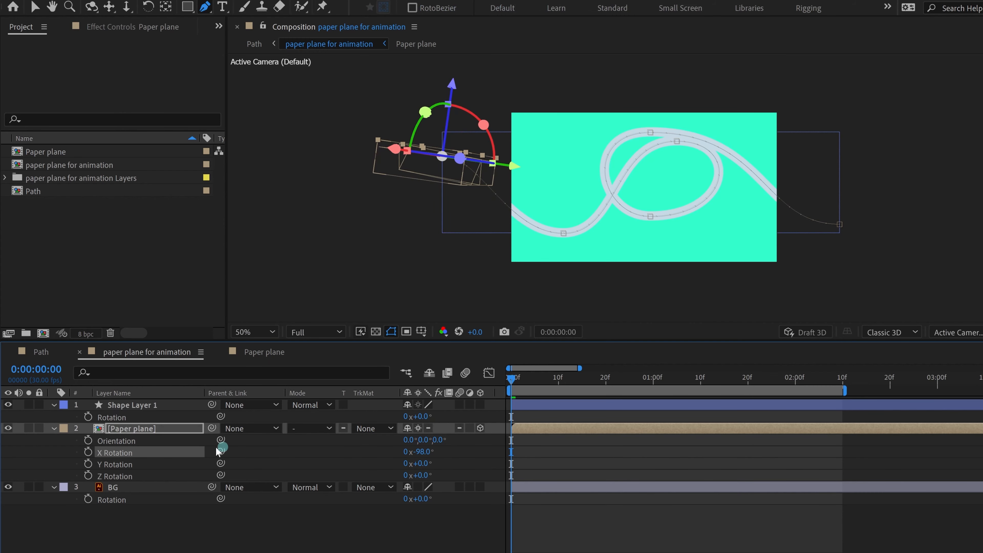
Step: Hide Shape Layer 1 and preview the animation
{"action": "left_click", "coordinate": [7, 404]}
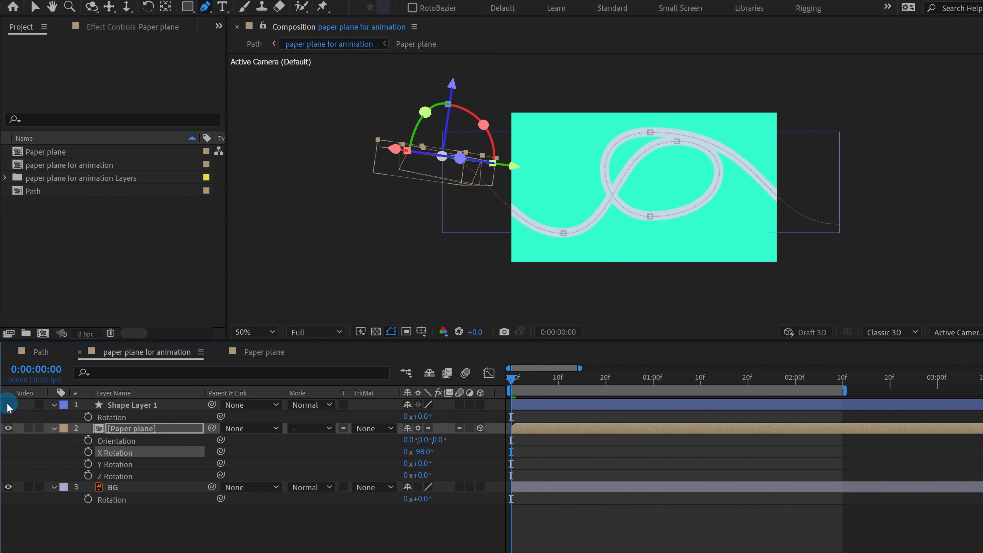
{"action": "left_click", "coordinate": [614, 463]}
{"action": "key", "text": "space"}
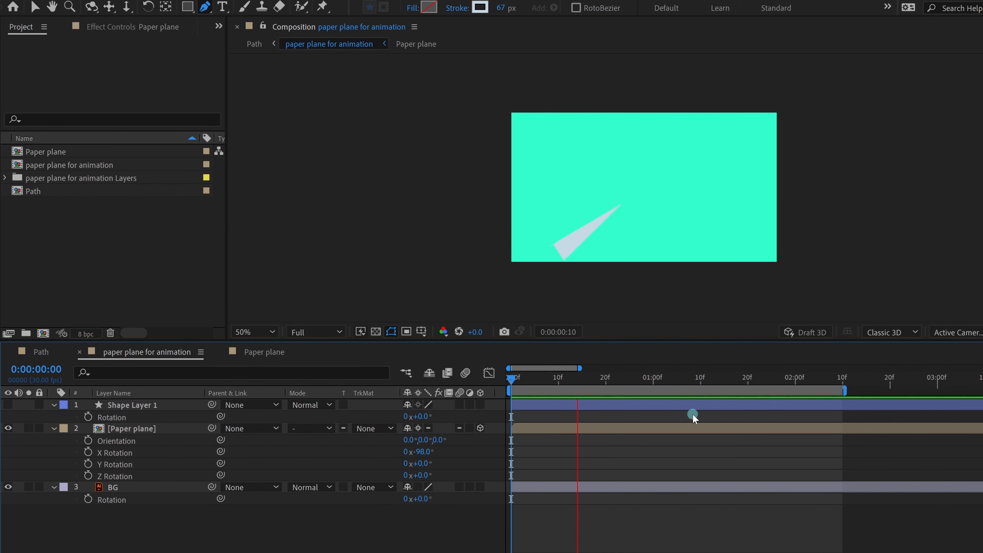
{"action": "key", "text": "space"}
Step: Replay the flight from the start and select the plane's Position keyframes
{"action": "key", "text": "p"}
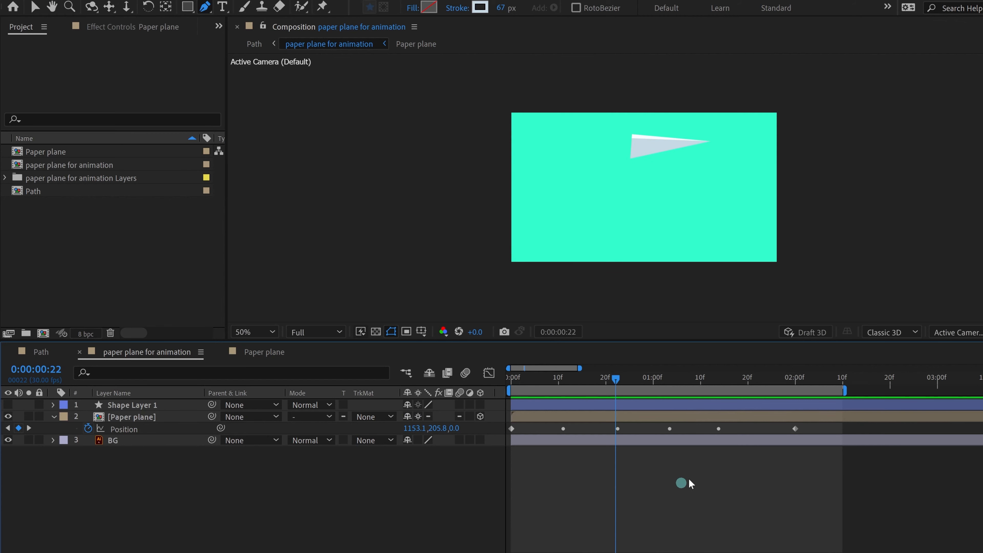
{"action": "left_click_drag", "start_coordinate": [522, 388], "coordinate": [496, 378]}
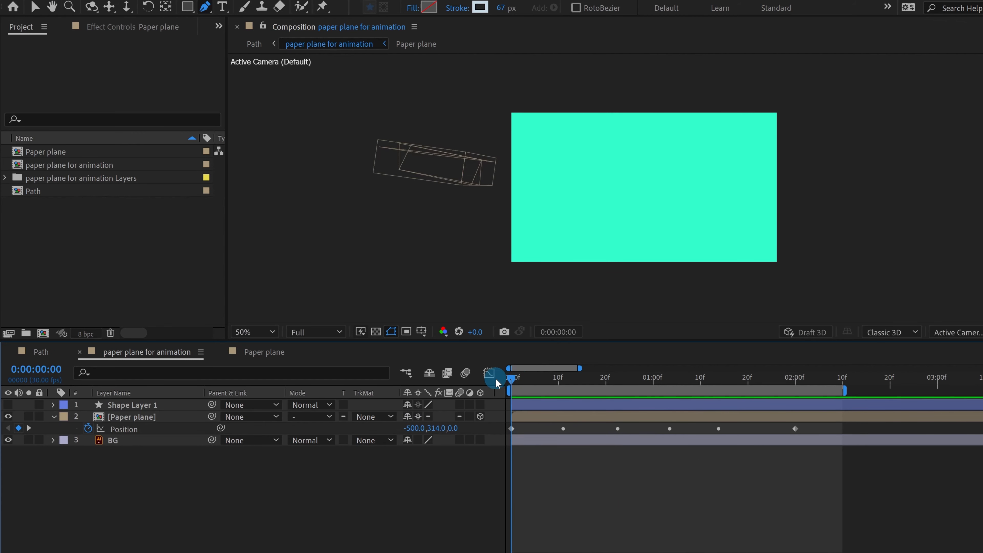
{"action": "key", "text": "space"}
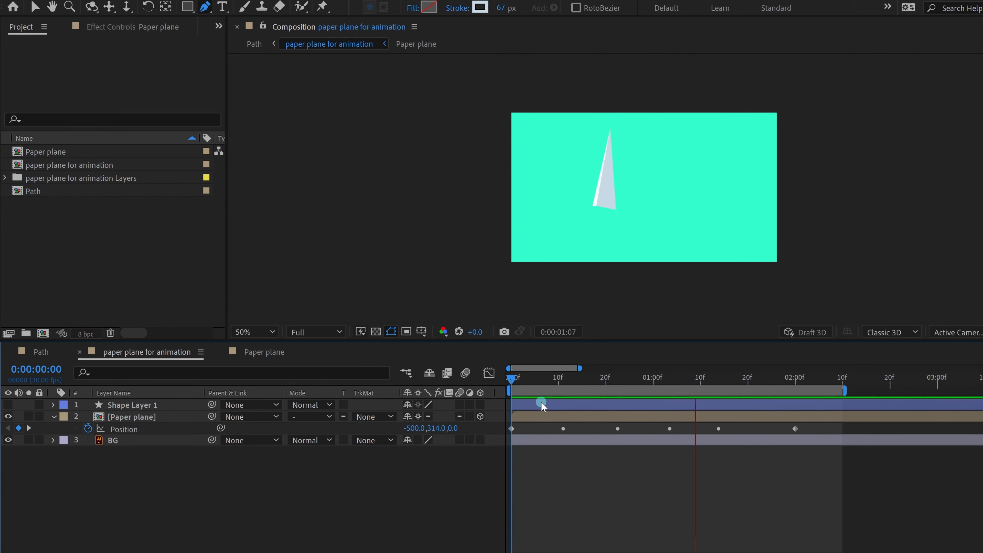
{"action": "key", "text": "space"}
{"action": "scroll", "coordinate": [592, 489], "scroll_direction": "down", "scroll_amount": 2}
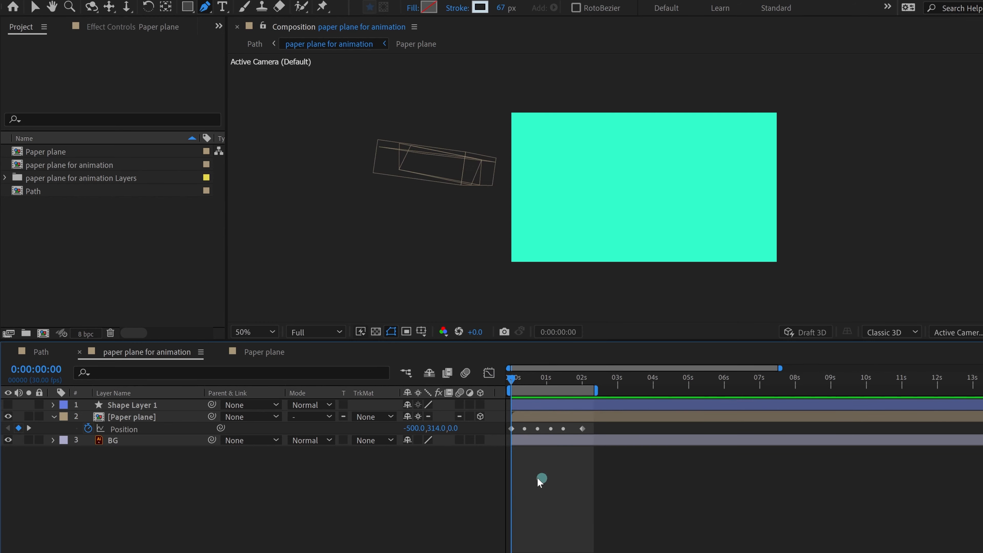
{"action": "left_click", "coordinate": [137, 430]}
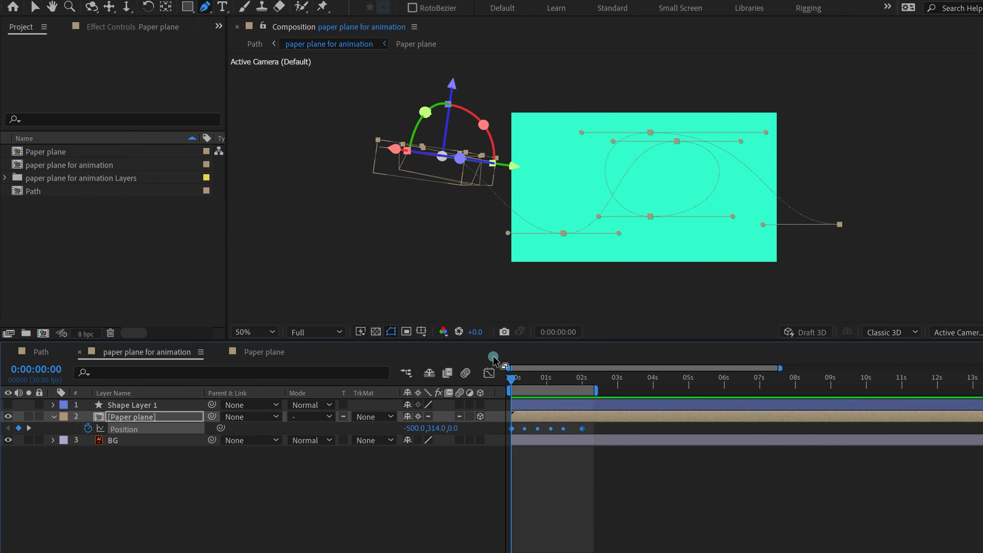
{"action": "left_click", "coordinate": [489, 373]}
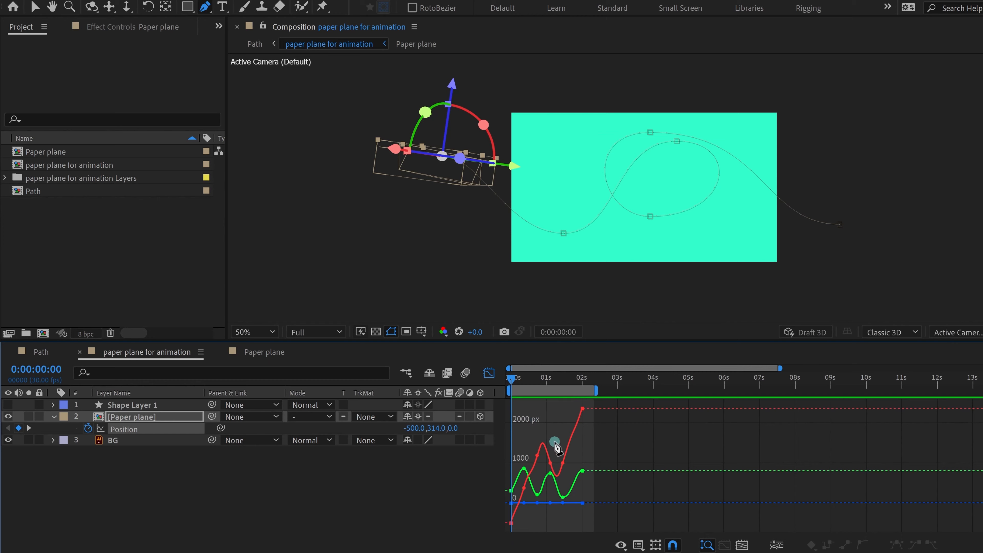
{"action": "left_click", "coordinate": [639, 545]}
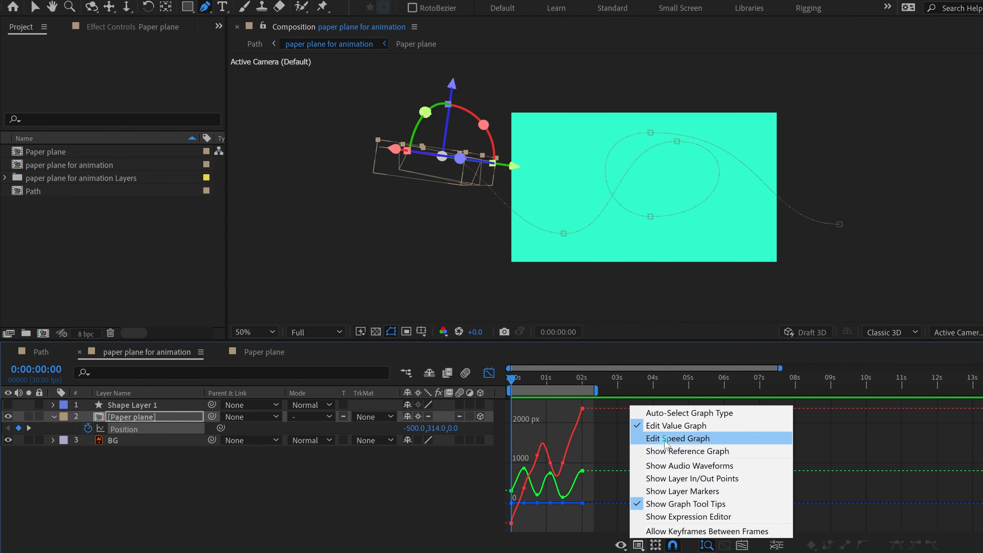
{"action": "left_click", "coordinate": [666, 440]}
{"action": "key", "text": "equal"}
{"action": "key", "text": "equal"}
{"action": "key", "text": "equal"}
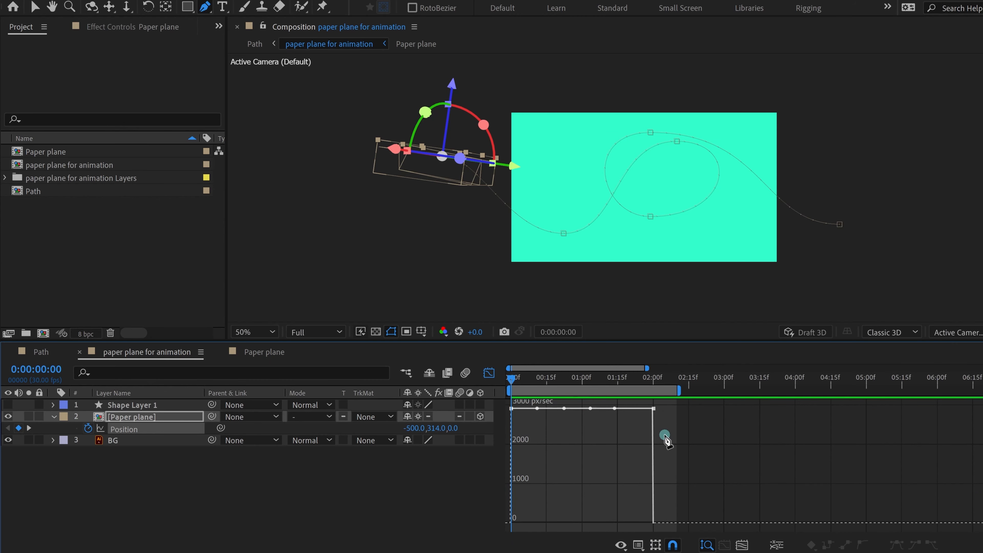
{"action": "key", "text": "minus"}
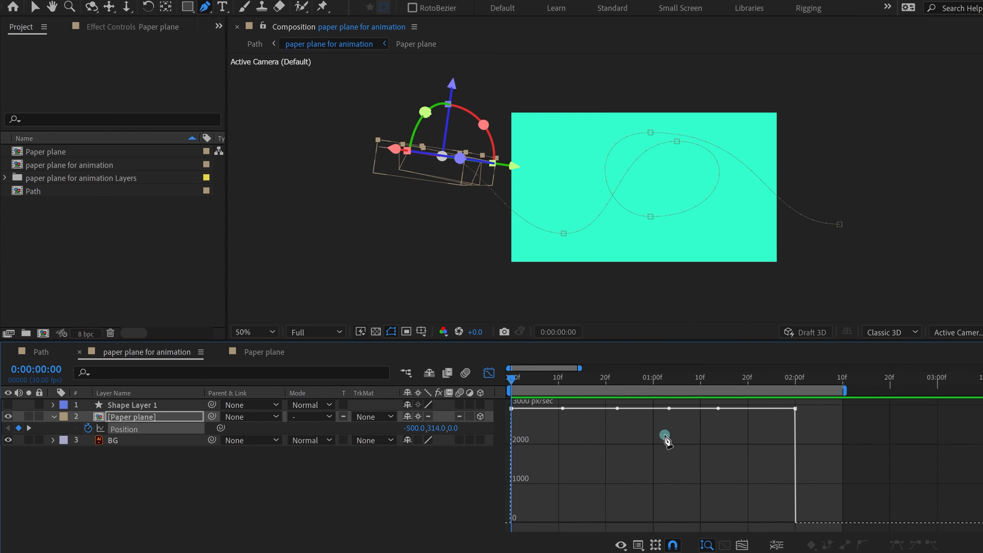
{"action": "left_click", "coordinate": [489, 372]}
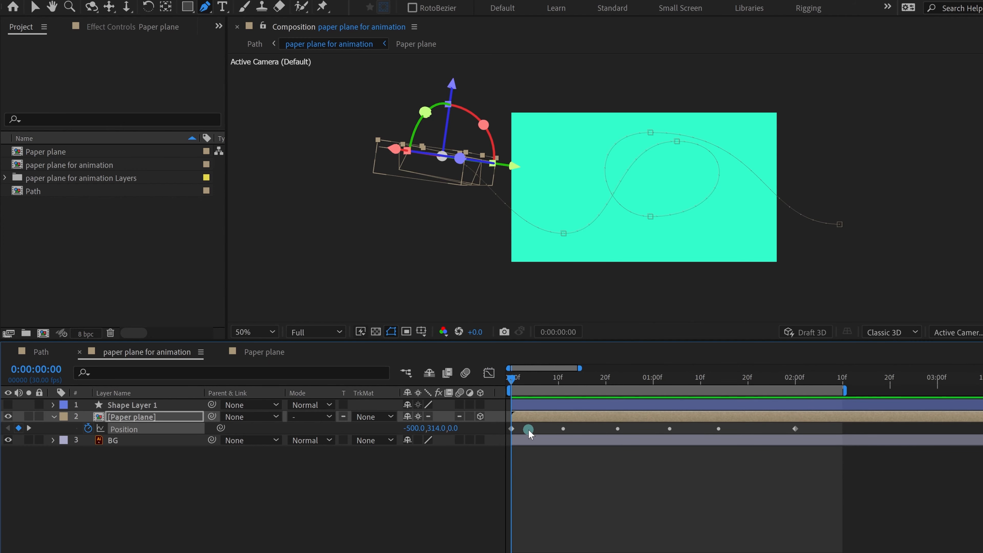
Step: Ease the first and last Position keyframes and select the four middle keyframes to rove
{"action": "left_click", "coordinate": [512, 429]}
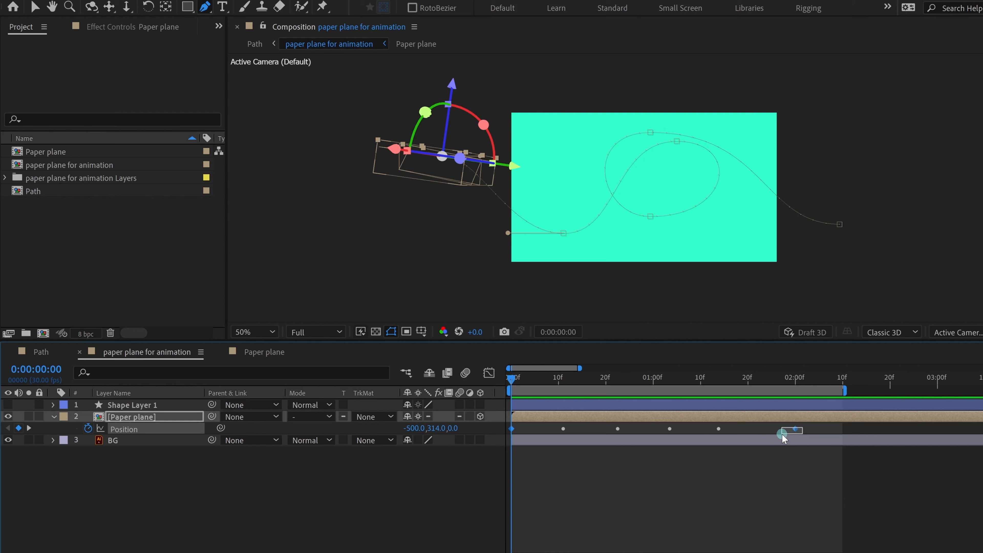
{"action": "left_click", "coordinate": [795, 428], "text": "shift"}
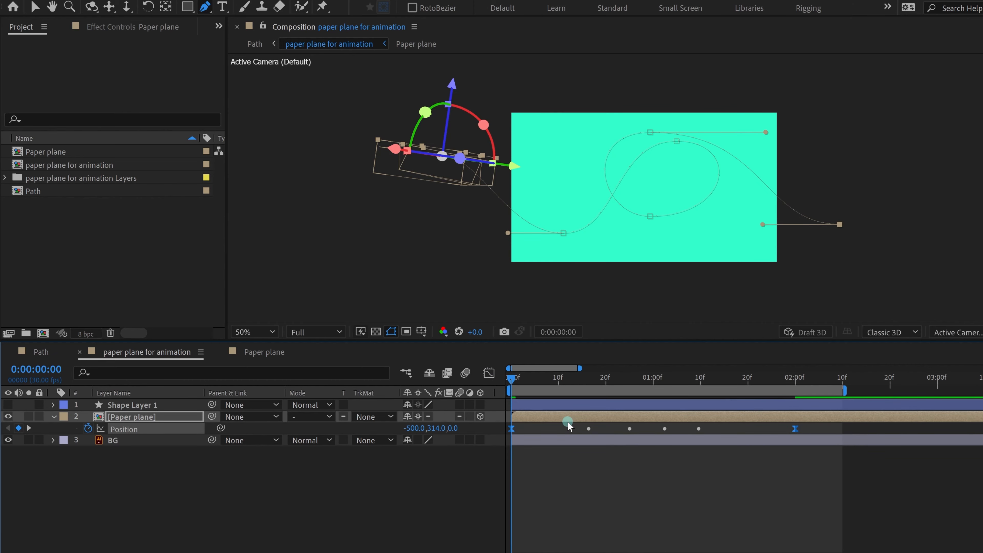
{"action": "left_click", "coordinate": [489, 373]}
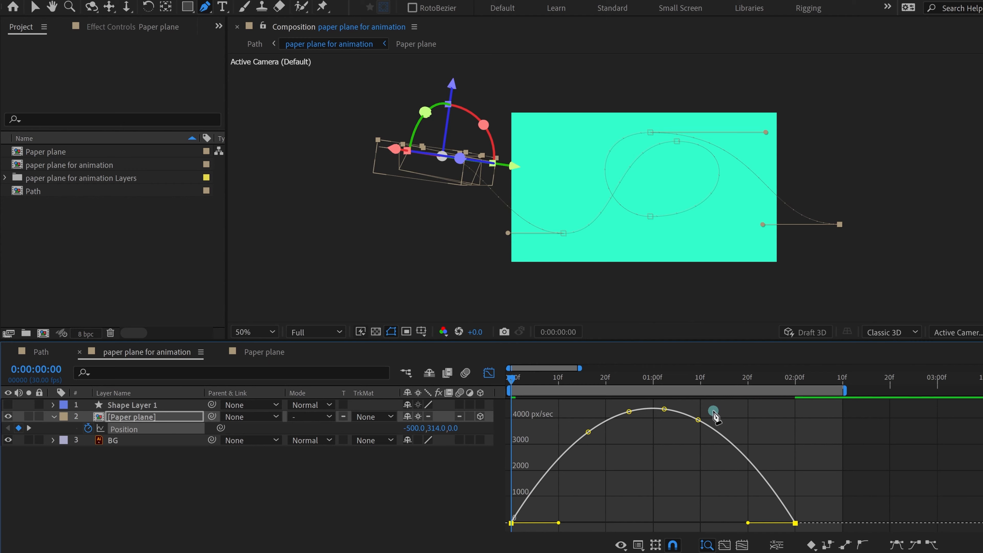
{"action": "key", "text": "v"}
{"action": "left_click_drag", "start_coordinate": [710, 410], "coordinate": [546, 463]}
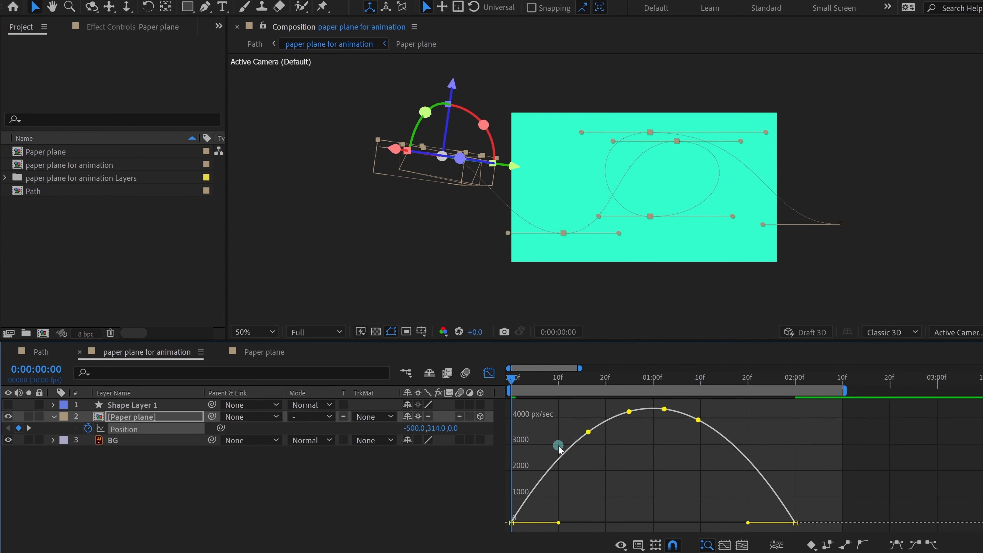
{"action": "left_click", "coordinate": [494, 375]}
Step: Slide the last Position keyframe, return it to 2:00, and view the speed graph
{"action": "left_click", "coordinate": [679, 463]}
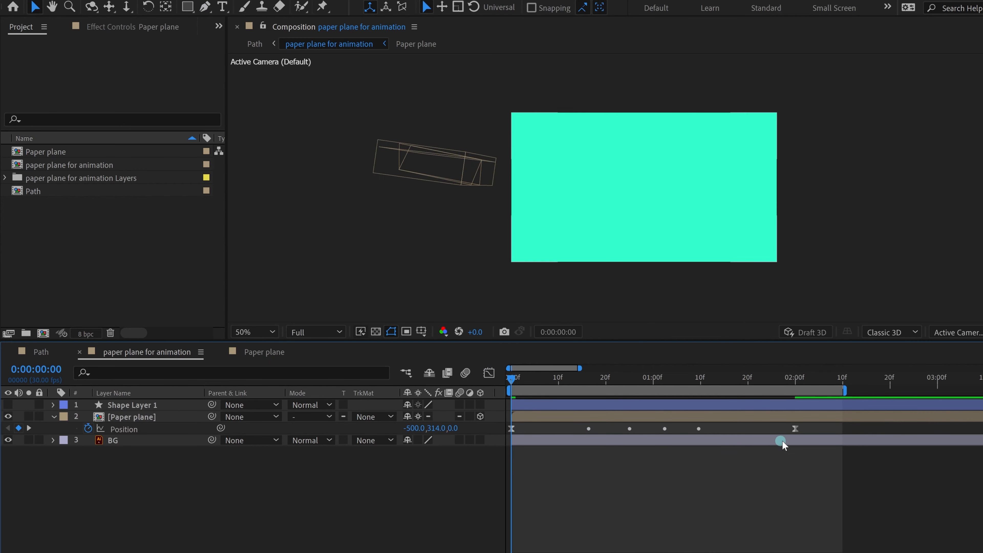
{"action": "left_click_drag", "start_coordinate": [794, 428], "coordinate": [768, 437]}
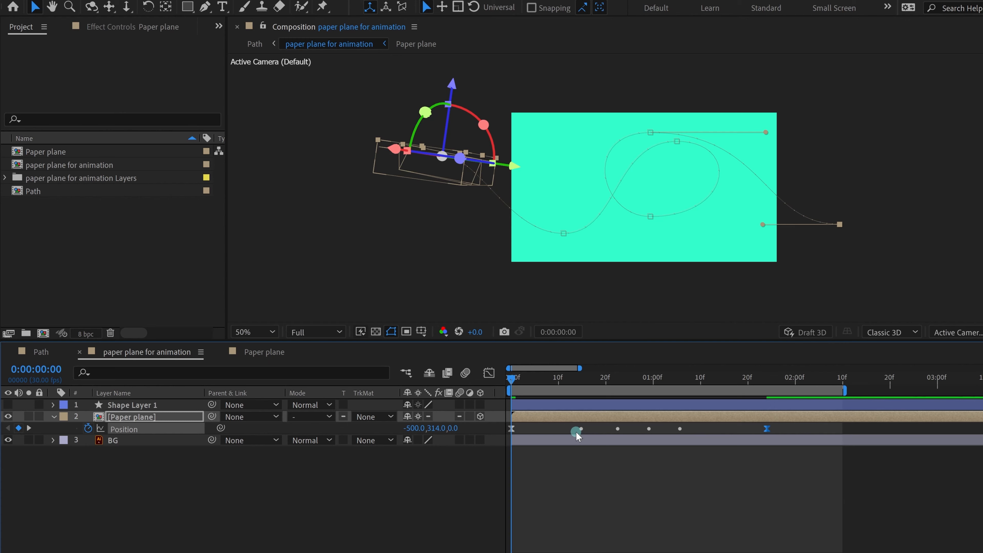
{"action": "key", "text": "alt+Right"}
{"action": "key", "text": "alt+Right"}
{"action": "key", "text": "alt+Right"}
{"action": "key", "text": "alt+Right"}
{"action": "key", "text": "alt+Right"}
{"action": "key", "text": "alt+Right"}
{"action": "left_click", "coordinate": [489, 375]}
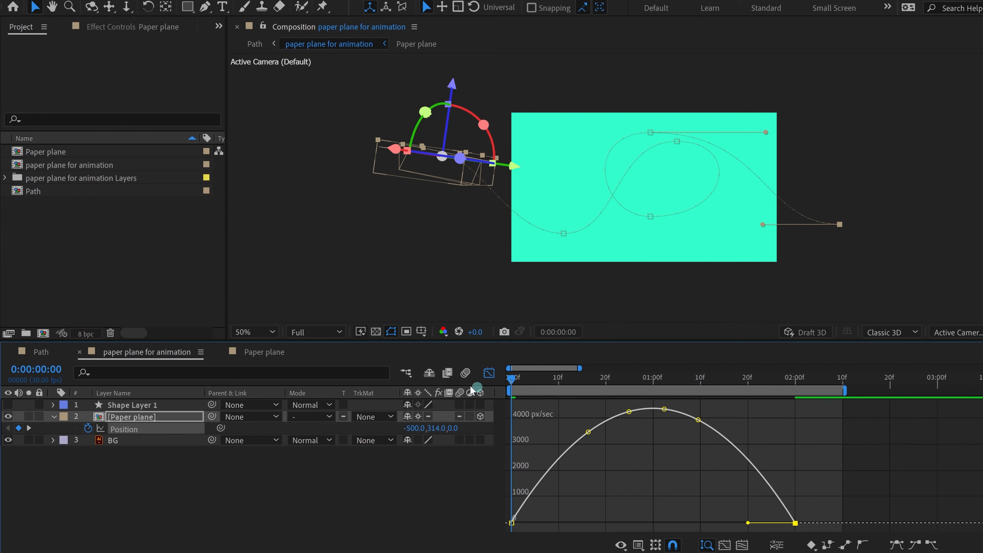
Step: Lower the speed at the second and third keyframes and apply Auto Bezier to them
{"action": "left_click_drag", "start_coordinate": [568, 403], "coordinate": [750, 474]}
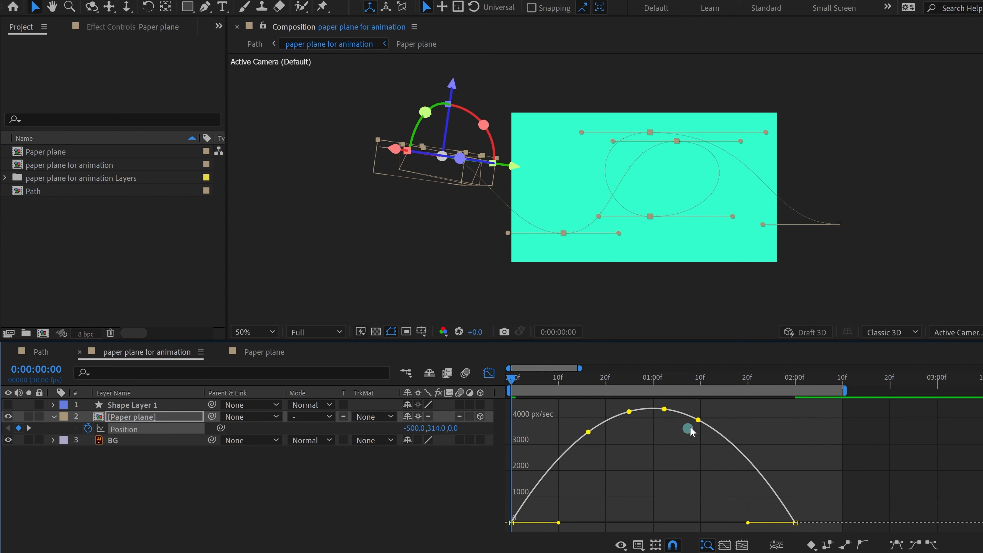
{"action": "left_click_drag", "start_coordinate": [589, 433], "coordinate": [595, 448]}
{"action": "left_click", "coordinate": [864, 546]}
{"action": "left_click", "coordinate": [626, 409]}
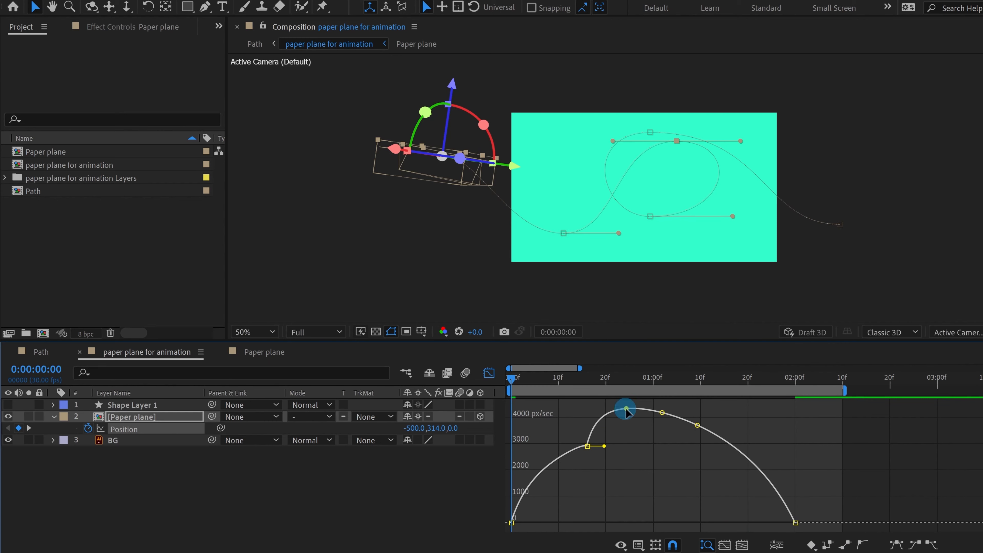
{"action": "left_click_drag", "start_coordinate": [625, 409], "coordinate": [627, 410]}
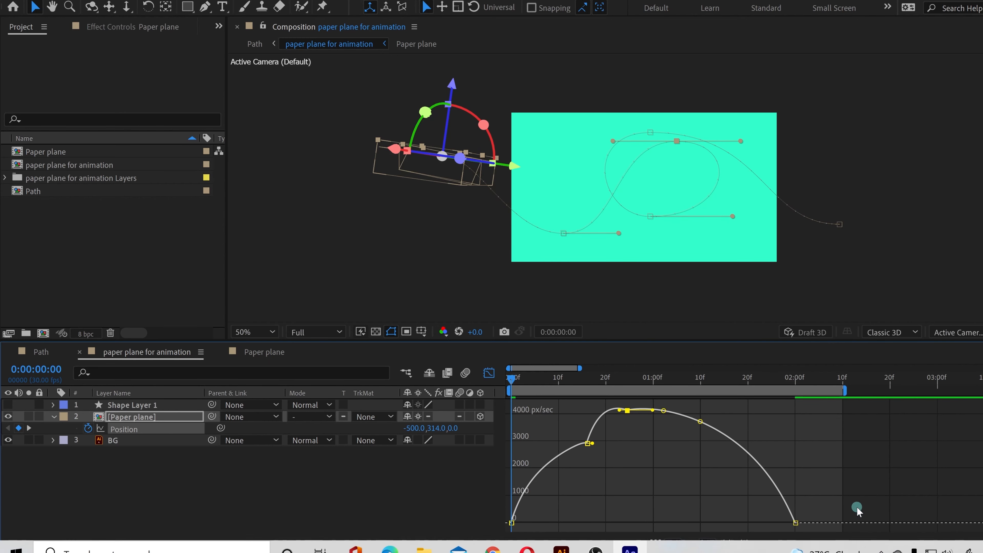
{"action": "left_click", "coordinate": [862, 545]}
Step: Apply Auto Bezier to the next roving keyframe and scrub to 0:00:00:22 to check
{"action": "left_click_drag", "start_coordinate": [654, 402], "coordinate": [711, 436]}
{"action": "left_click", "coordinate": [866, 544]}
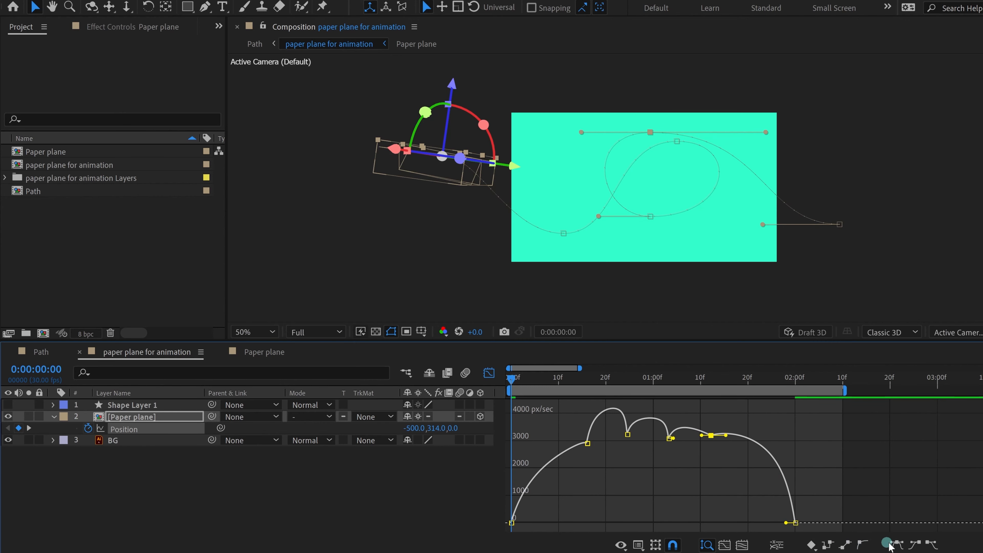
{"action": "left_click", "coordinate": [866, 544]}
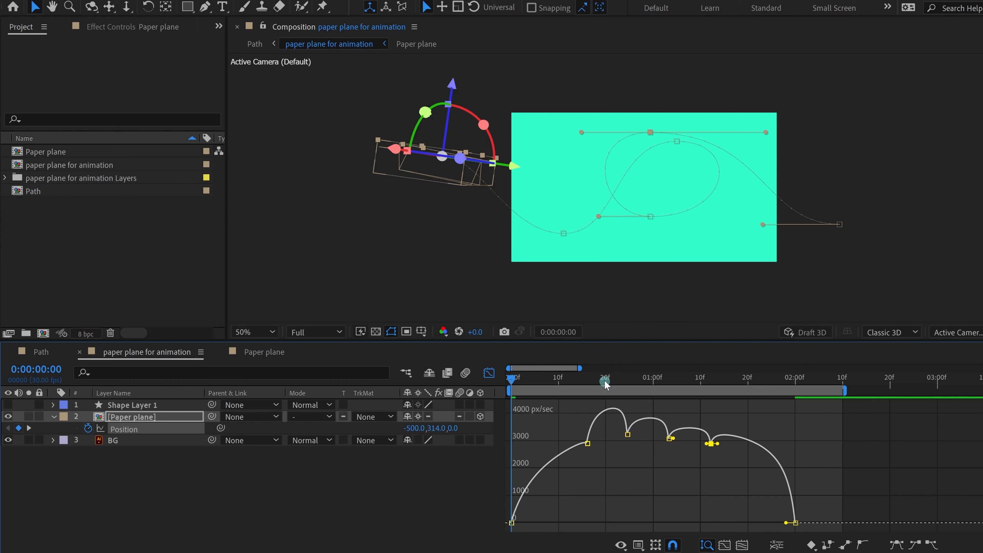
{"action": "left_click_drag", "start_coordinate": [609, 379], "coordinate": [629, 384]}
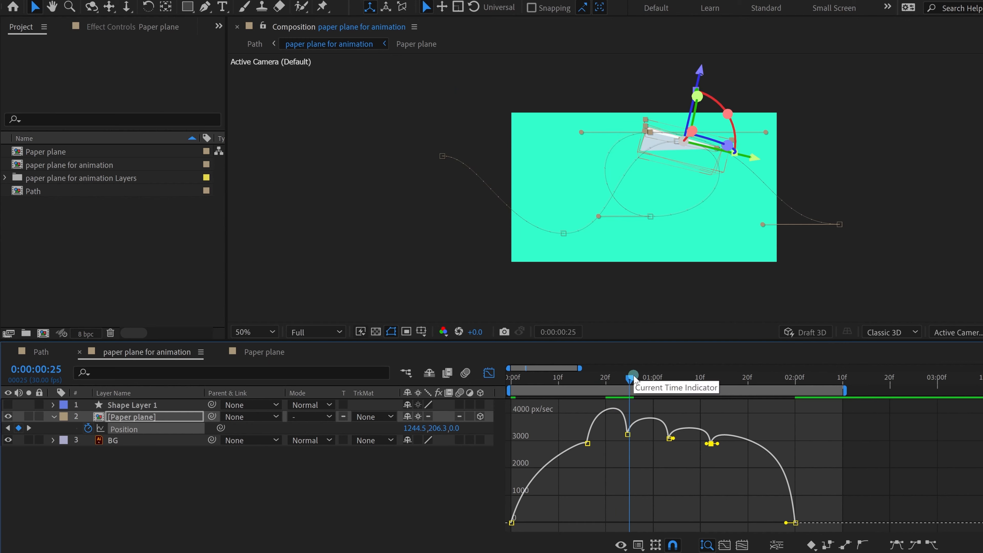
{"action": "left_click_drag", "start_coordinate": [582, 437], "coordinate": [617, 459]}
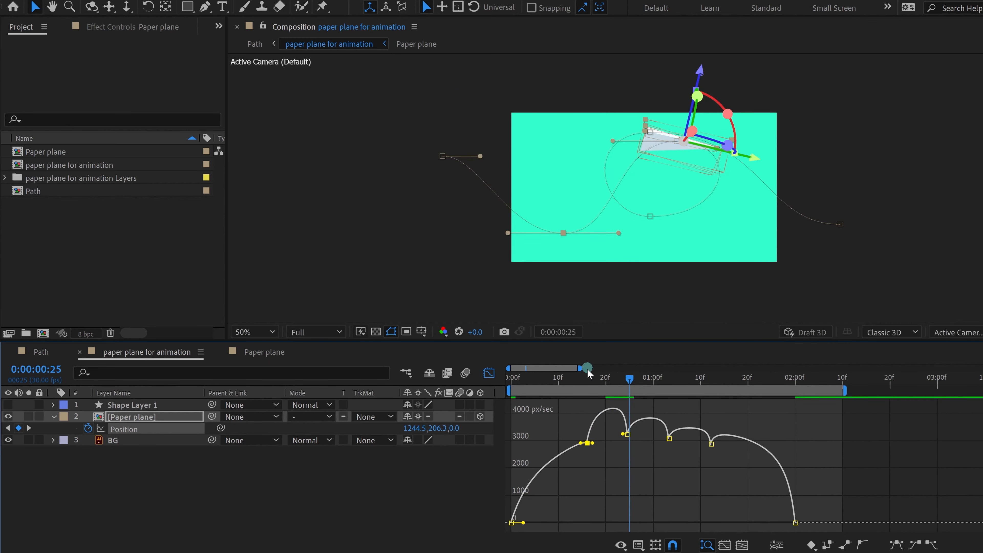
Step: Drop the frame-25 speed keyframe to about 1150 px/sec, adjust frame 16, and enlarge the graph
{"action": "left_click", "coordinate": [587, 381]}
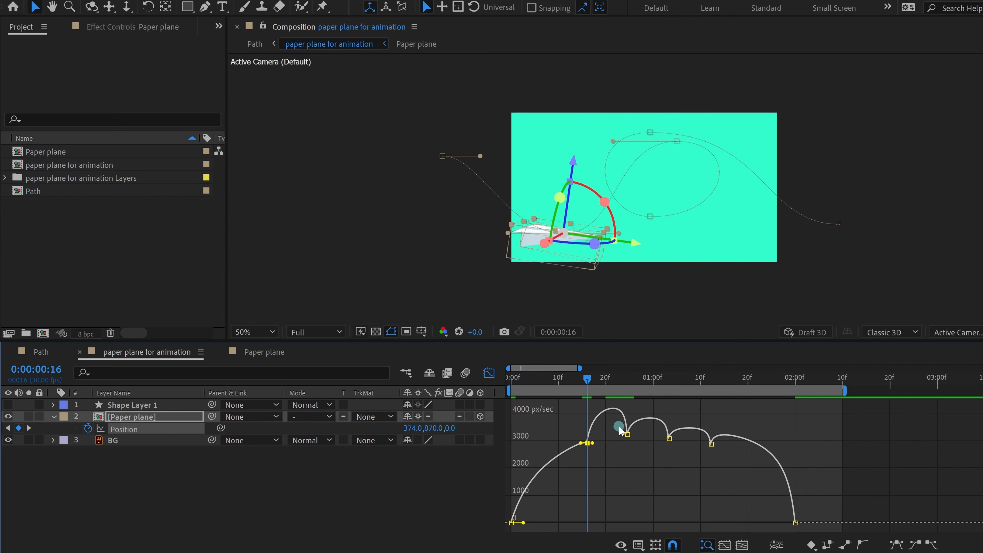
{"action": "left_click", "coordinate": [627, 434]}
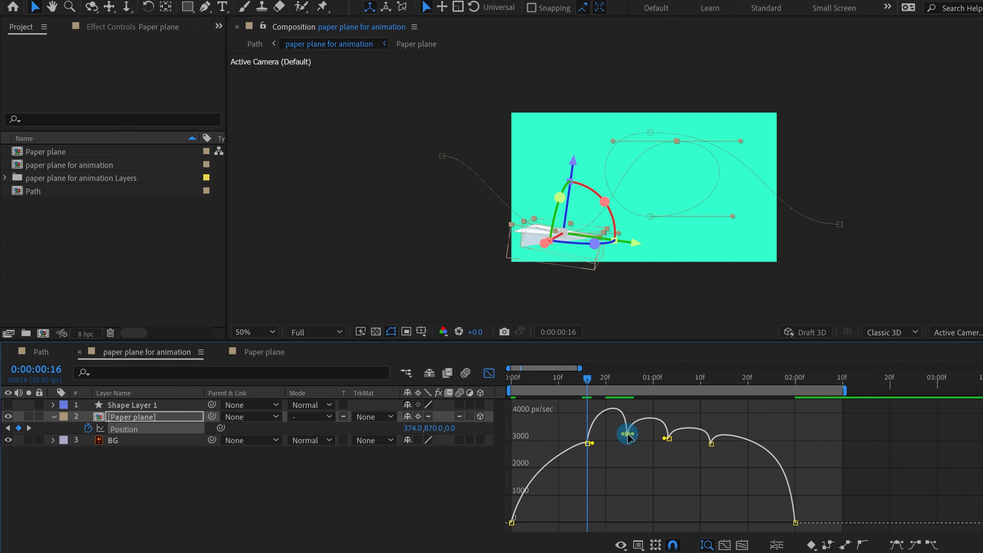
{"action": "left_click_drag", "start_coordinate": [630, 435], "coordinate": [635, 491]}
{"action": "left_click_drag", "start_coordinate": [560, 424], "coordinate": [586, 423]}
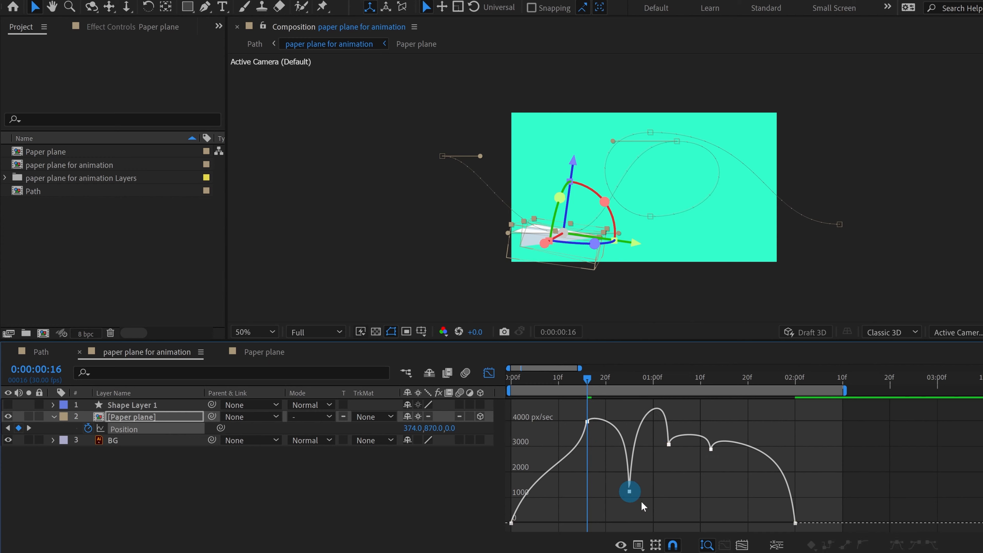
{"action": "left_click_drag", "start_coordinate": [628, 491], "coordinate": [631, 495]}
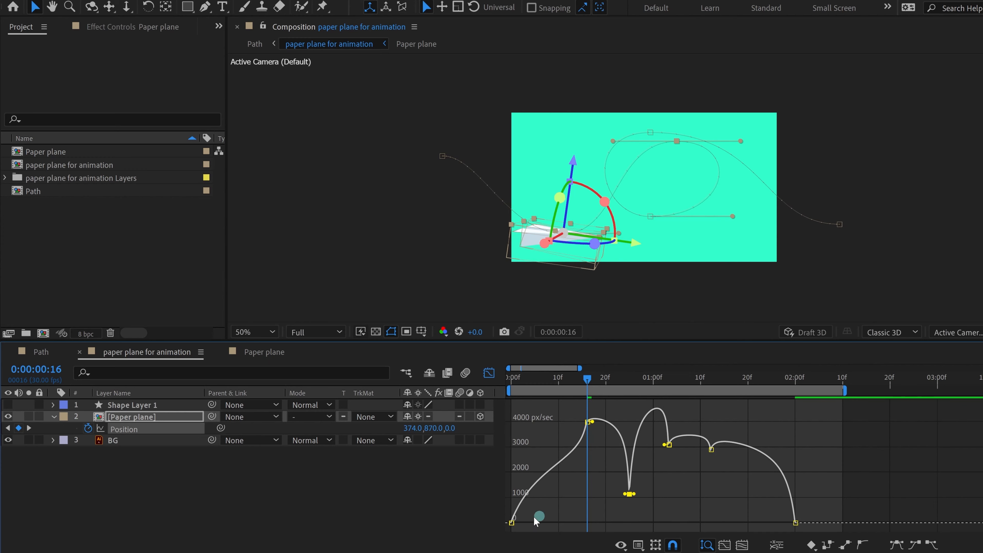
{"action": "mouse_move", "coordinate": [536, 509]}
{"action": "left_mouse_down"}
{"action": "mouse_move", "coordinate": [503, 527]}
{"action": "mouse_move", "coordinate": [539, 527]}
{"action": "left_mouse_up"}
{"action": "left_click", "coordinate": [513, 378]}
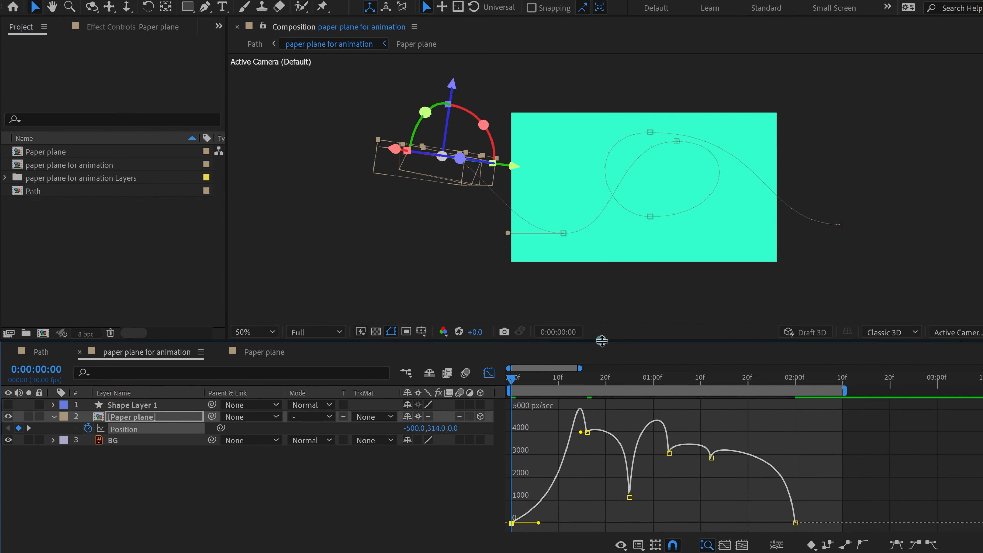
{"action": "left_click_drag", "start_coordinate": [597, 336], "coordinate": [591, 222]}
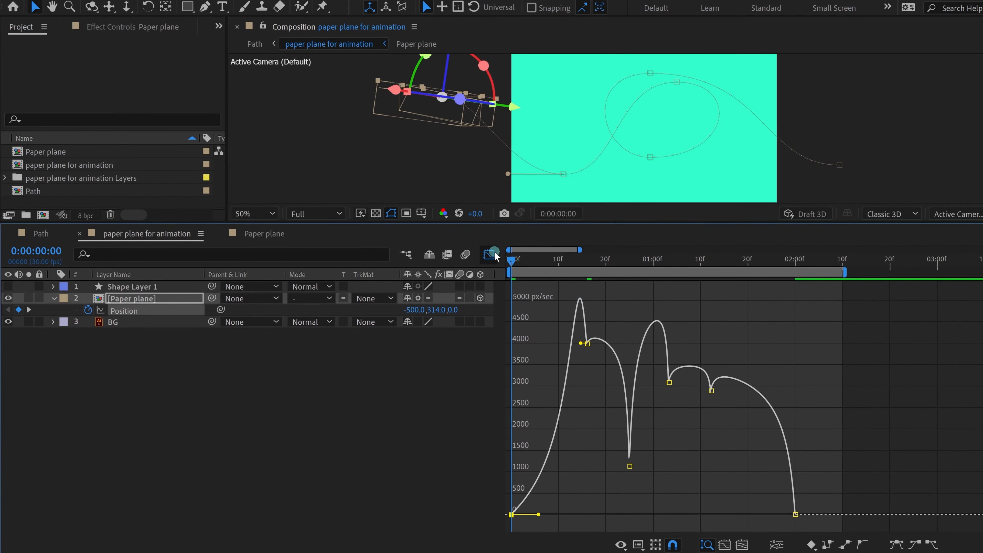
Step: Raise the plane's 1:03 speed keyframe to about 4050 px/sec
{"action": "left_click_drag", "start_coordinate": [511, 259], "coordinate": [630, 261]}
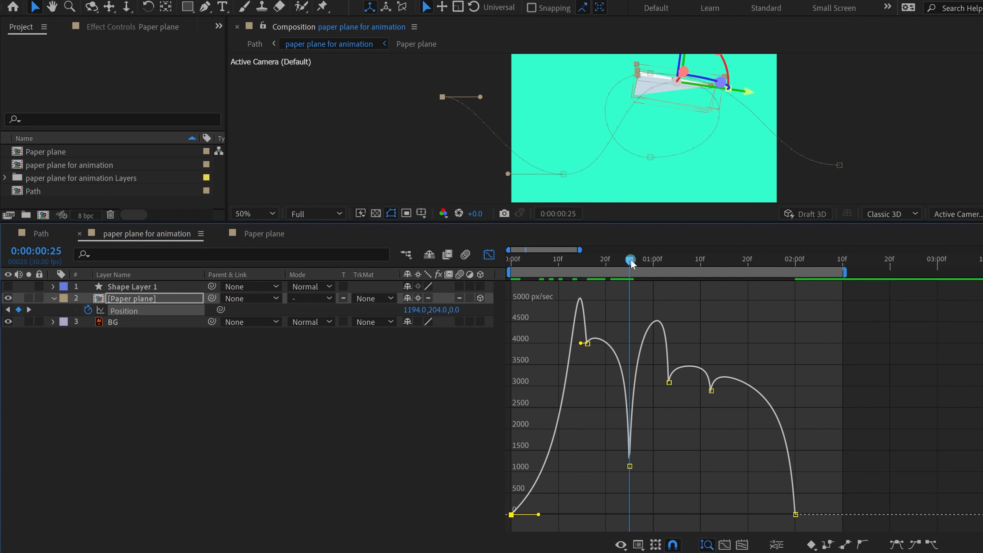
{"action": "left_click_drag", "start_coordinate": [630, 259], "coordinate": [668, 261]}
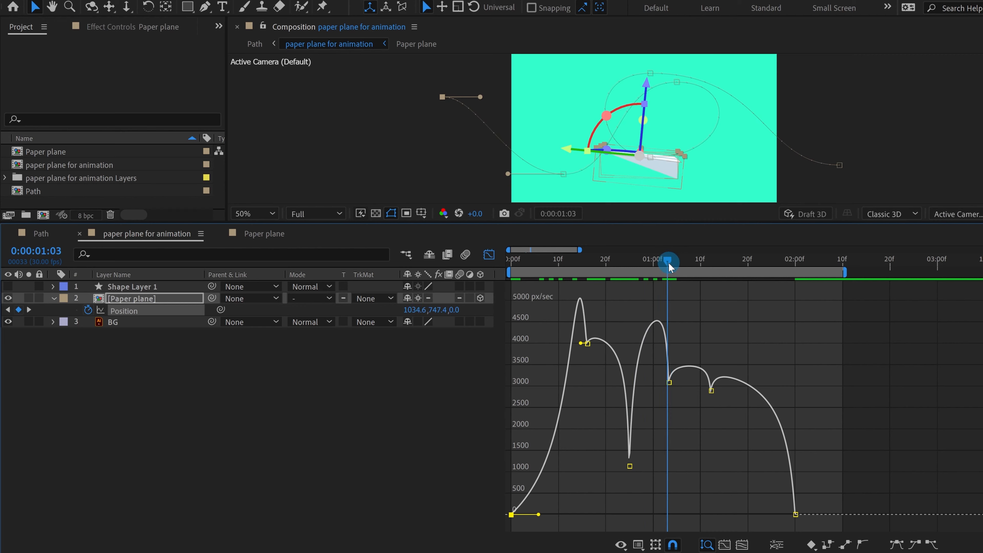
{"action": "left_click", "coordinate": [671, 380]}
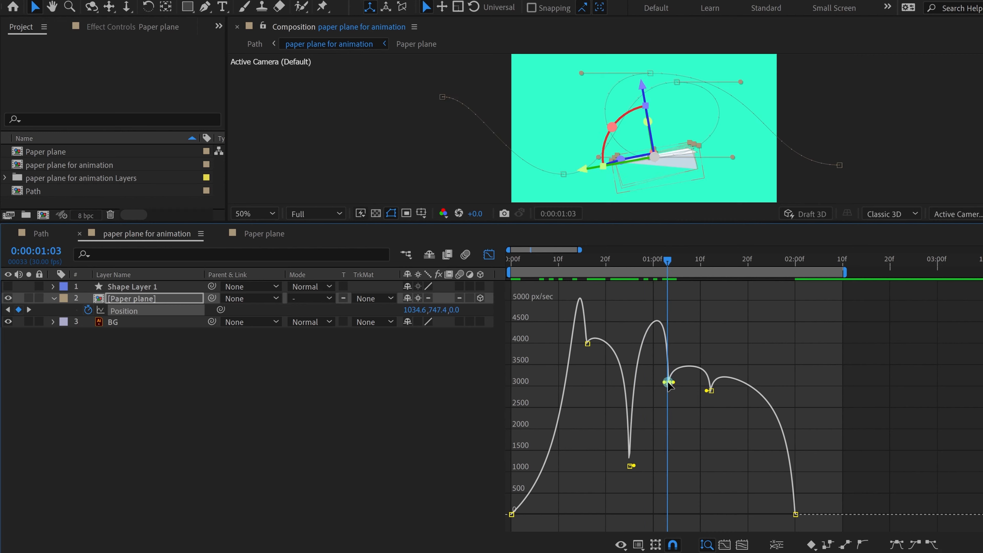
{"action": "left_click_drag", "start_coordinate": [672, 381], "coordinate": [675, 343]}
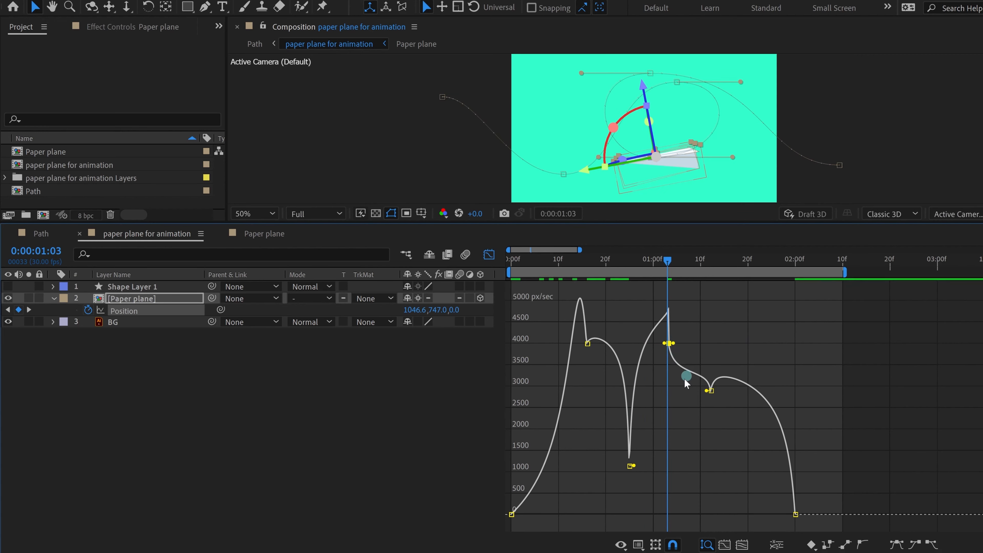
{"action": "key", "text": "ctrl+z"}
{"action": "left_click_drag", "start_coordinate": [679, 416], "coordinate": [671, 342]}
Step: Drop the 1:12 speed keyframe sharply, to about 1147 px/sec
{"action": "left_click_drag", "start_coordinate": [668, 268], "coordinate": [710, 261]}
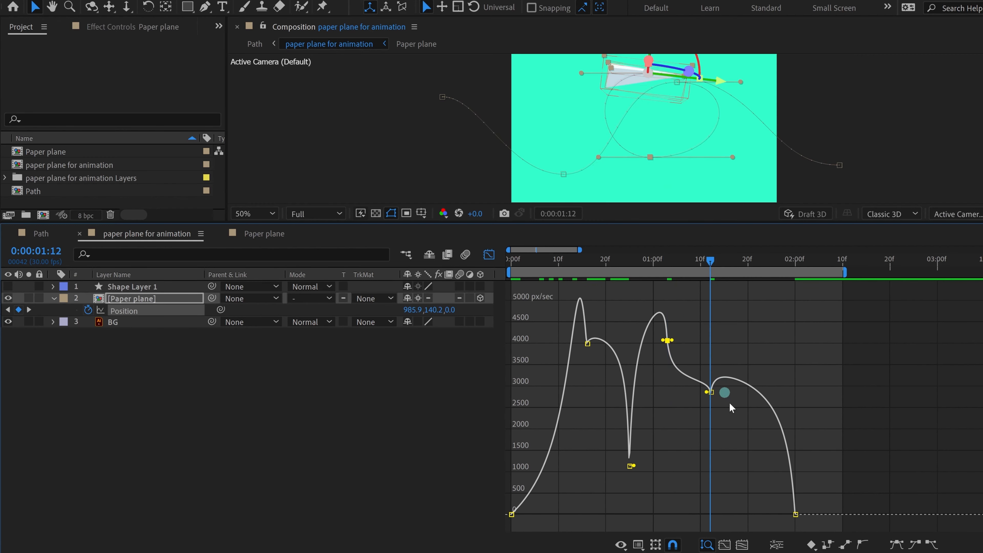
{"action": "left_click_drag", "start_coordinate": [730, 405], "coordinate": [689, 380]}
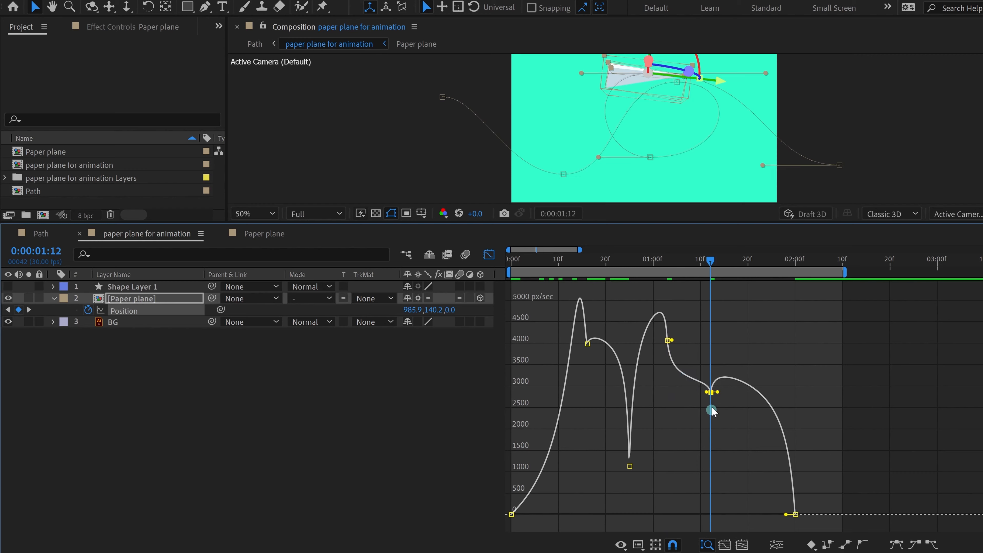
{"action": "left_click_drag", "start_coordinate": [674, 260], "coordinate": [710, 267]}
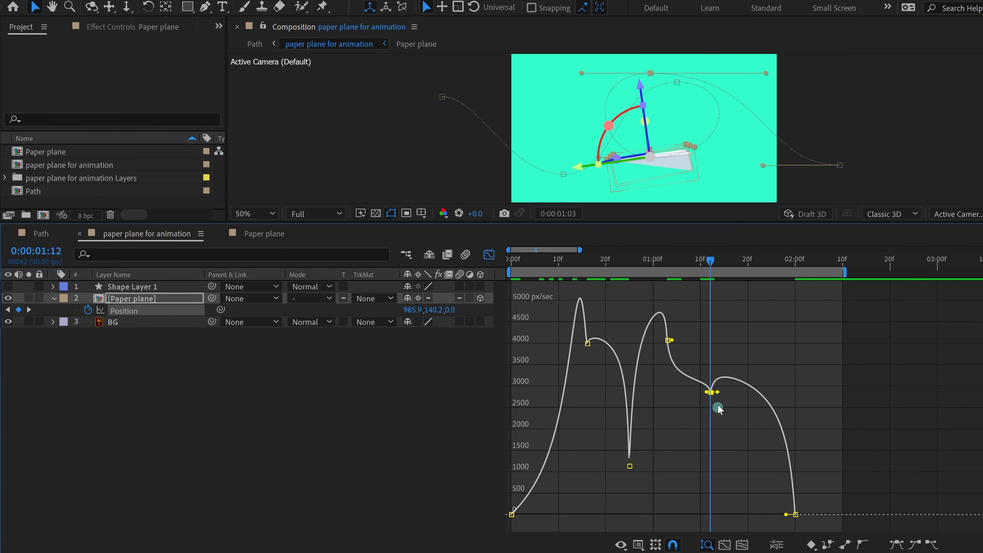
{"action": "left_click_drag", "start_coordinate": [713, 392], "coordinate": [719, 476]}
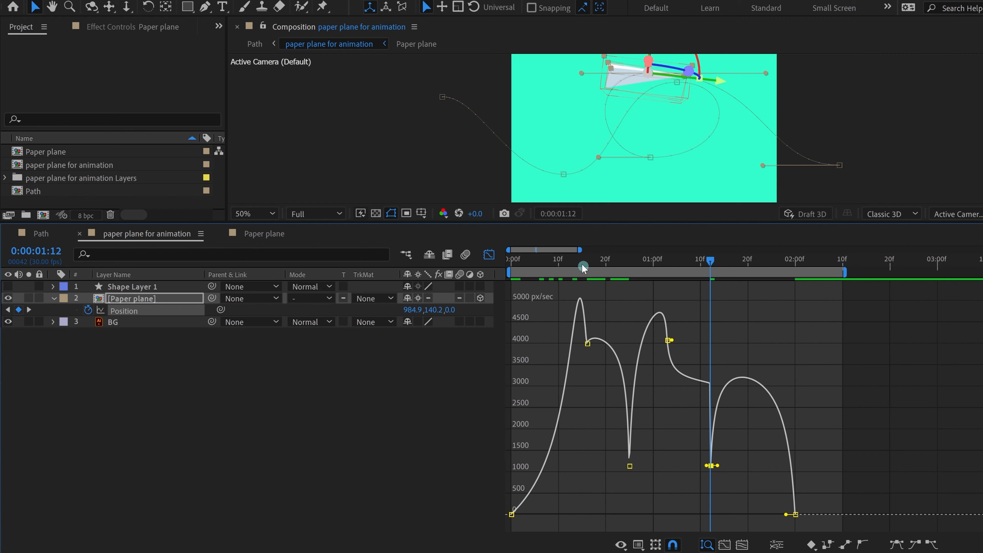
Step: Go back to the start, switch to the layer keyframe view and preview the flight
{"action": "left_click", "coordinate": [567, 265]}
{"action": "left_click", "coordinate": [515, 276]}
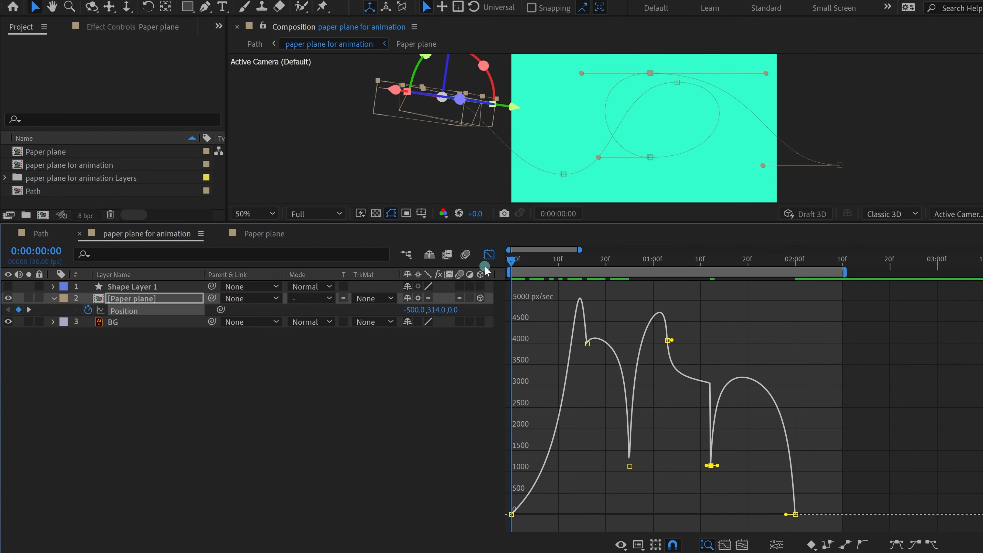
{"action": "left_click", "coordinate": [488, 256]}
{"action": "key", "text": "space"}
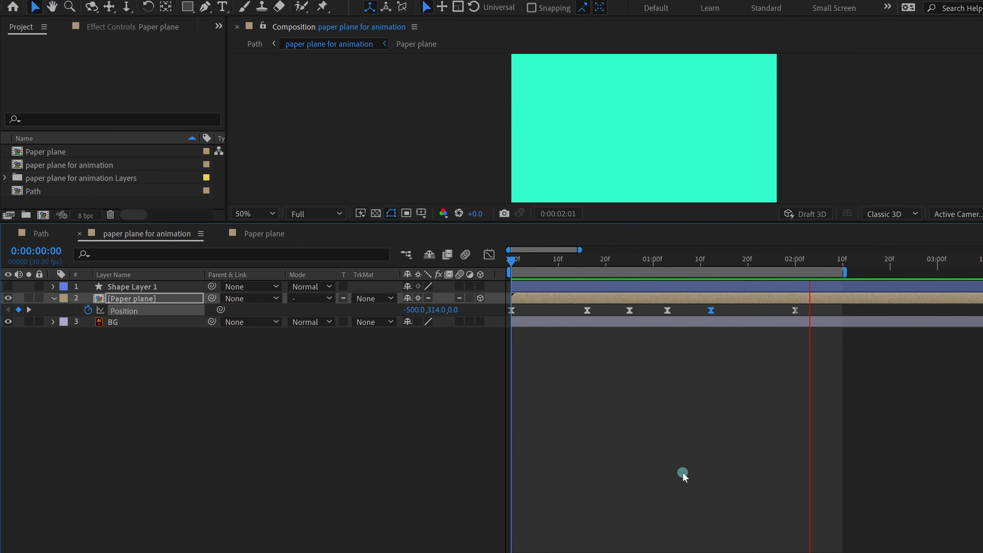
Step: Move the frame-16 speed peak to frame 29 and raise it to about 4585 px/sec
{"action": "key", "text": "space"}
{"action": "left_click", "coordinate": [489, 255]}
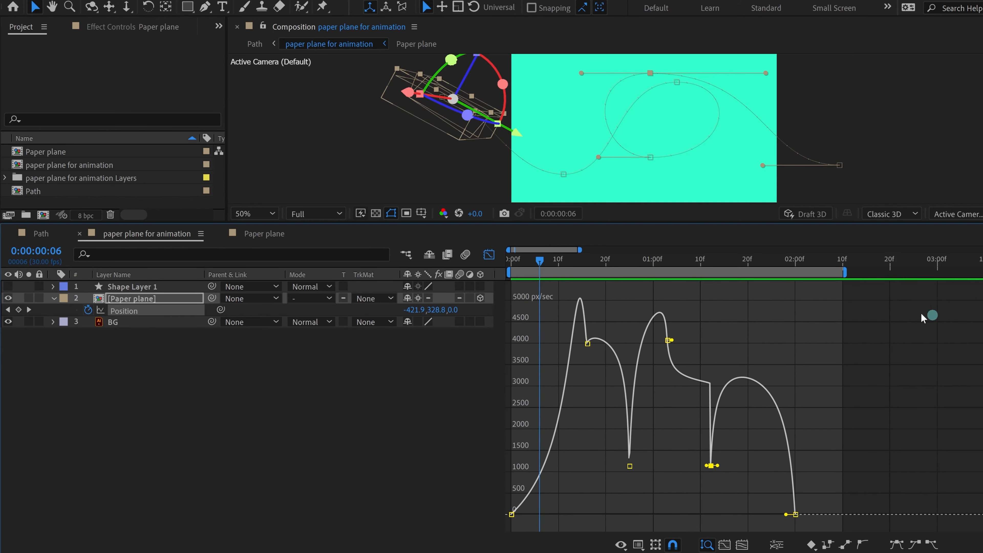
{"action": "left_click_drag", "start_coordinate": [889, 315], "coordinate": [506, 542]}
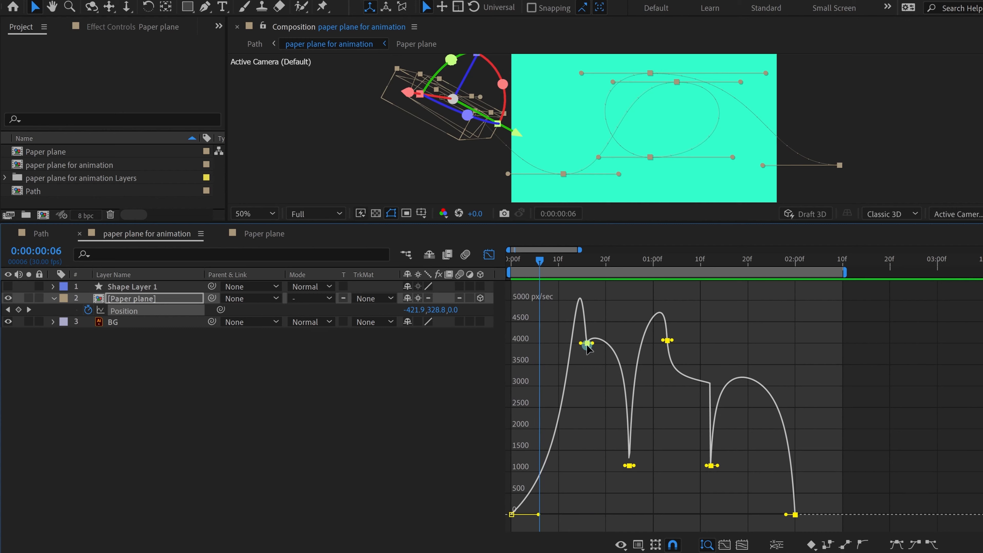
{"action": "left_click_drag", "start_coordinate": [577, 258], "coordinate": [587, 263]}
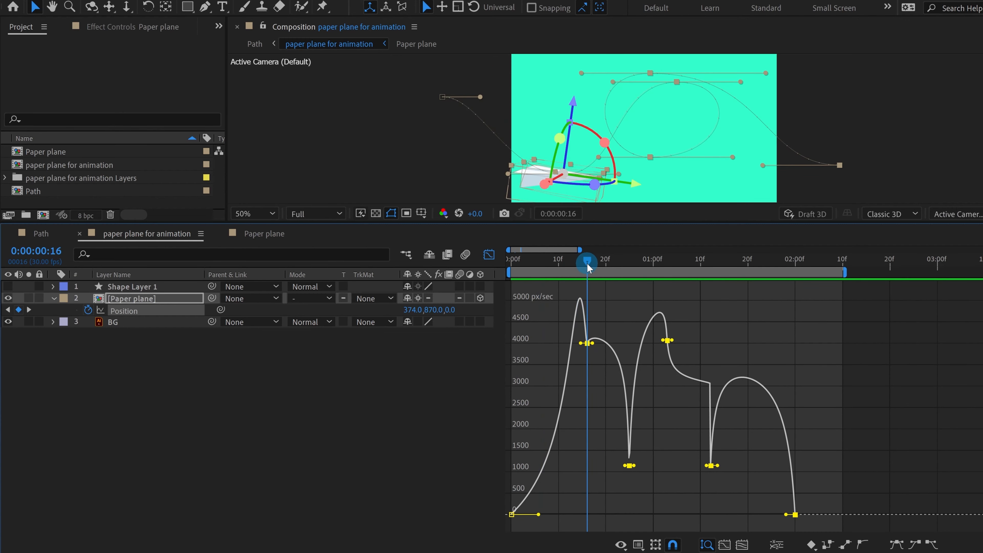
{"action": "left_click", "coordinate": [584, 296]}
{"action": "left_click_drag", "start_coordinate": [593, 345], "coordinate": [651, 344]}
{"action": "left_click_drag", "start_coordinate": [627, 301], "coordinate": [652, 306]}
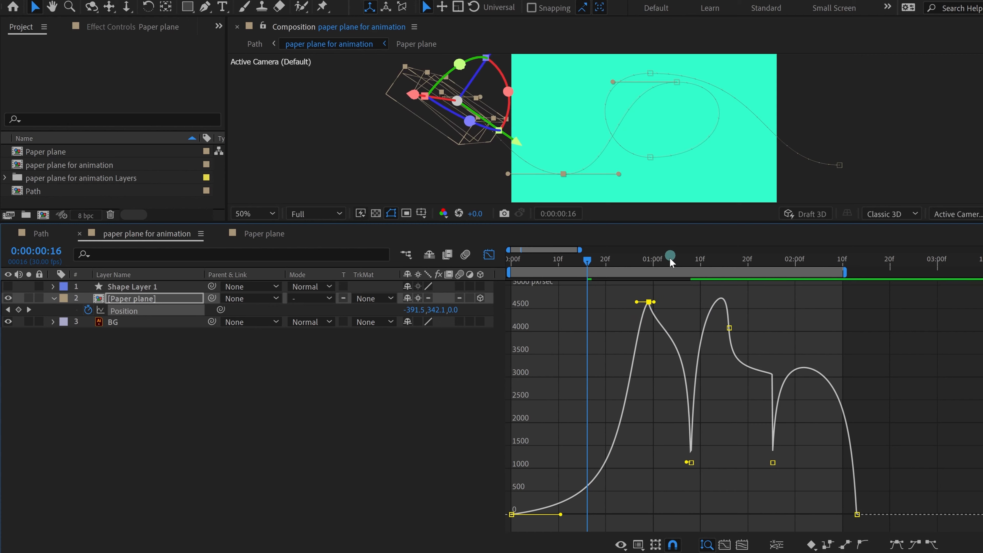
Step: Move the 1:26 keyframe to 2:00 and raise the ~1:20 keyframe to about 4570 px/sec
{"action": "left_click_drag", "start_coordinate": [670, 259], "coordinate": [730, 274]}
{"action": "left_click_drag", "start_coordinate": [915, 301], "coordinate": [720, 518]}
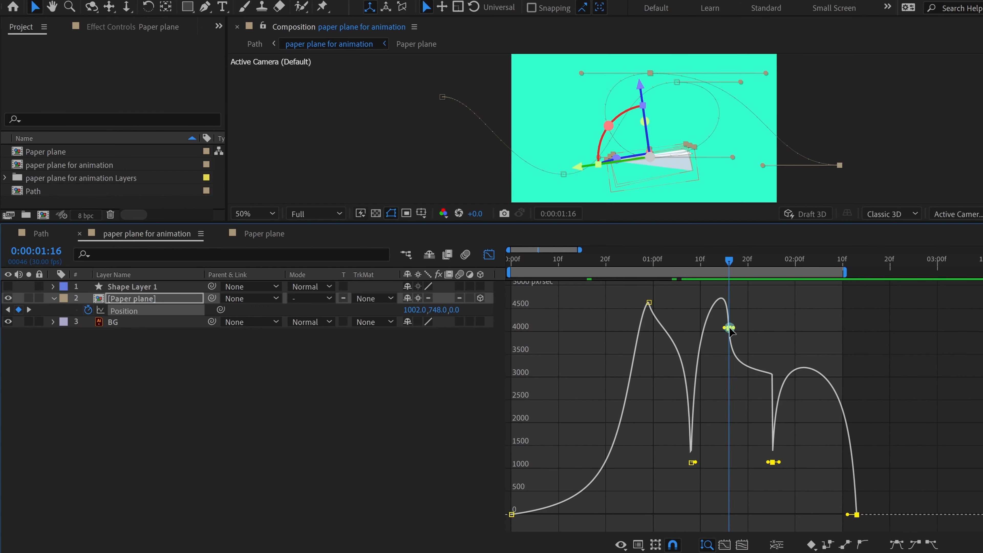
{"action": "mouse_move", "coordinate": [728, 328]}
{"action": "left_mouse_down"}
{"action": "mouse_move", "coordinate": [755, 332]}
{"action": "mouse_move", "coordinate": [748, 328]}
{"action": "left_mouse_up"}
{"action": "key", "text": "ctrl+z"}
{"action": "left_click_drag", "start_coordinate": [779, 465], "coordinate": [812, 464]}
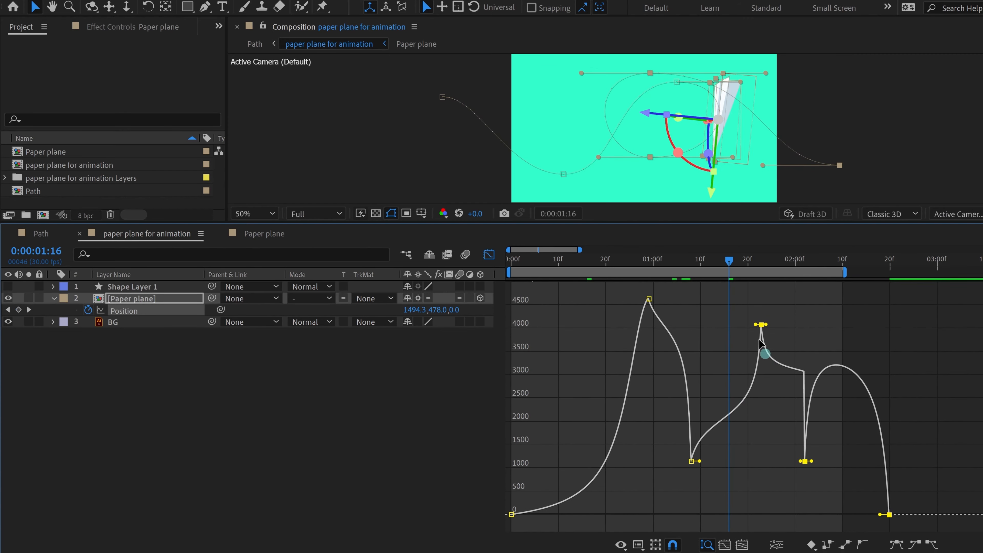
{"action": "left_click_drag", "start_coordinate": [732, 294], "coordinate": [813, 365]}
{"action": "left_click", "coordinate": [761, 329]}
{"action": "left_click_drag", "start_coordinate": [761, 326], "coordinate": [763, 303]}
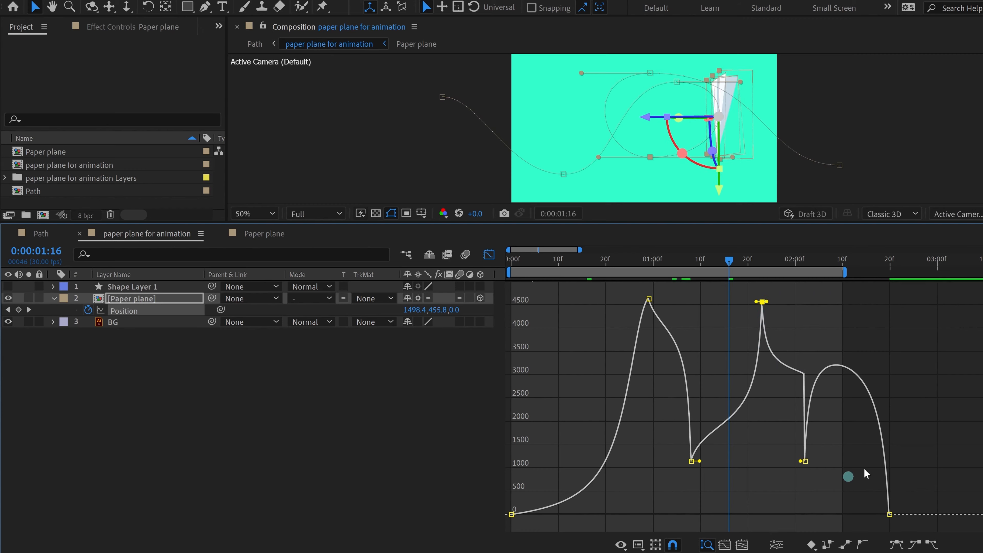
Step: Shift the 2:02 and 2:20 keyframes six frames later and push the final keyframe to 3:00
{"action": "left_click_drag", "start_coordinate": [951, 454], "coordinate": [798, 503]}
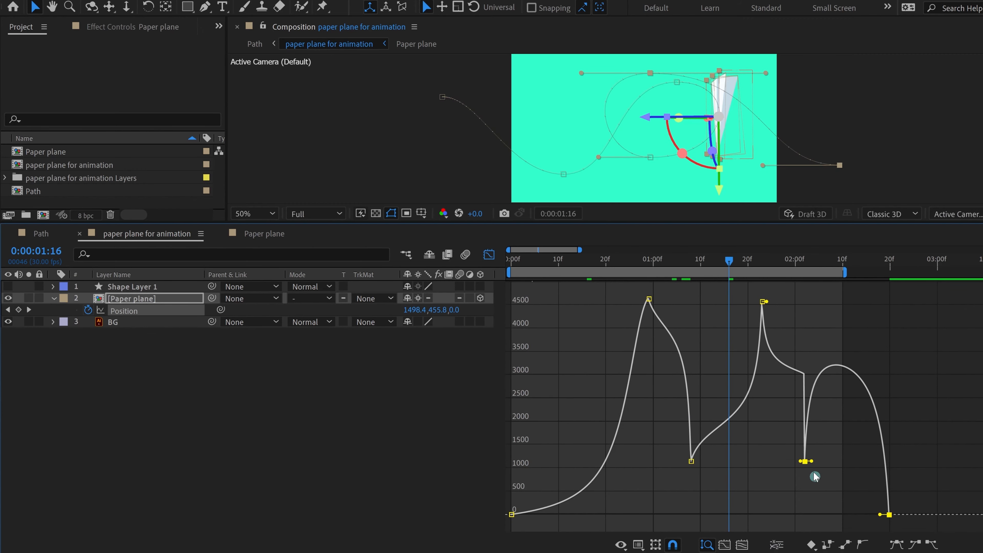
{"action": "left_click_drag", "start_coordinate": [810, 461], "coordinate": [919, 527]}
{"action": "key", "text": "ctrl+z"}
{"action": "left_click_drag", "start_coordinate": [805, 462], "coordinate": [854, 464]}
{"action": "left_click_drag", "start_coordinate": [879, 495], "coordinate": [978, 311]}
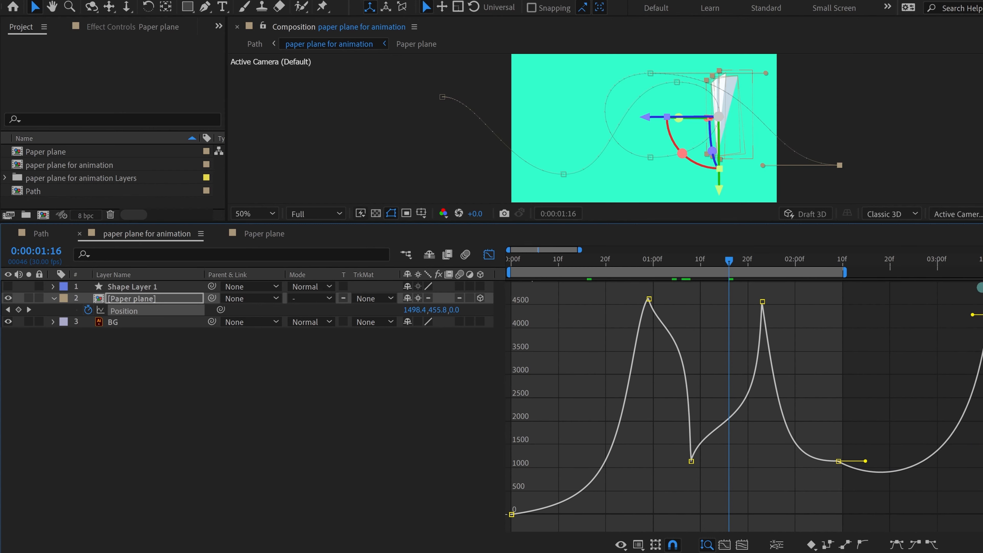
Step: Snap the final keyframe to 3:08 and extend the work area to the comp end
{"action": "left_click_drag", "start_coordinate": [980, 266], "coordinate": [976, 268]}
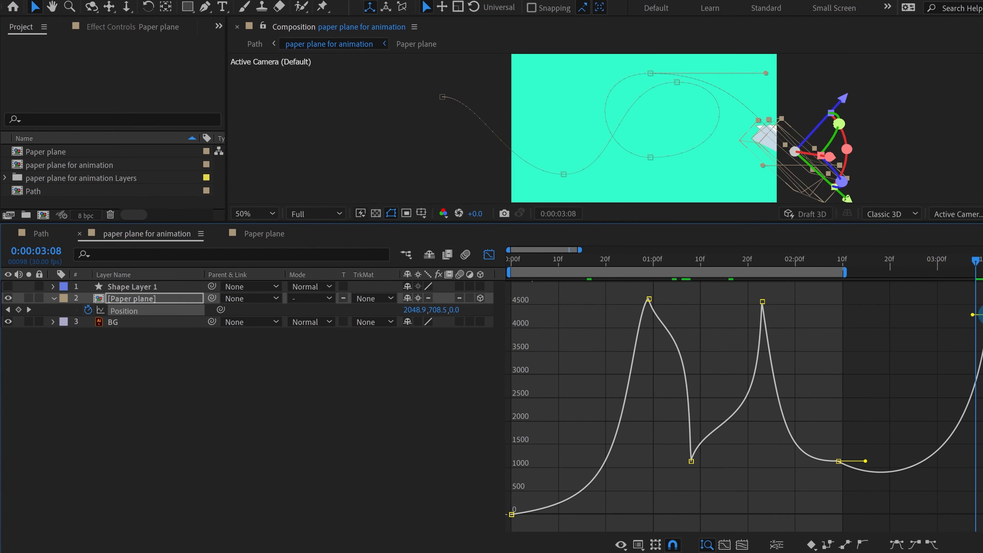
{"action": "left_click_drag", "start_coordinate": [982, 315], "coordinate": [948, 315]}
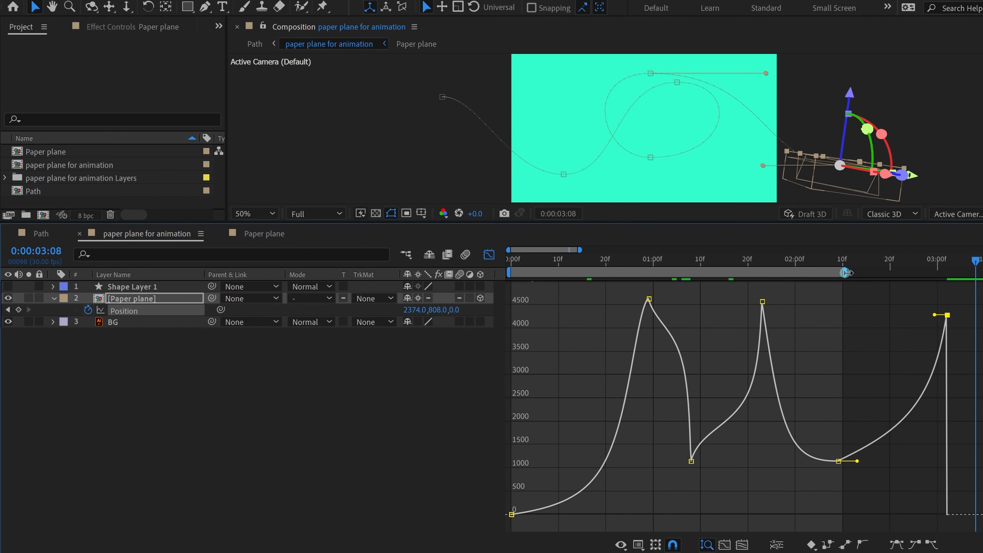
{"action": "left_click_drag", "start_coordinate": [847, 273], "coordinate": [981, 272]}
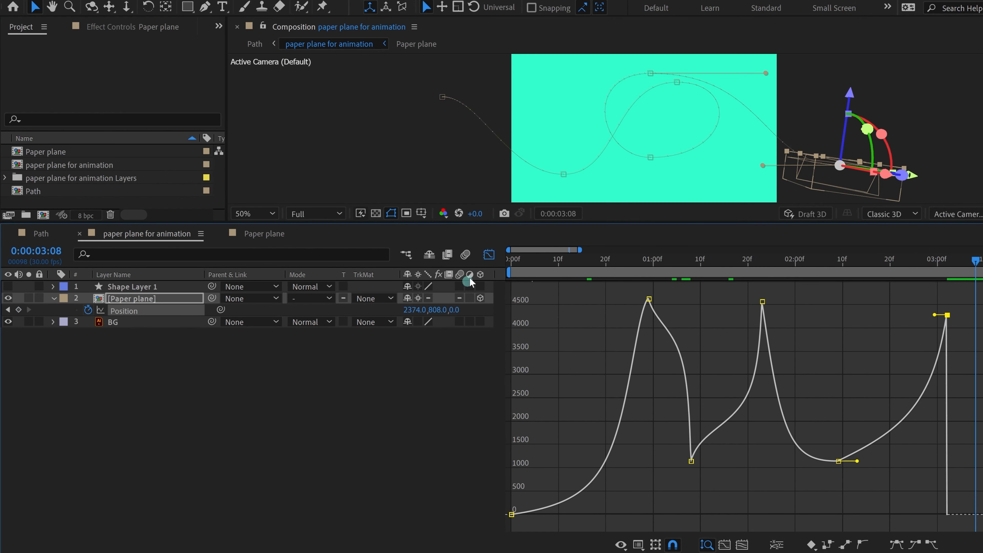
Step: Return to the layer keyframe view and preview the retimed flight through 3:08
{"action": "left_click", "coordinate": [489, 258]}
{"action": "left_click", "coordinate": [634, 451]}
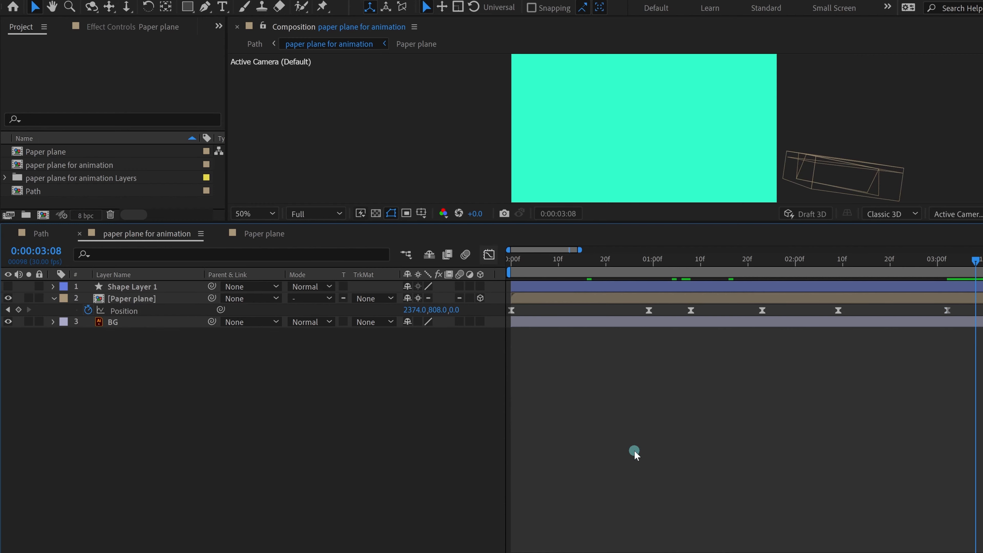
{"action": "key", "text": "space"}
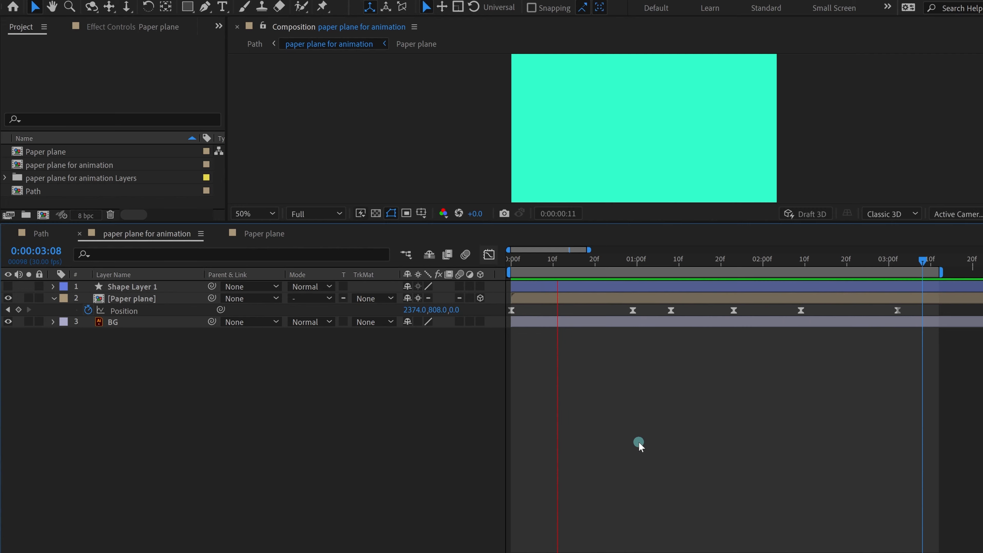
{"action": "key", "text": "space"}
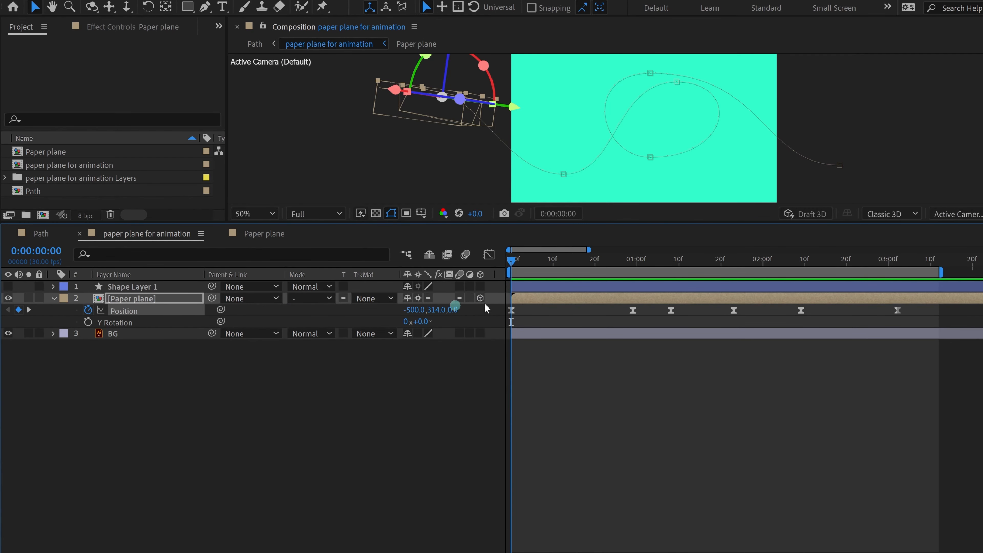
Step: Show Position as a speed graph at 1 second and slide all six keyframes later
{"action": "left_click", "coordinate": [491, 256]}
{"action": "left_click", "coordinate": [793, 375]}
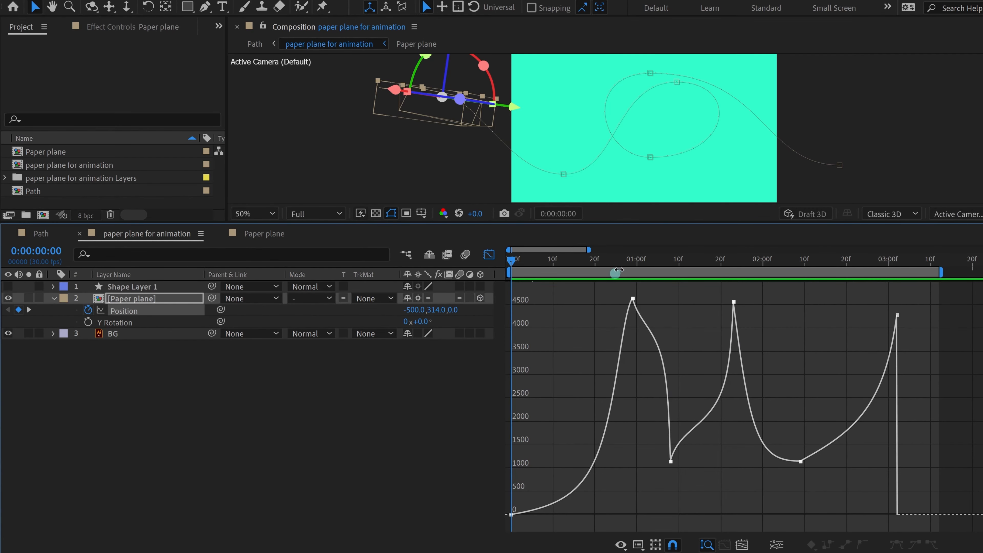
{"action": "left_click_drag", "start_coordinate": [619, 270], "coordinate": [637, 262]}
{"action": "left_click", "coordinate": [857, 348]}
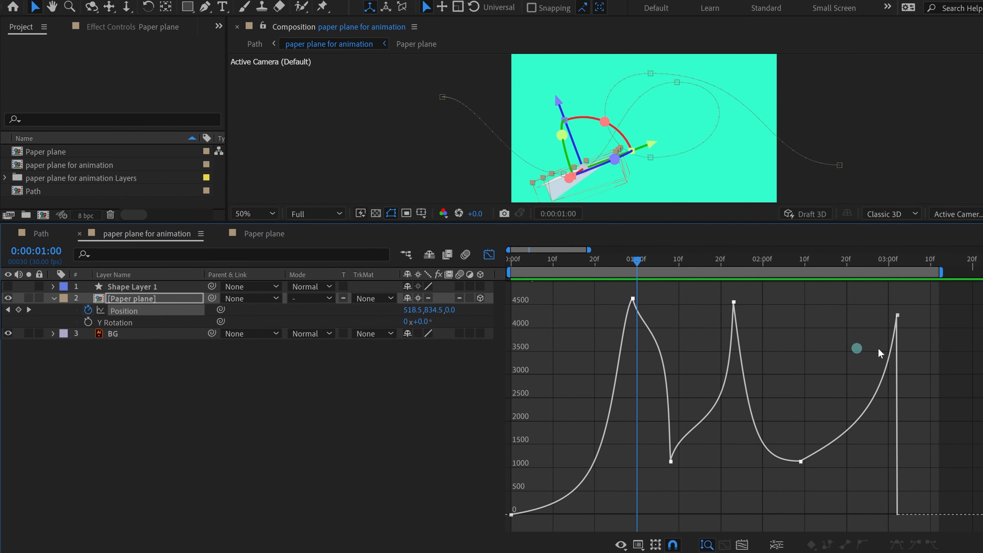
{"action": "left_click_drag", "start_coordinate": [963, 312], "coordinate": [507, 542]}
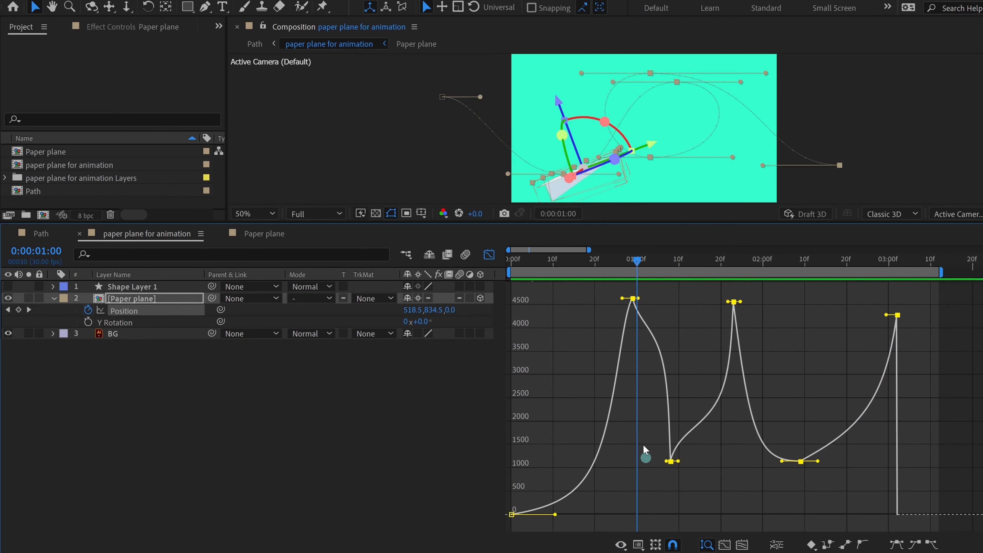
{"action": "left_click_drag", "start_coordinate": [634, 304], "coordinate": [980, 529]}
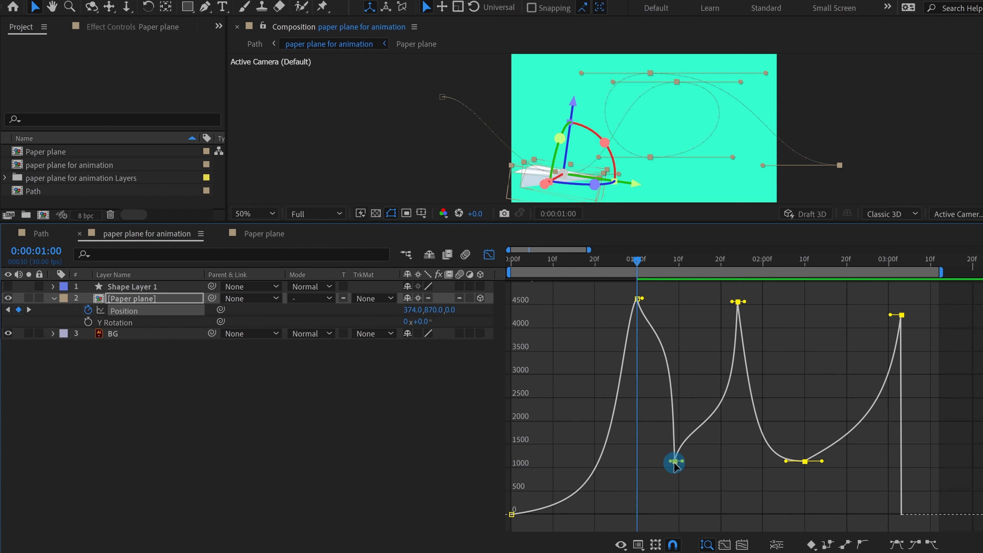
{"action": "left_click_drag", "start_coordinate": [674, 464], "coordinate": [704, 470]}
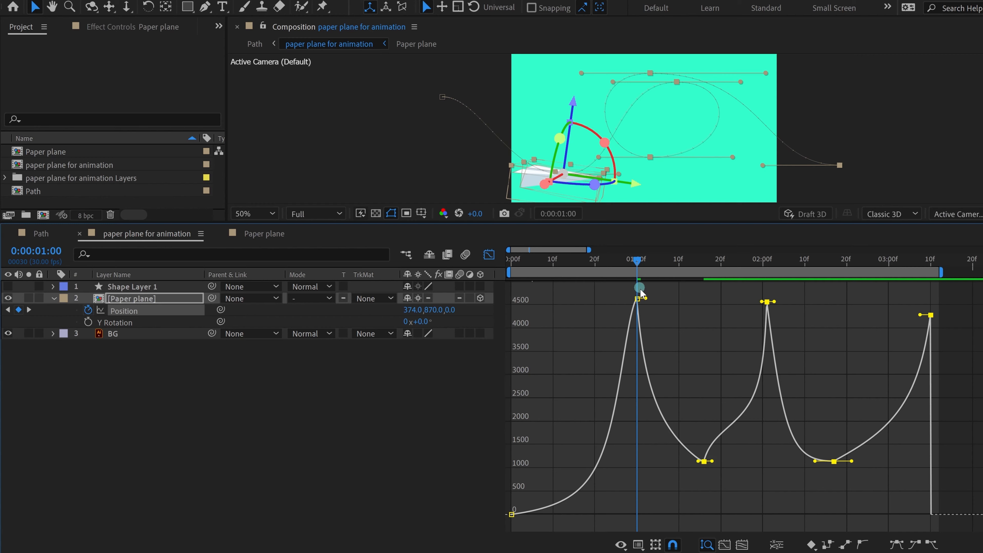
Step: Push the later keyframes back, raise the peak, and slow the low keyframe to about 173.5 px/sec
{"action": "left_click_drag", "start_coordinate": [609, 287], "coordinate": [964, 536]}
{"action": "left_click_drag", "start_coordinate": [705, 465], "coordinate": [742, 465]}
{"action": "left_click_drag", "start_coordinate": [714, 434], "coordinate": [778, 488]}
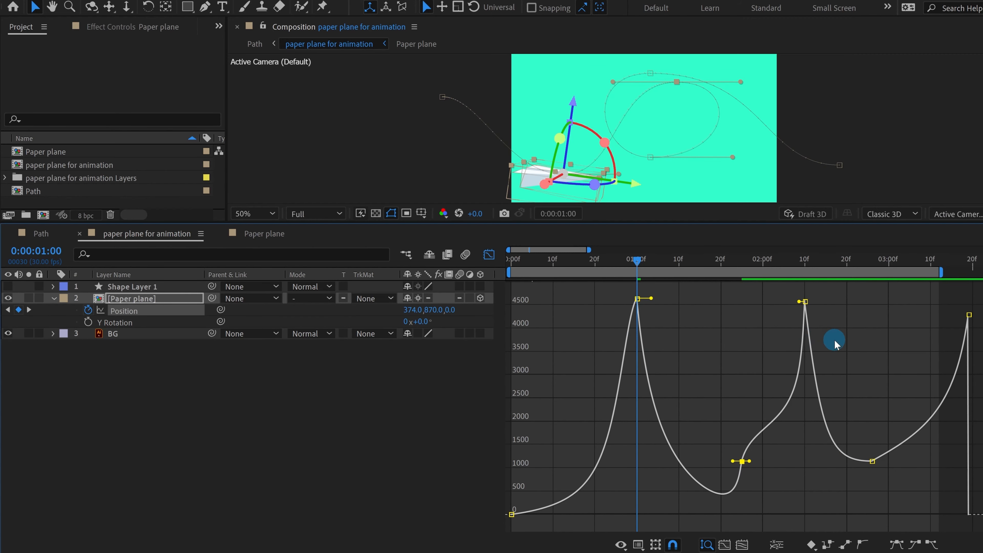
{"action": "left_click_drag", "start_coordinate": [637, 298], "coordinate": [634, 284]}
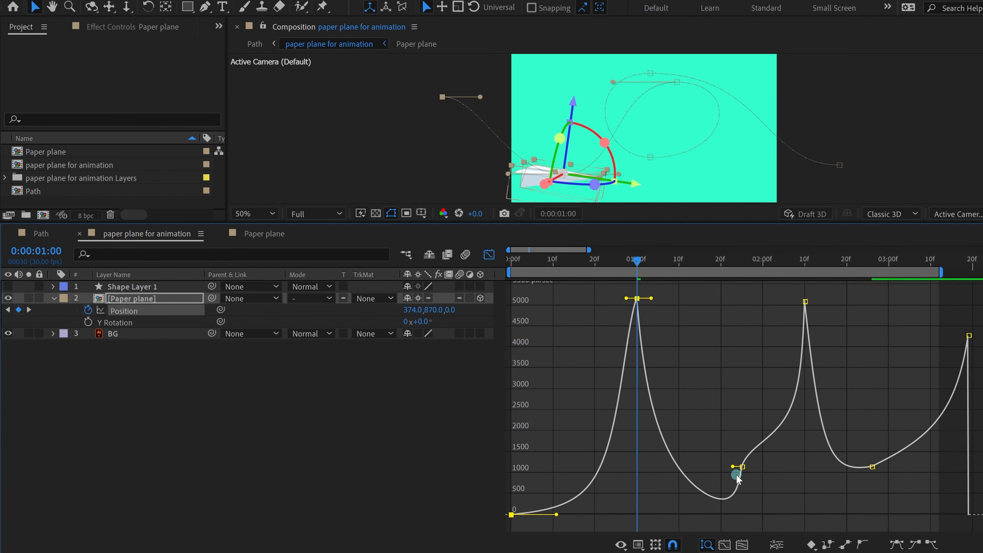
{"action": "key", "text": "minus"}
{"action": "left_click", "coordinate": [644, 467]}
{"action": "left_click_drag", "start_coordinate": [647, 466], "coordinate": [651, 507]}
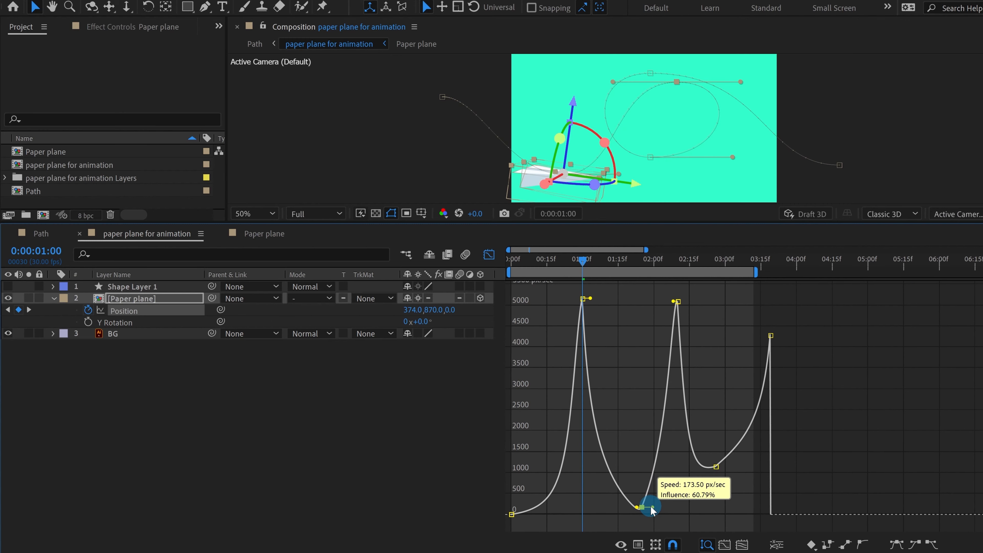
Step: Move the last four speed keyframes 16 frames later and drop a low point to about 100 px/sec
{"action": "left_click_drag", "start_coordinate": [640, 301], "coordinate": [839, 550]}
{"action": "left_click_drag", "start_coordinate": [718, 468], "coordinate": [707, 517]}
{"action": "left_click_drag", "start_coordinate": [583, 259], "coordinate": [499, 256]}
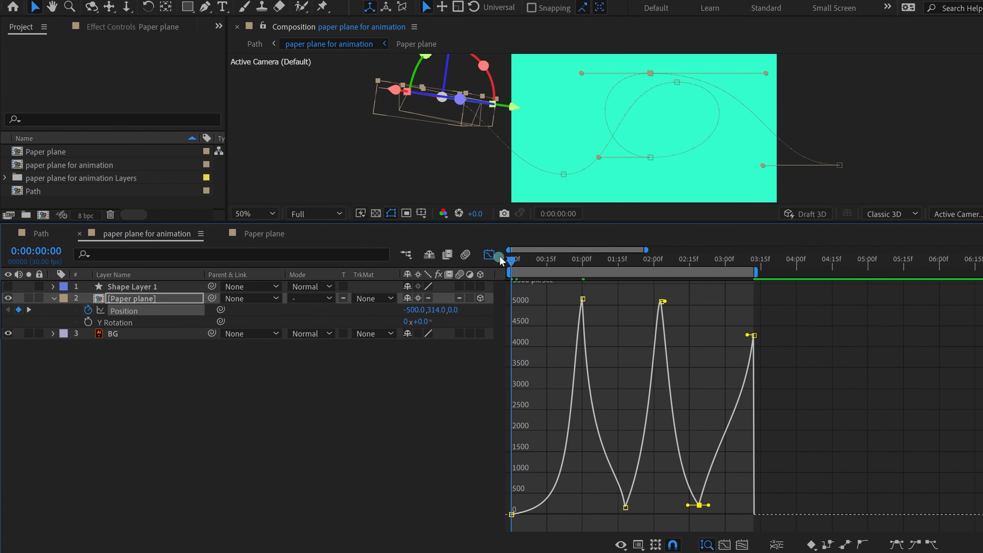
Step: Preview the flight, then raise the two lowest speed keyframes to about 1015 px/sec
{"action": "key", "text": "space"}
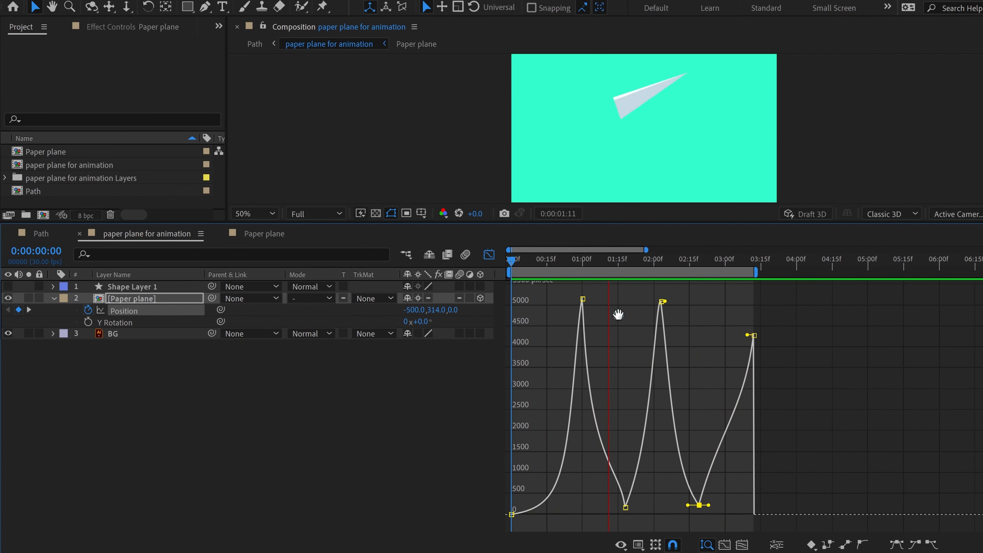
{"action": "key", "text": "space"}
{"action": "left_click_drag", "start_coordinate": [606, 486], "coordinate": [740, 543]}
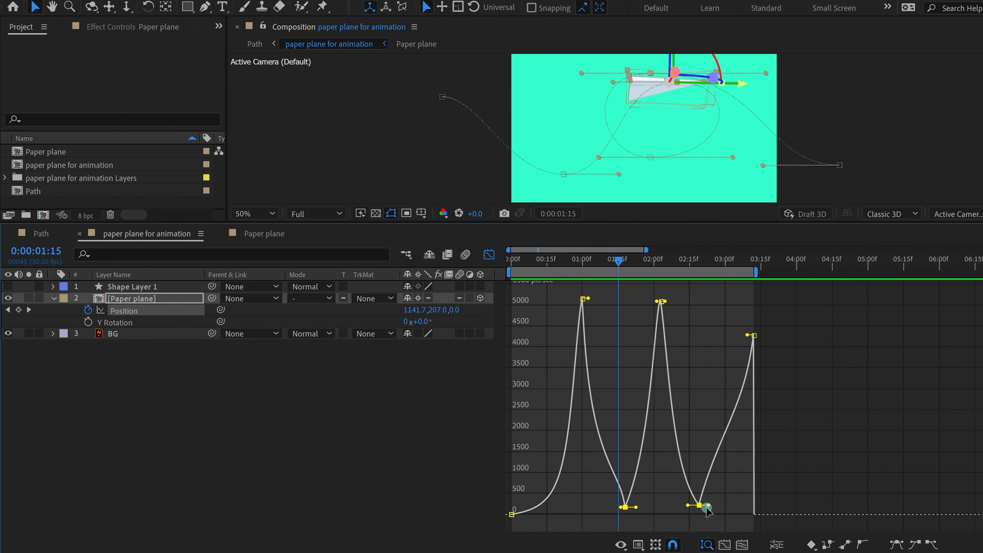
{"action": "left_click_drag", "start_coordinate": [699, 505], "coordinate": [701, 473]}
Step: Move the four later keyframes 16 frames earlier, preview, and switch back to the layer view
{"action": "left_click_drag", "start_coordinate": [598, 281], "coordinate": [818, 504]}
{"action": "mouse_move", "coordinate": [700, 472]}
{"action": "left_mouse_down"}
{"action": "mouse_move", "coordinate": [783, 476]}
{"action": "mouse_move", "coordinate": [661, 479]}
{"action": "mouse_move", "coordinate": [689, 480]}
{"action": "left_mouse_up"}
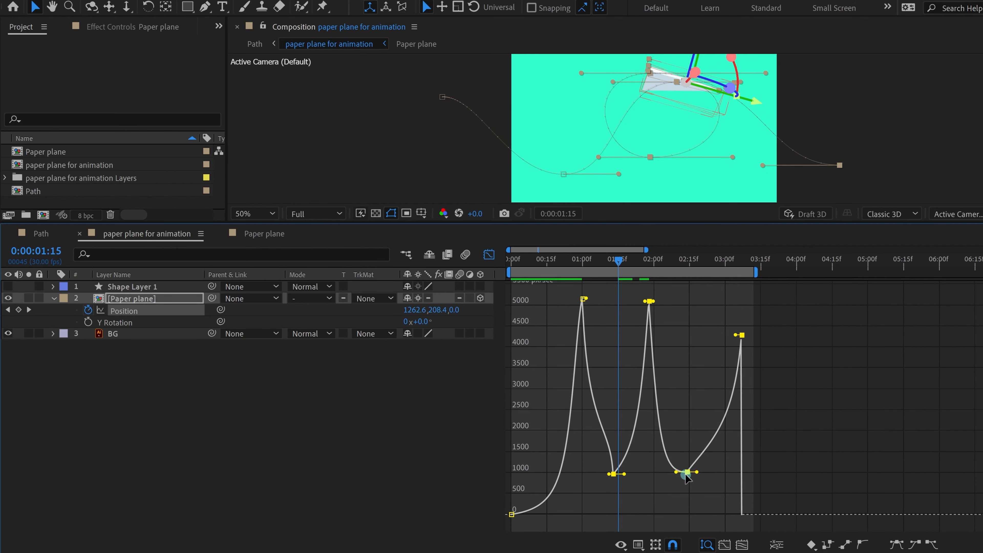
{"action": "key", "text": "space"}
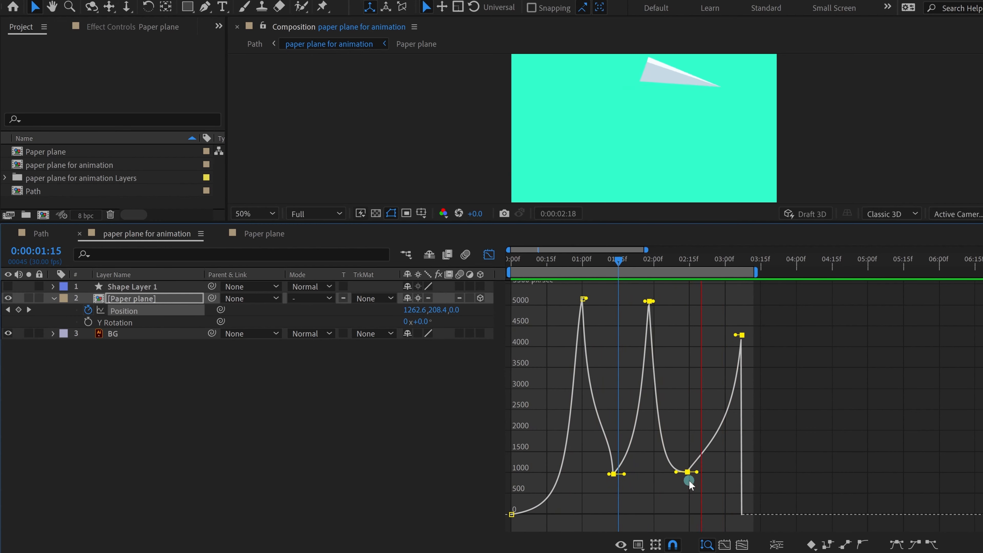
{"action": "left_click", "coordinate": [489, 254]}
{"action": "key", "text": "space"}
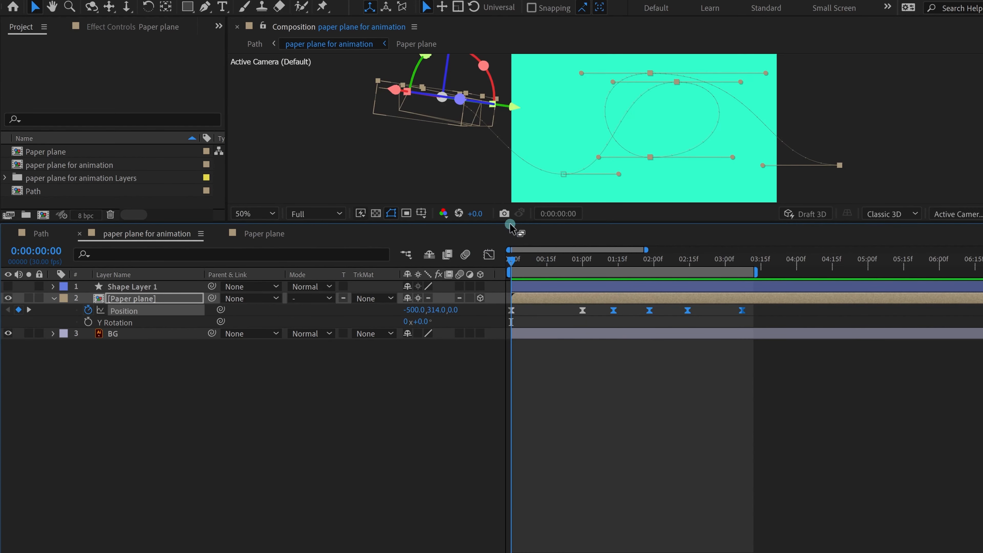
Step: Enlarge the viewer, enable Y Rotation keyframing, and turn the plane to +50° at 1 second
{"action": "left_click_drag", "start_coordinate": [510, 223], "coordinate": [510, 338]}
{"action": "left_click", "coordinate": [585, 487]}
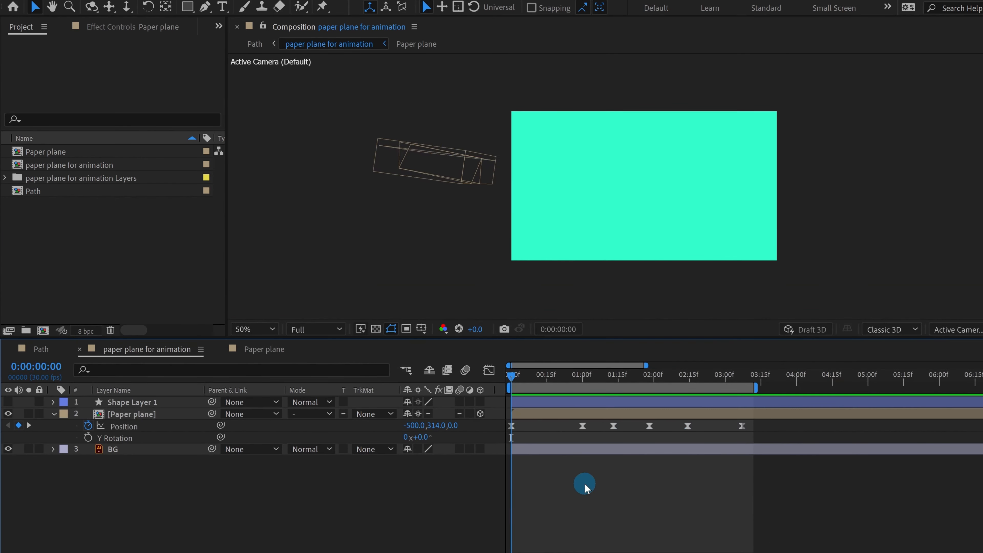
{"action": "key", "text": "space"}
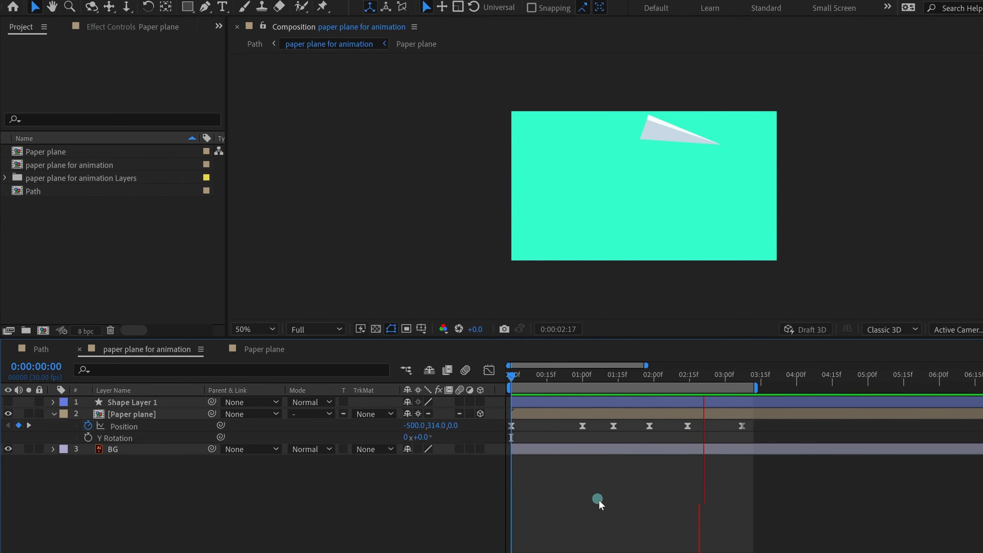
{"action": "key", "text": "space"}
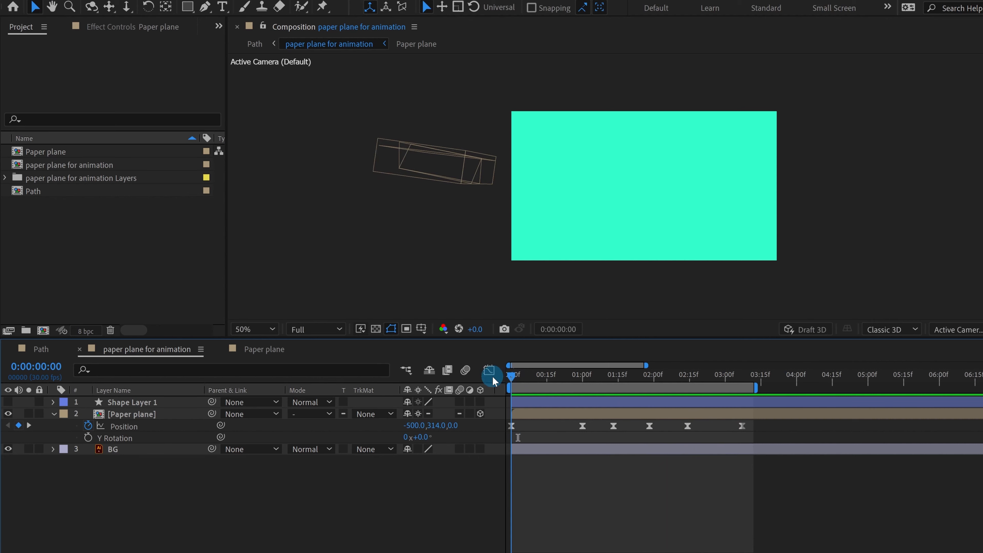
{"action": "left_click", "coordinate": [88, 436]}
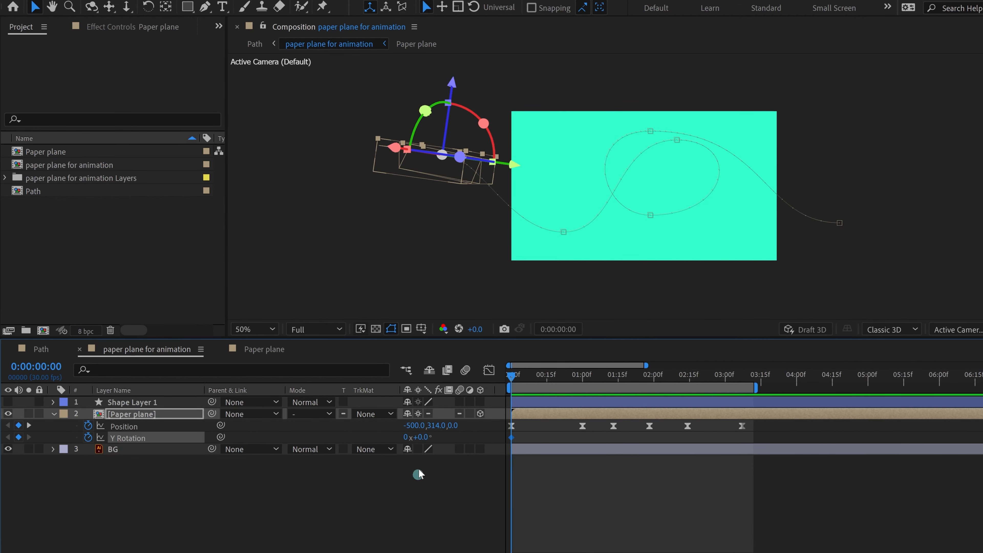
{"action": "left_click_drag", "start_coordinate": [534, 374], "coordinate": [581, 381]}
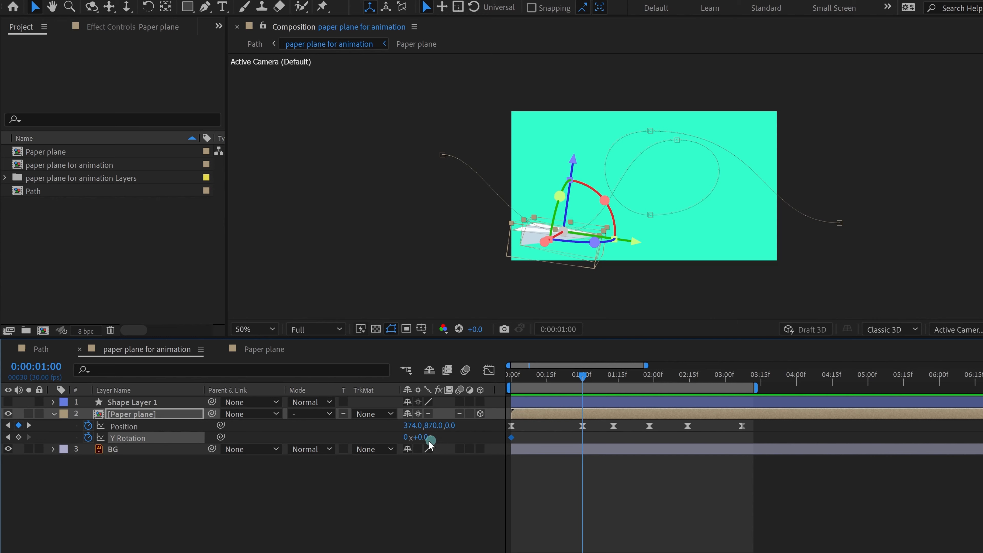
{"action": "left_click_drag", "start_coordinate": [425, 438], "coordinate": [453, 439]}
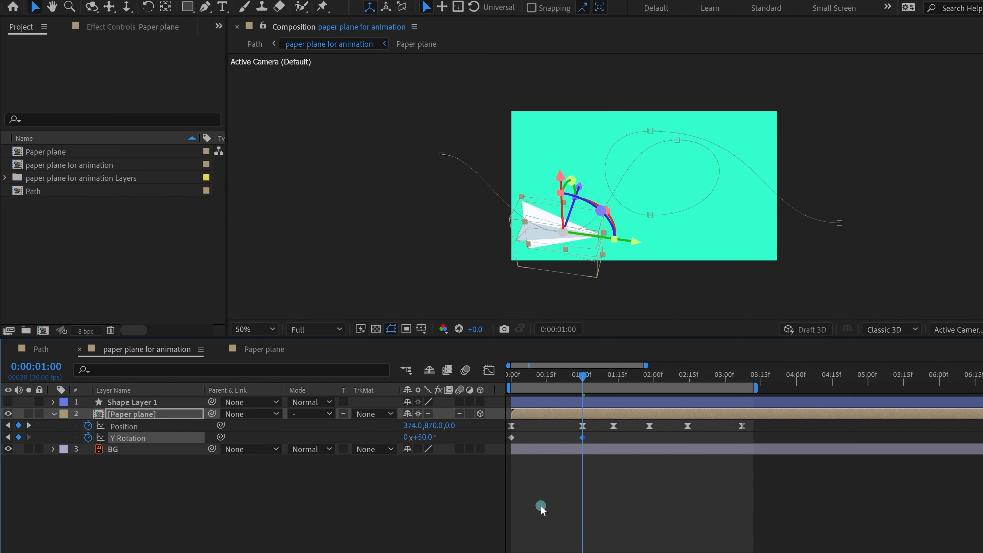
Step: Set Y Rotation to 1x+50° at the 2:14 Position keyframe and check the turn
{"action": "key", "text": "space"}
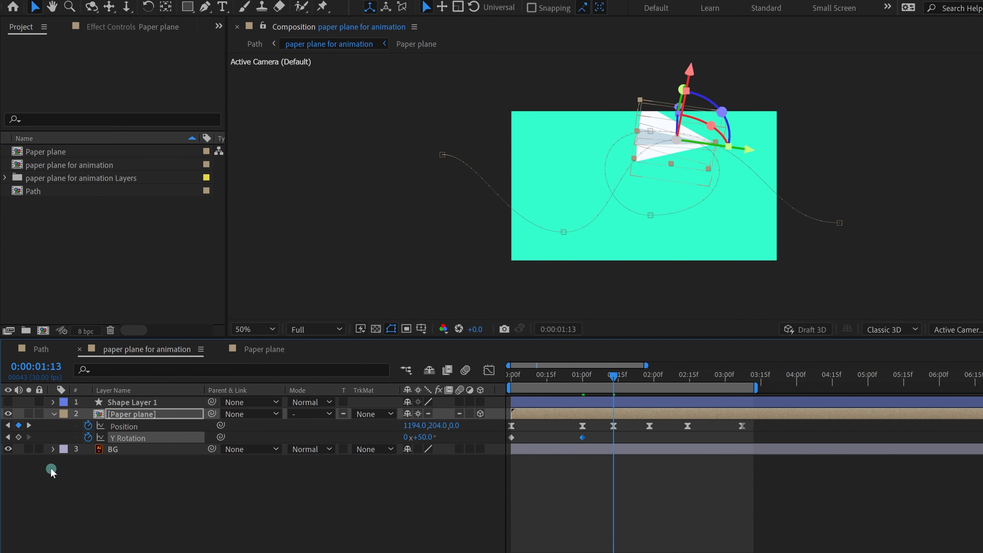
{"action": "key", "text": "k"}
{"action": "key", "text": "k"}
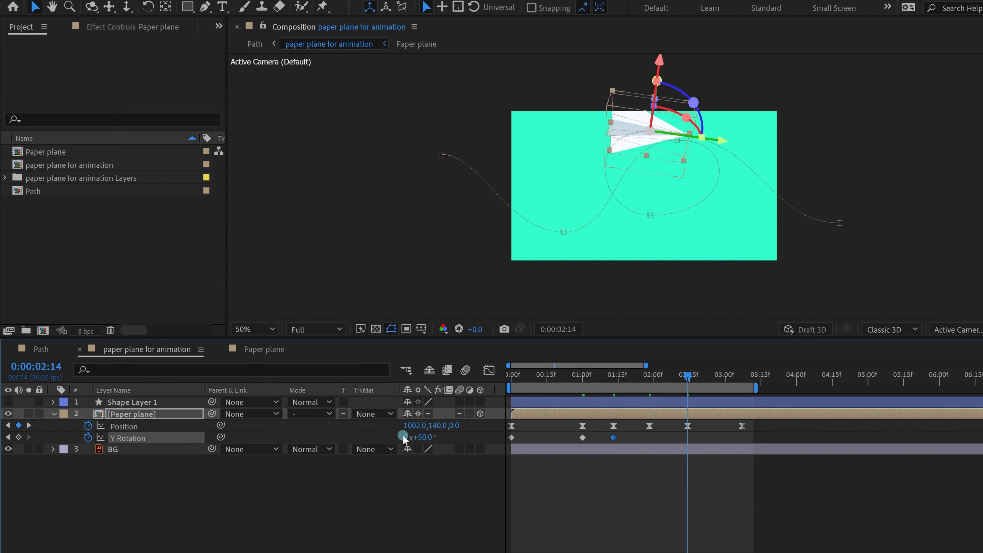
{"action": "left_click", "coordinate": [453, 455]}
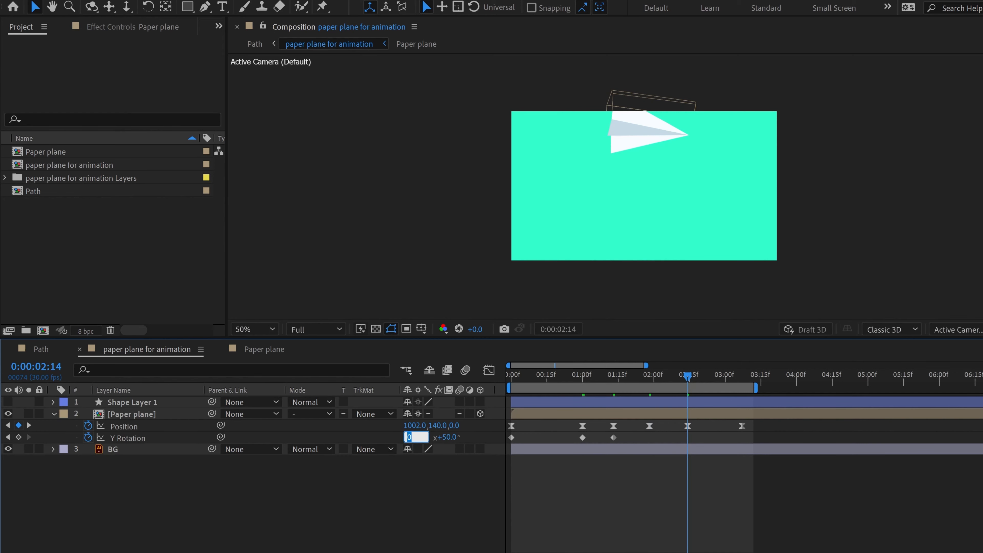
{"action": "key", "text": "Return"}
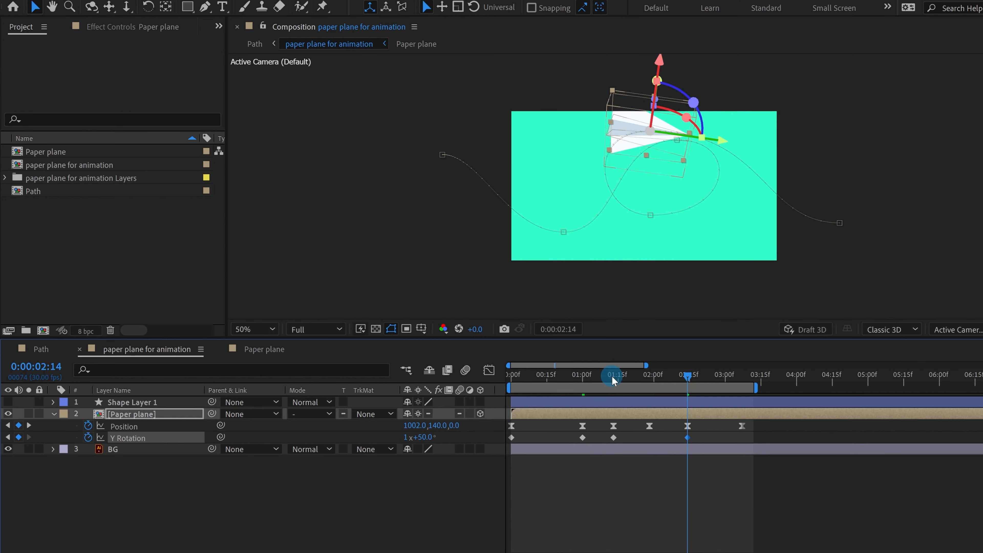
{"action": "left_click_drag", "start_coordinate": [613, 381], "coordinate": [458, 380]}
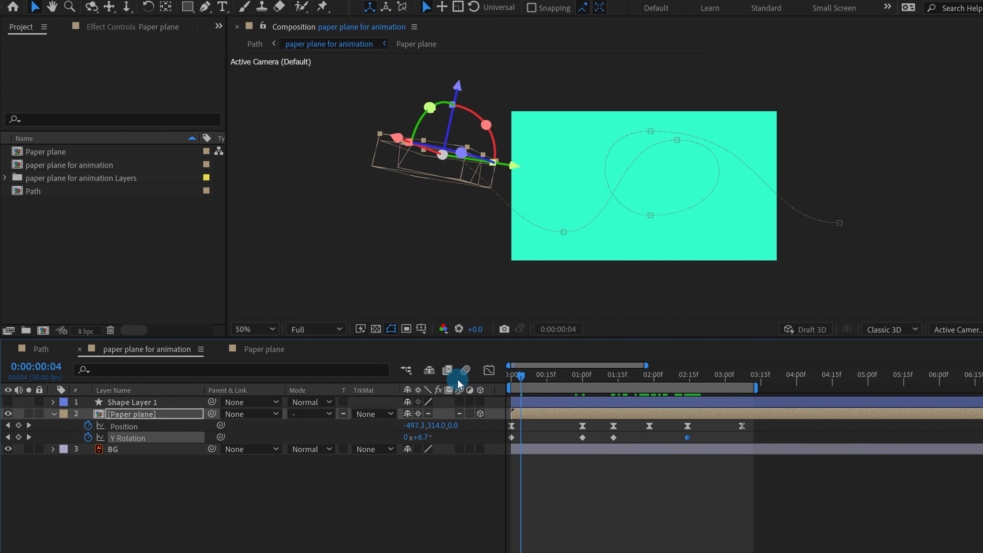
{"action": "key", "text": "space"}
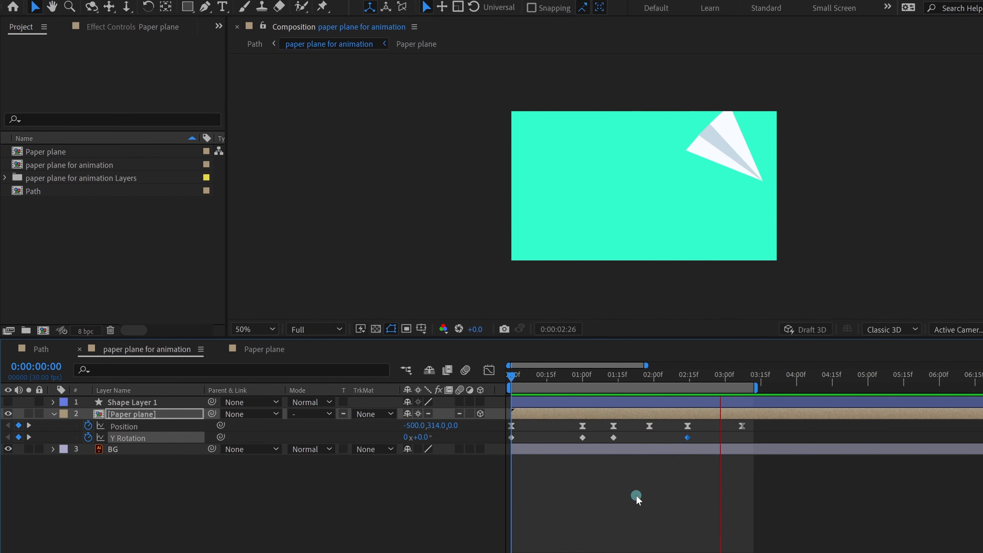
Step: Add a final Y Rotation keyframe at 3:07 and preview the banking flight from the start
{"action": "left_click_drag", "start_coordinate": [685, 374], "coordinate": [707, 378]}
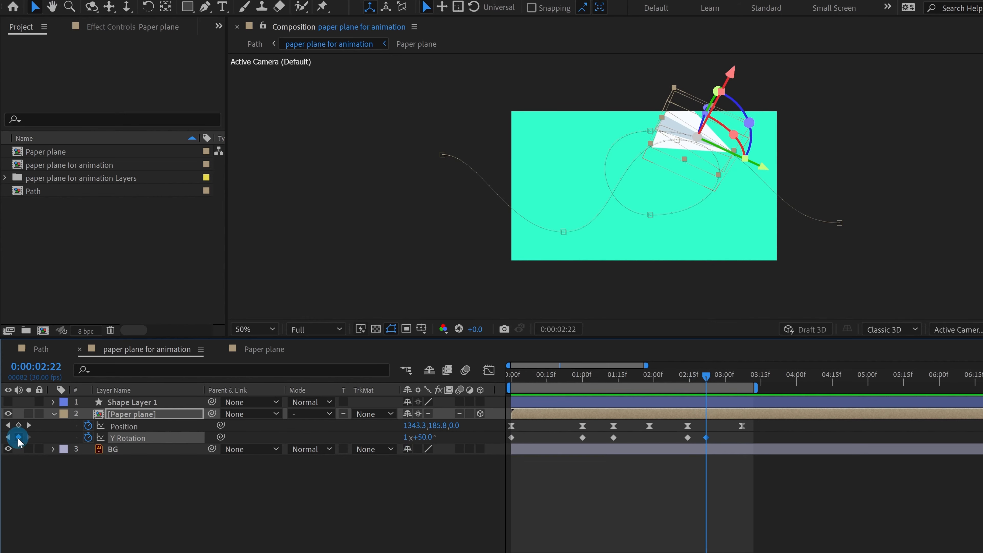
{"action": "key", "text": "k"}
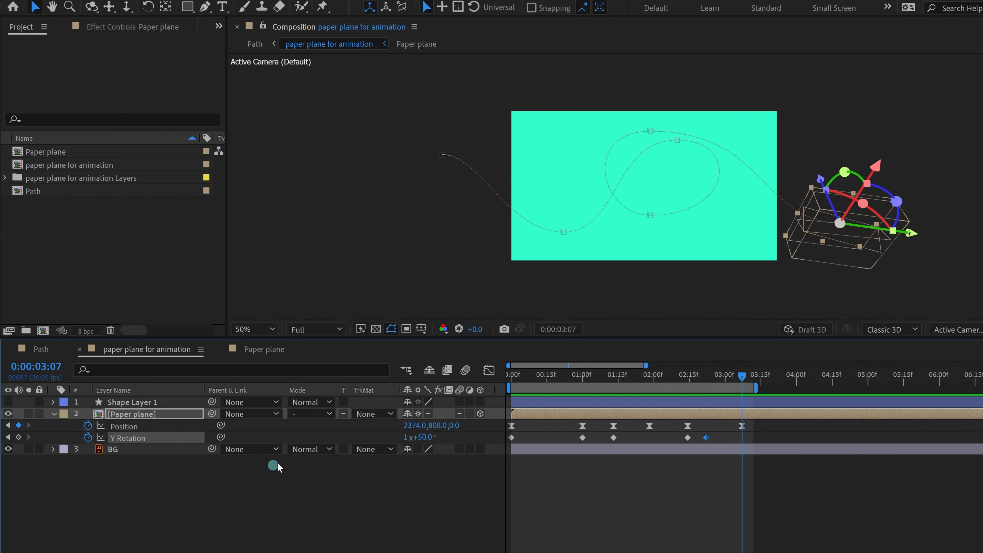
{"action": "left_click_drag", "start_coordinate": [427, 436], "coordinate": [335, 437]}
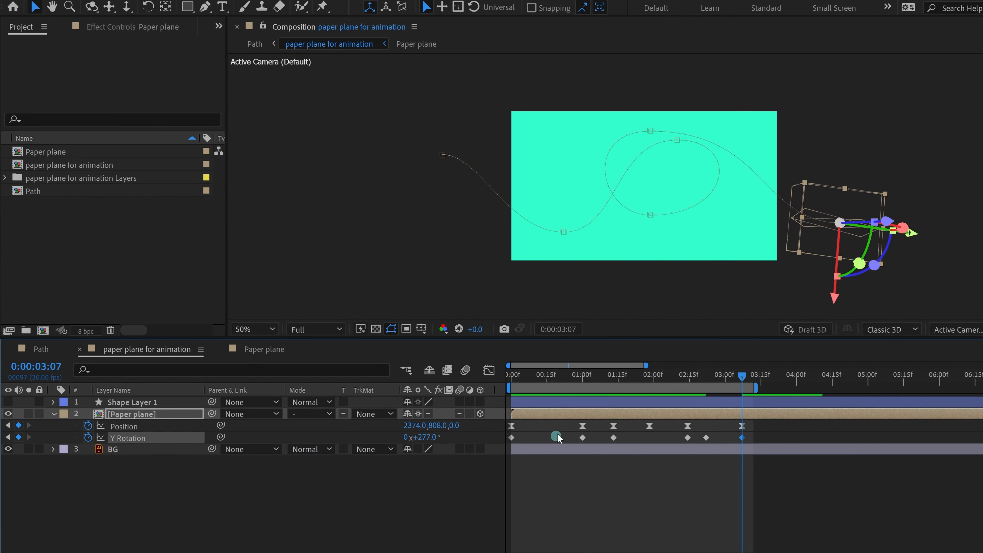
{"action": "left_click", "coordinate": [511, 375]}
{"action": "left_click", "coordinate": [589, 483]}
{"action": "key", "text": "space"}
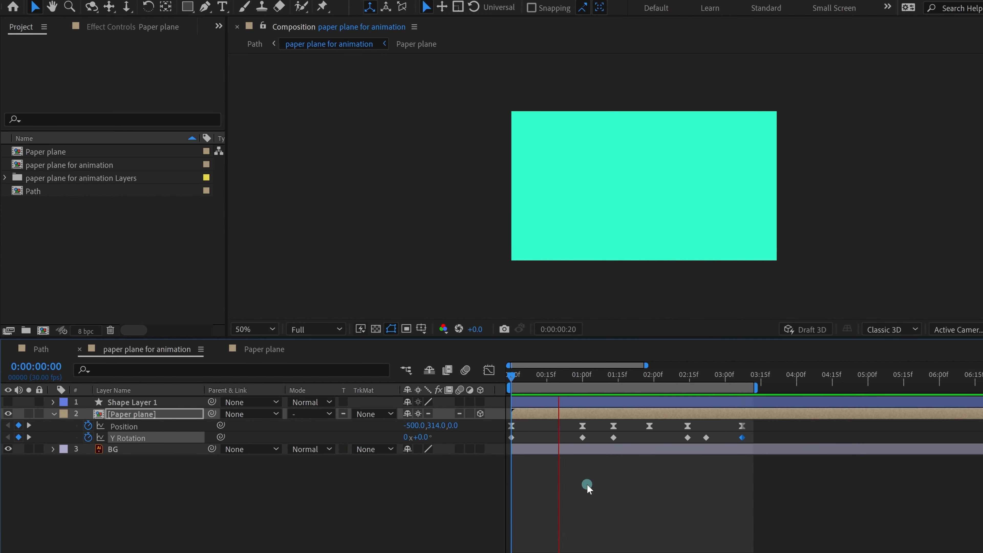